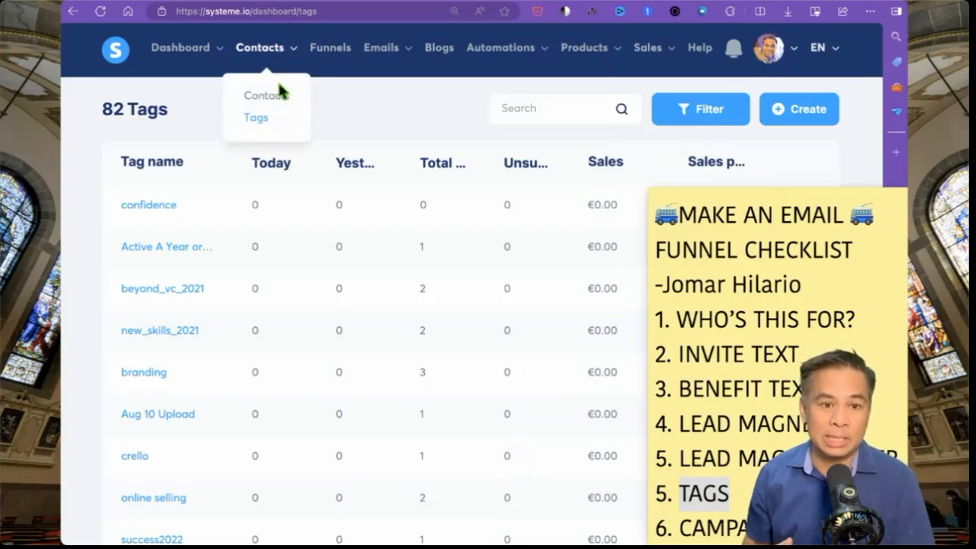
# - Go to the Tags list from the Contacts menu
pyautogui.click(229, 103)
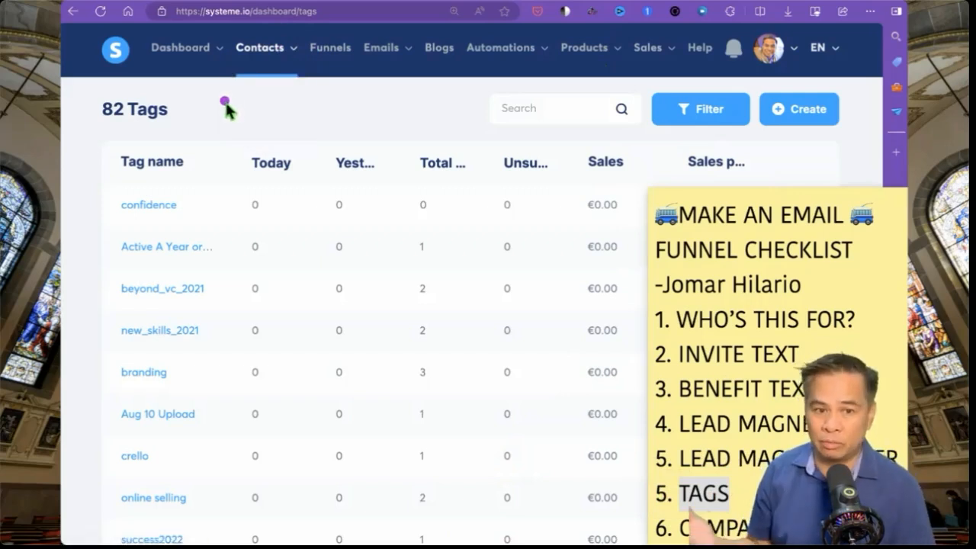
pyautogui.click(263, 60)
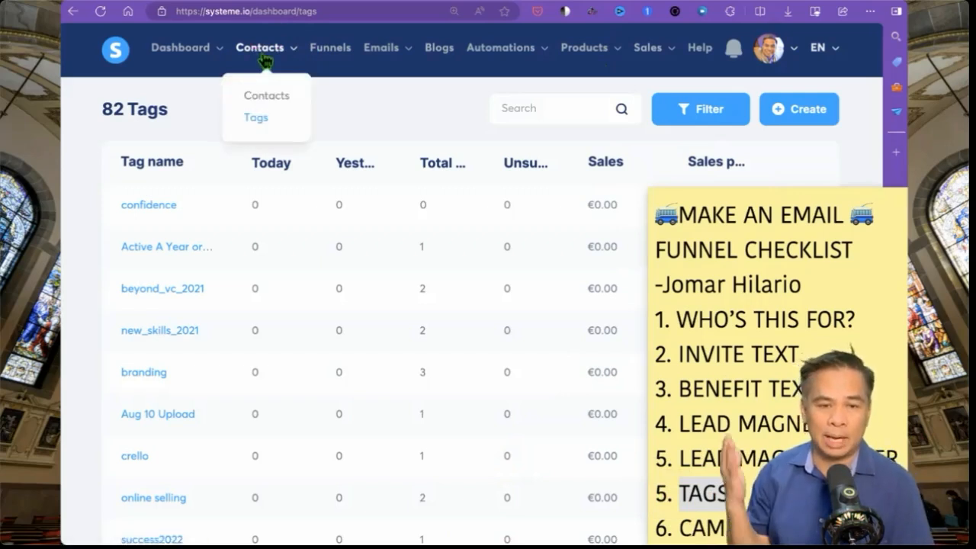
pyautogui.click(256, 119)
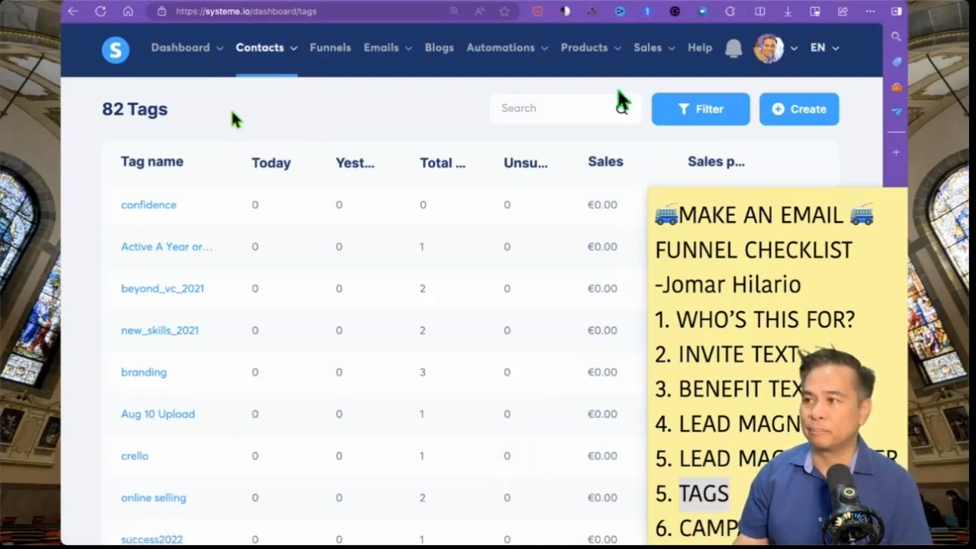
pyautogui.click(283, 55)
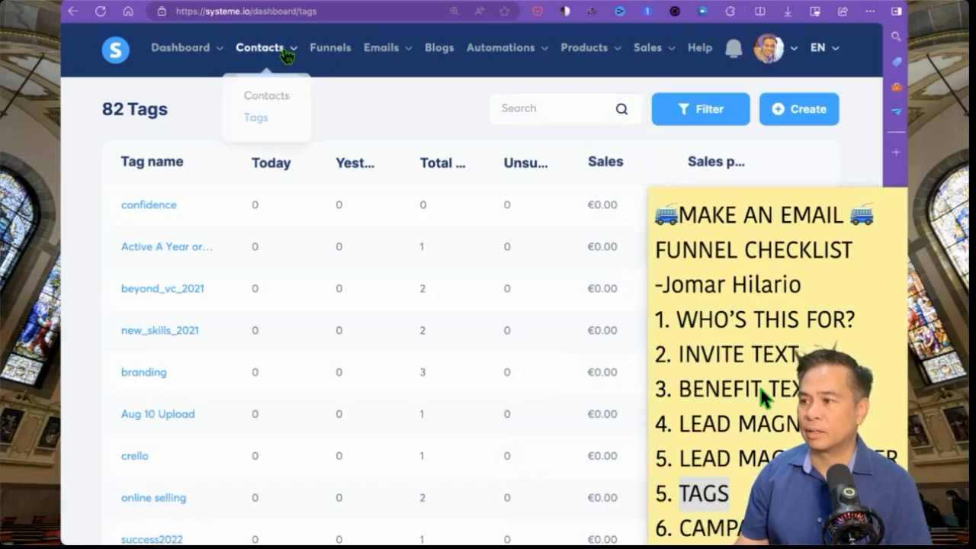
pyautogui.click(274, 120)
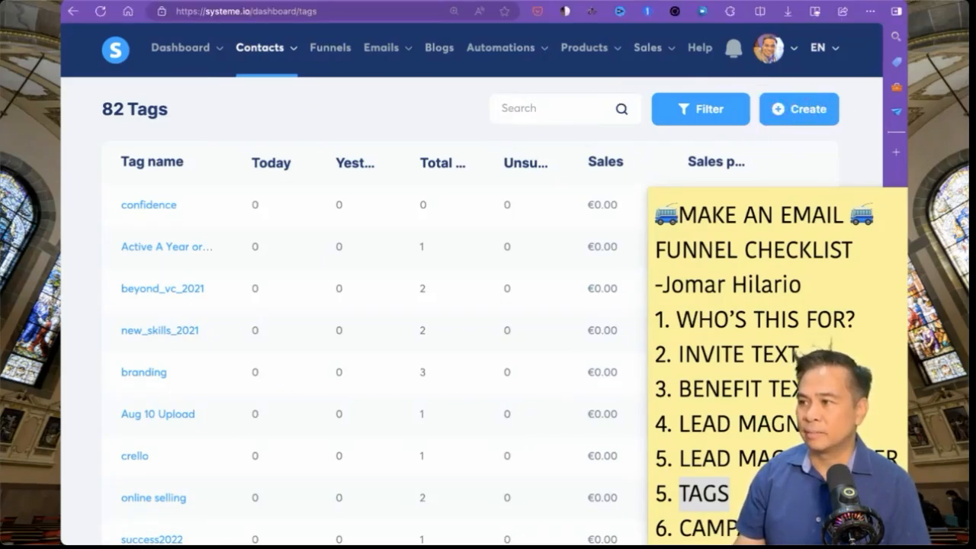
# - Create a tag named amazon_affiliates, bringing the tag count to 83
pyautogui.click(824, 122)
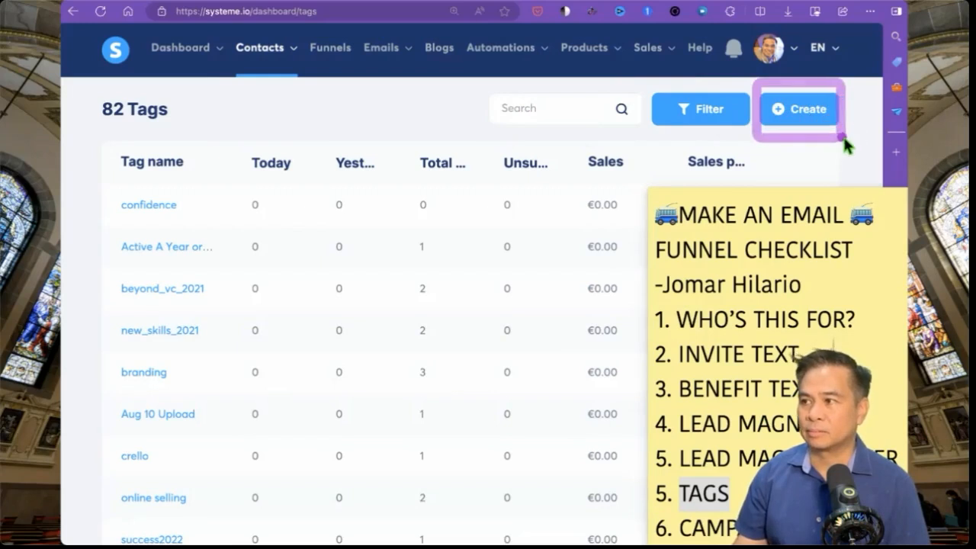
pyautogui.click(813, 113)
pyautogui.click(461, 296)
pyautogui.write('ama')
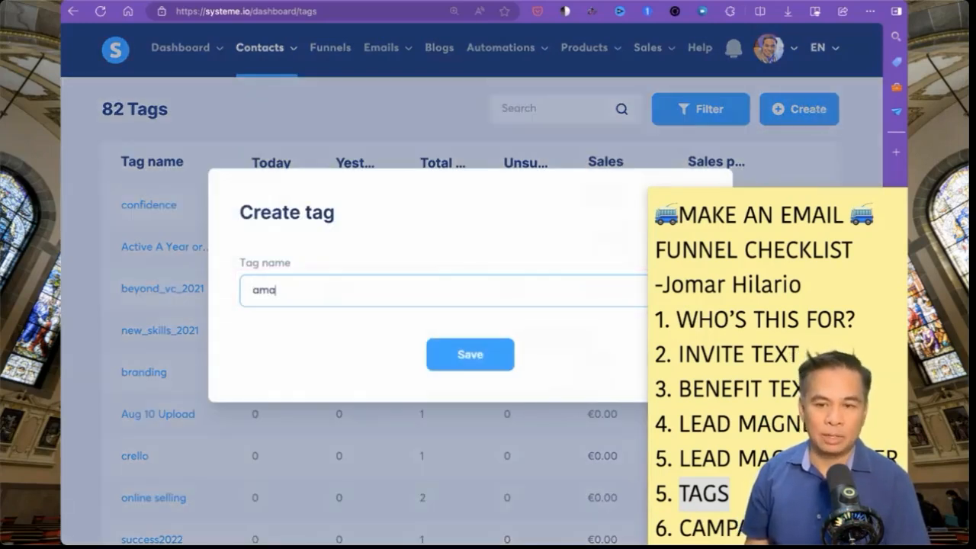
pyautogui.write('zon_affiliates')
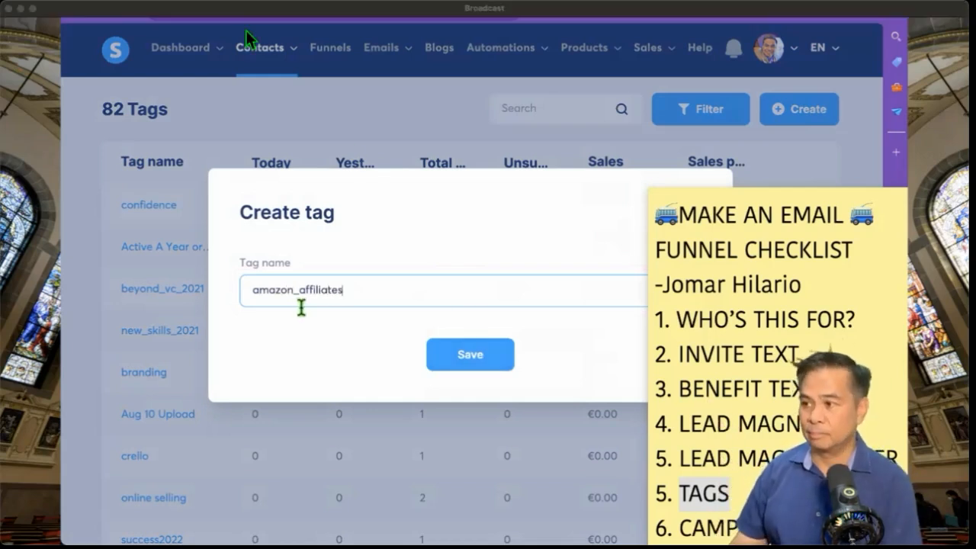
pyautogui.click(460, 367)
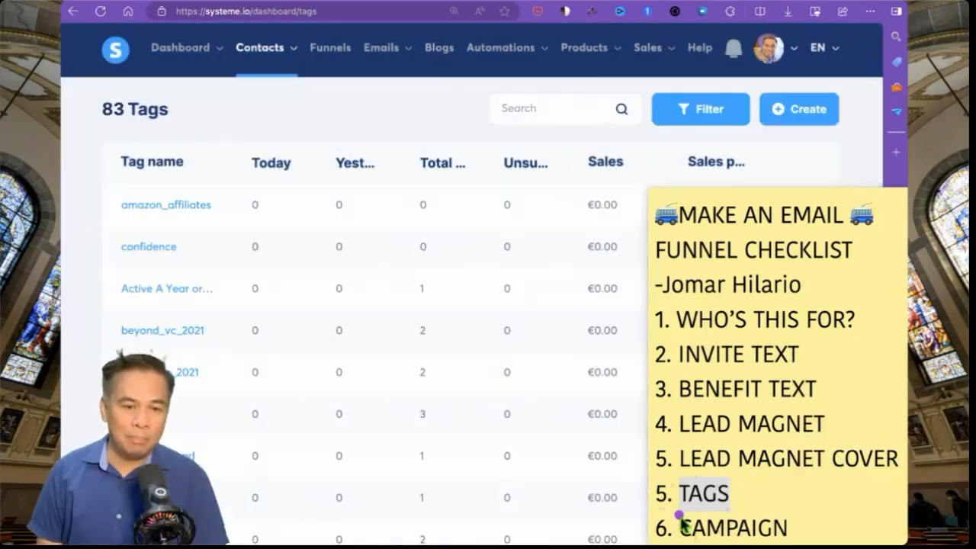
pyautogui.moveTo(682, 522); pyautogui.dragTo(793, 538)
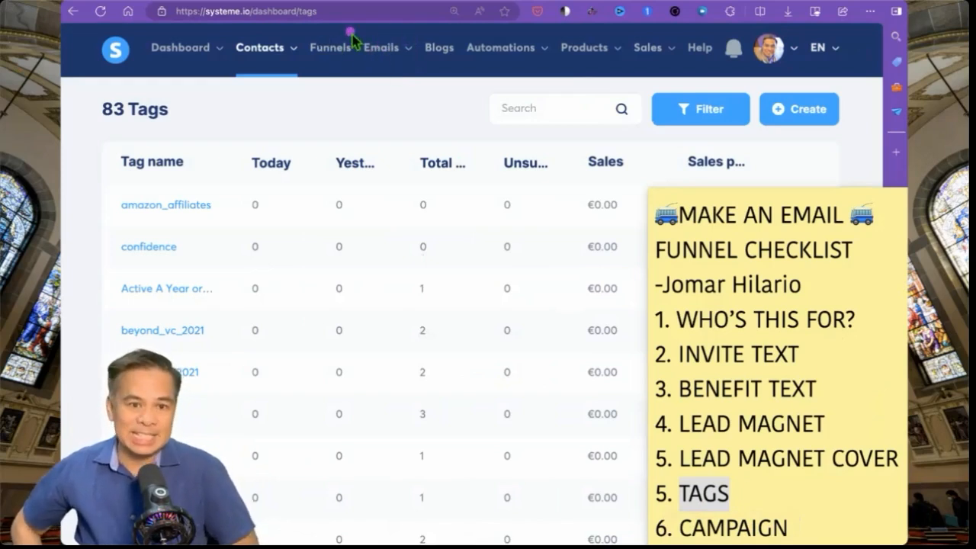
# - Create an email campaign named amazon_affiliates under Emails > Campaigns
pyautogui.moveTo(349, 32); pyautogui.dragTo(432, 73)
pyautogui.click(388, 52)
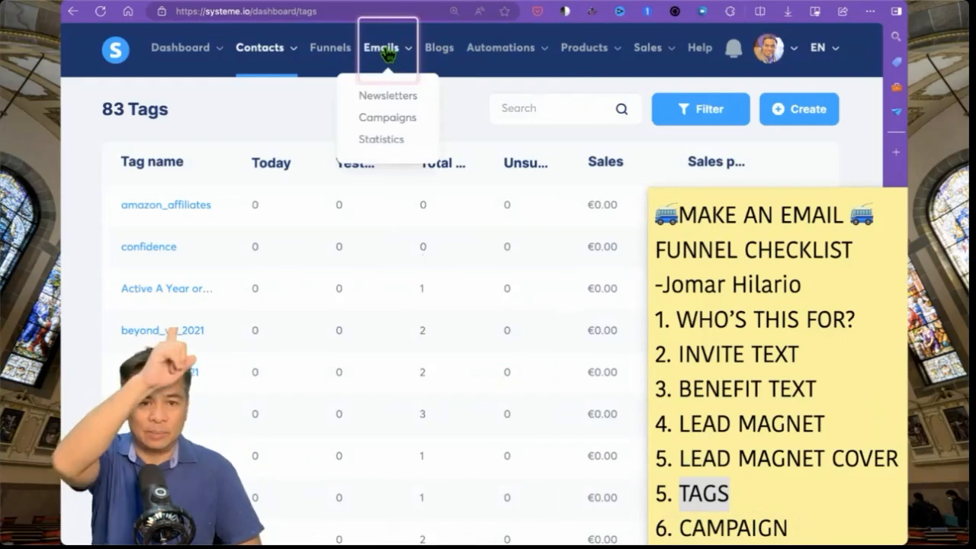
pyautogui.click(394, 132)
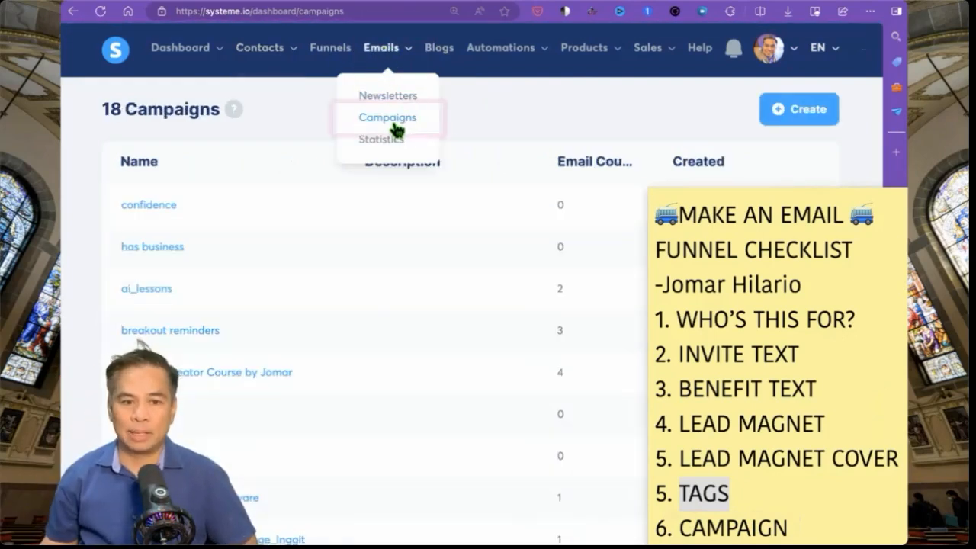
pyautogui.moveTo(744, 80); pyautogui.dragTo(859, 142)
pyautogui.click(813, 120)
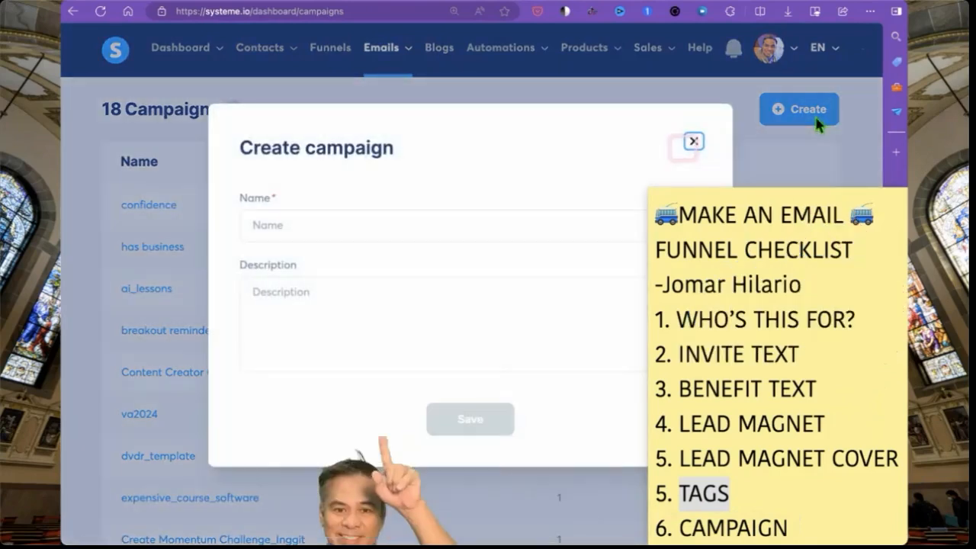
pyautogui.click(488, 224)
pyautogui.write('am')
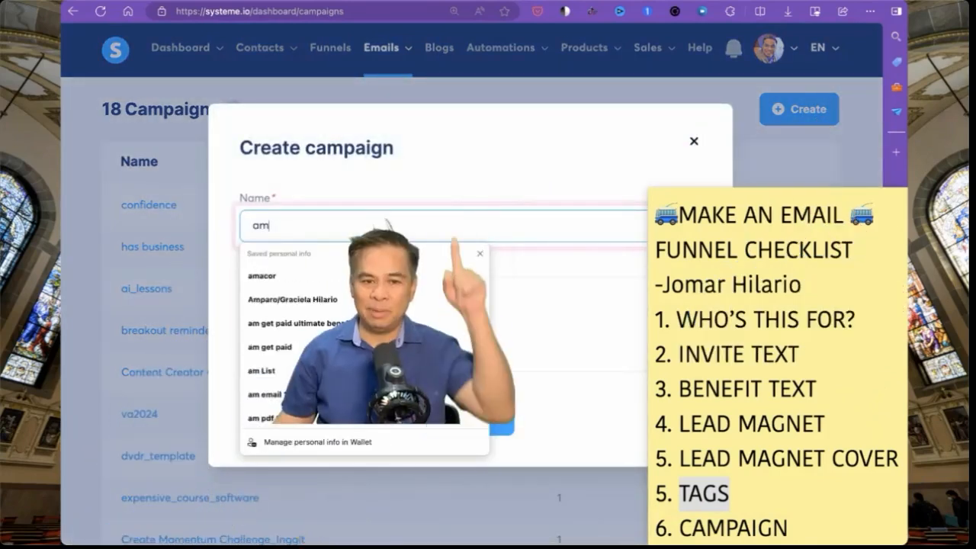
pyautogui.write('azon_affiliates')
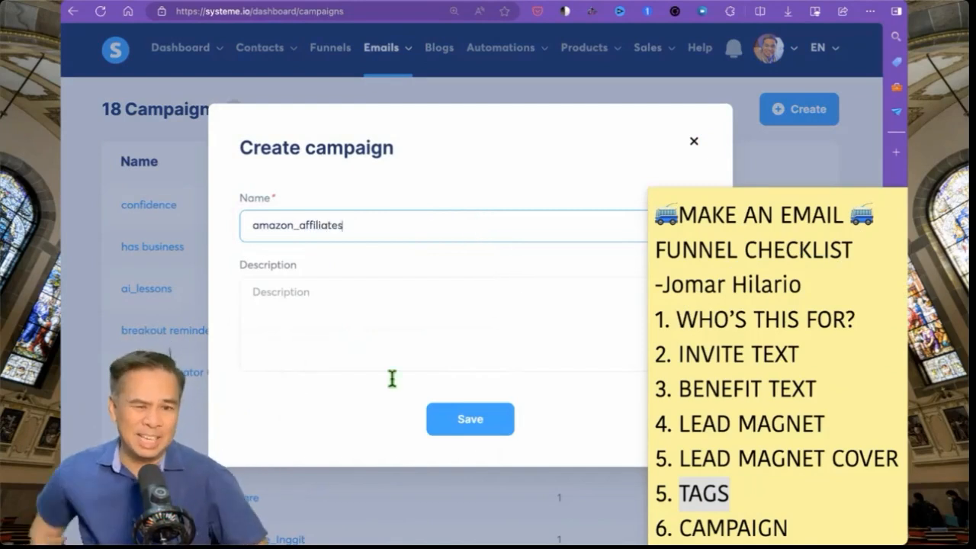
pyautogui.click(465, 427)
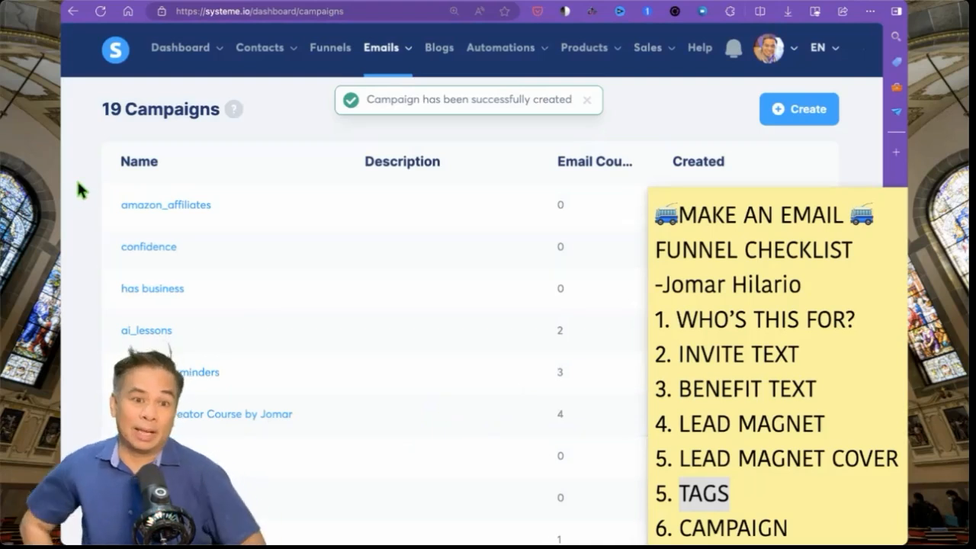
# - Check that amazon_affiliates heads the list with 0 emails, 19 campaigns total
pyautogui.moveTo(85, 181)
pyautogui.mouseDown()
pyautogui.moveTo(254, 248)
pyautogui.moveTo(254, 237)
pyautogui.mouseUp()
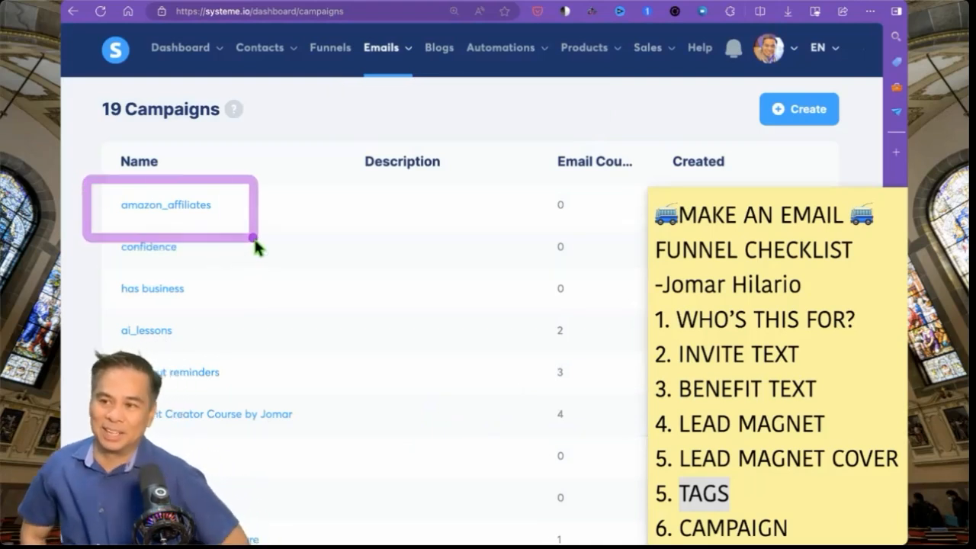
pyautogui.moveTo(86, 178)
pyautogui.mouseDown()
pyautogui.moveTo(251, 219)
pyautogui.moveTo(262, 237)
pyautogui.mouseUp()
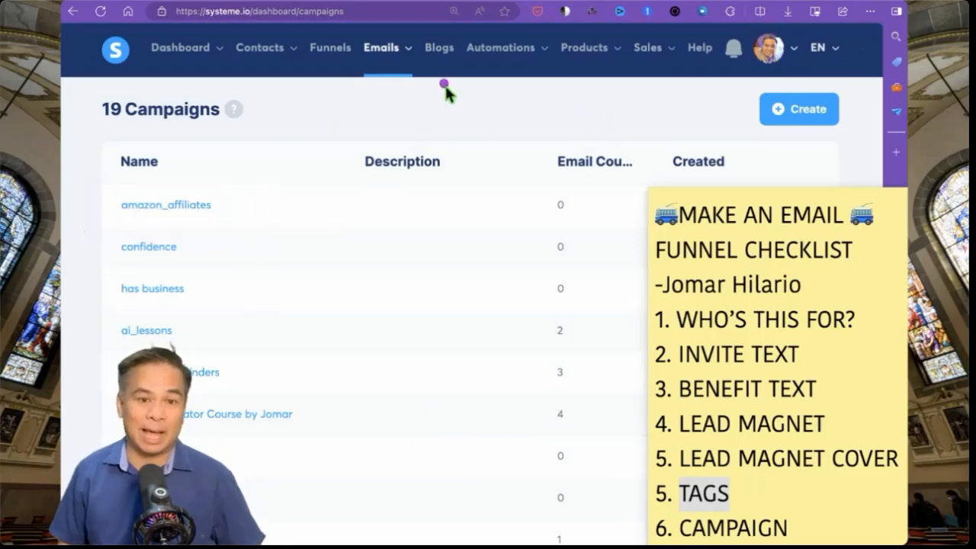
pyautogui.moveTo(684, 534); pyautogui.dragTo(775, 530)
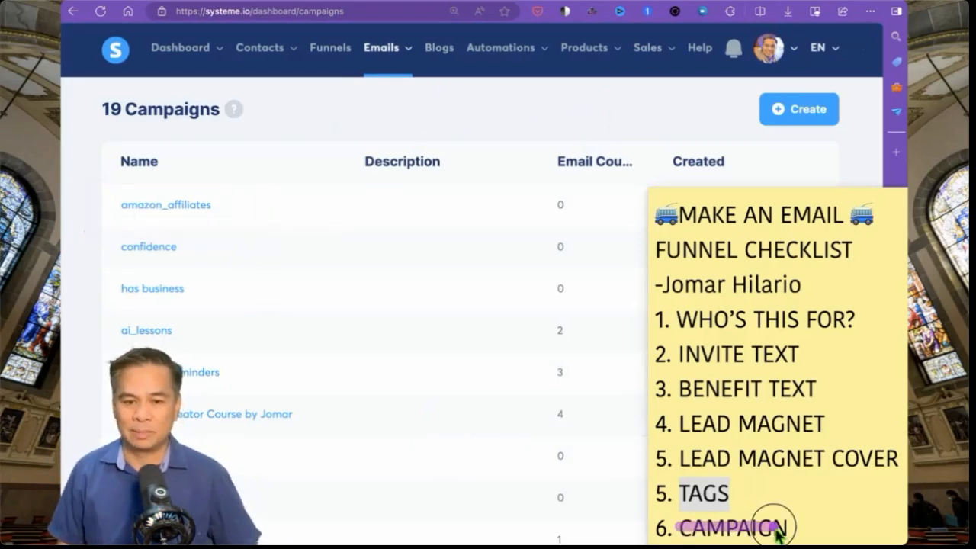
pyautogui.moveTo(675, 516); pyautogui.dragTo(812, 538)
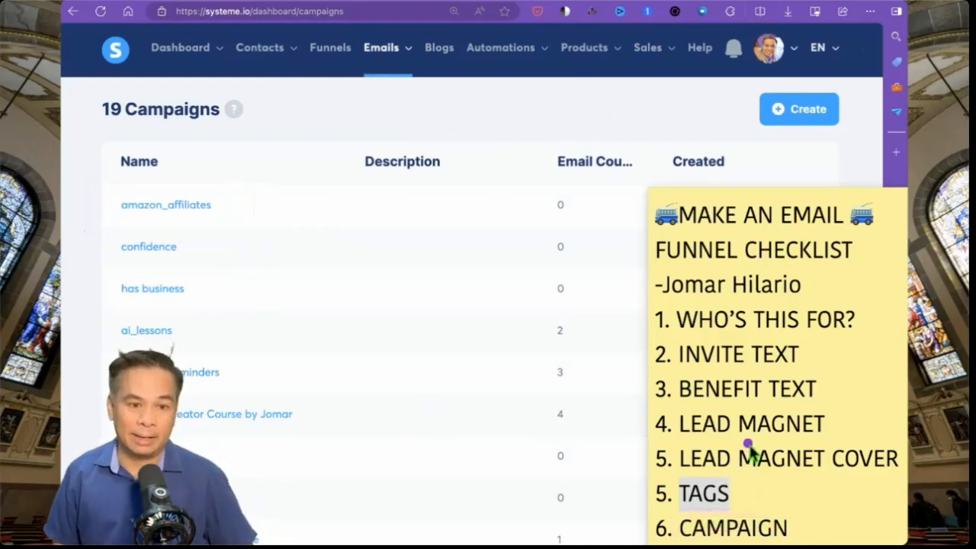
pyautogui.moveTo(791, 189); pyautogui.dragTo(822, 162)
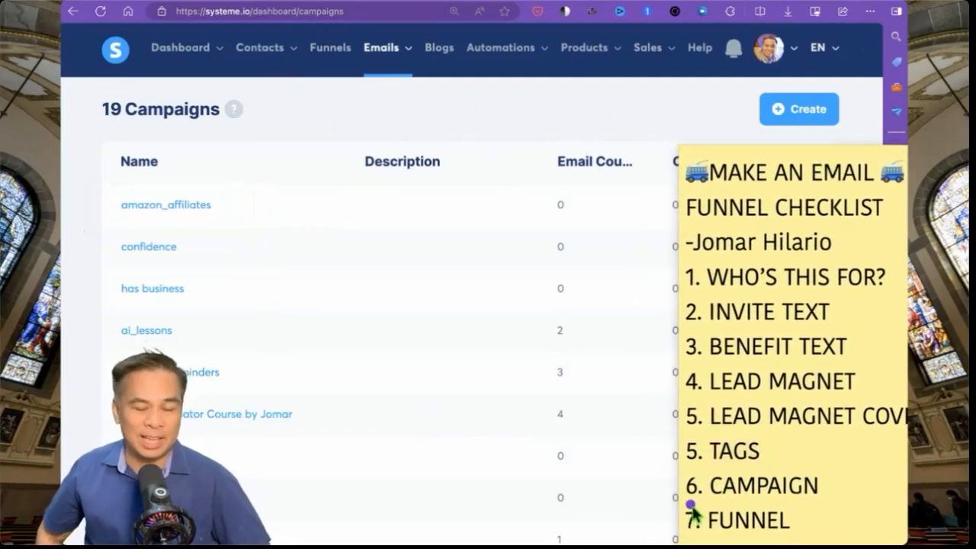
pyautogui.moveTo(688, 499); pyautogui.dragTo(826, 540)
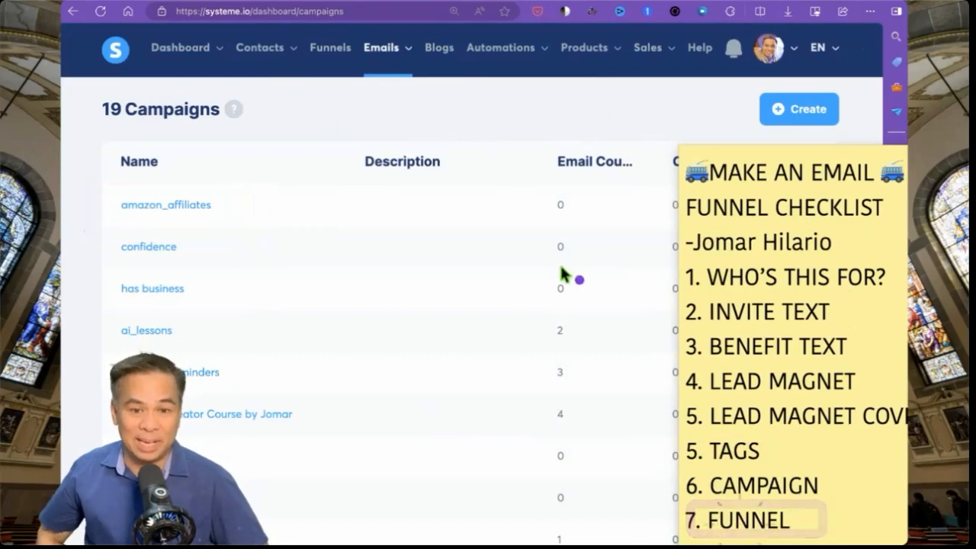
# - Start a new funnel from the Funnels list and name it amazon_affiliates
pyautogui.click(337, 53)
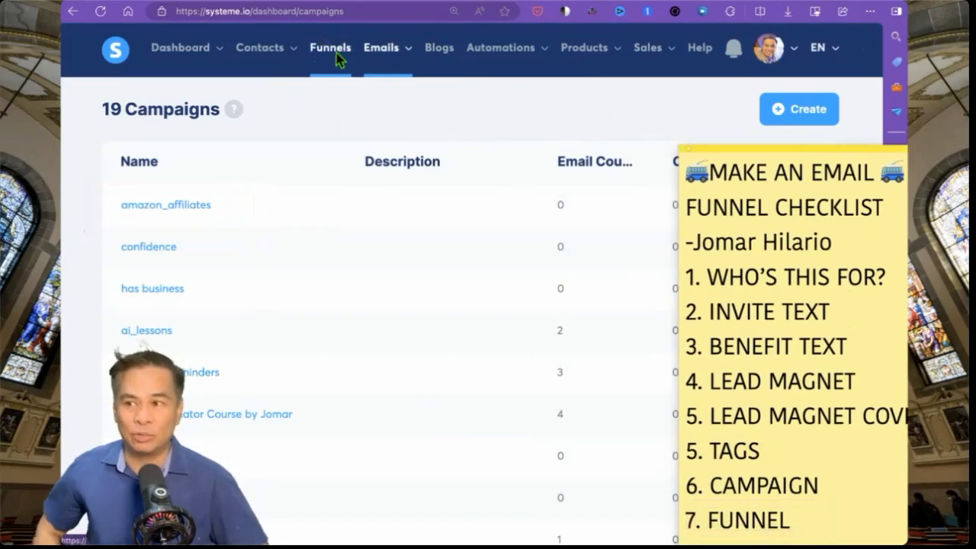
pyautogui.click(337, 53)
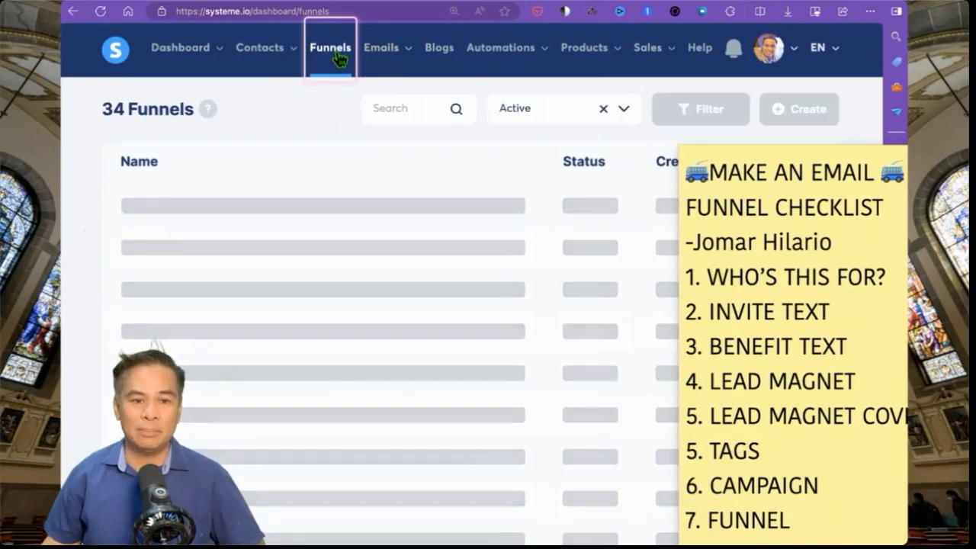
pyautogui.click(740, 76)
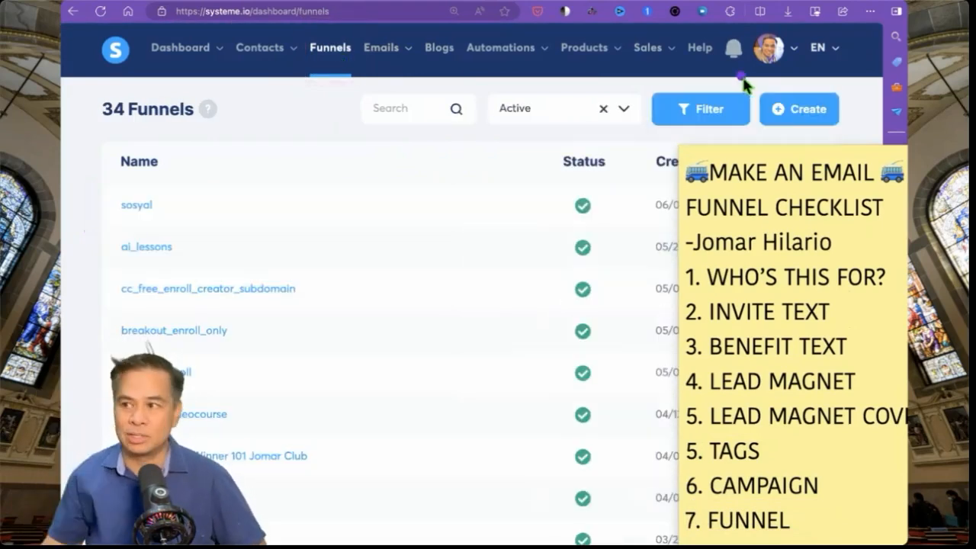
pyautogui.click(807, 110)
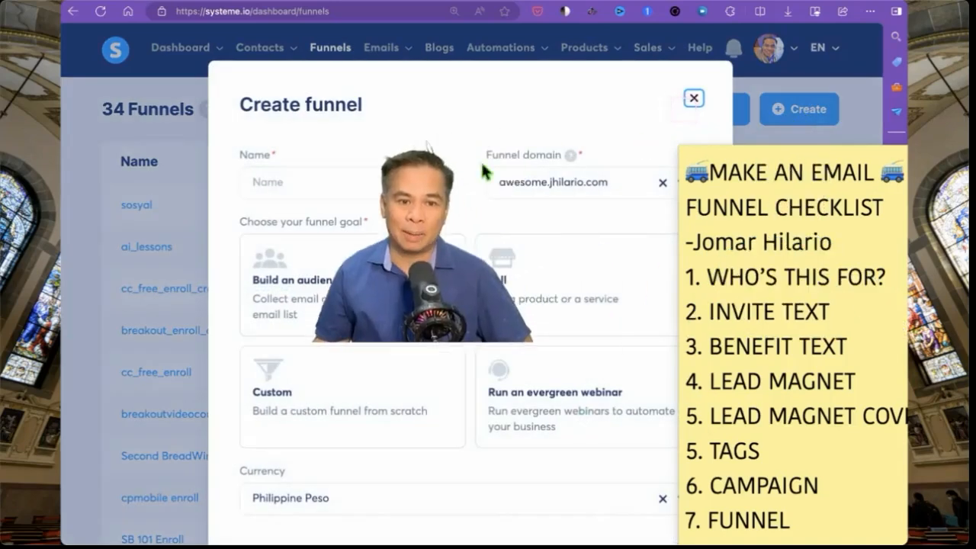
pyautogui.click(360, 191)
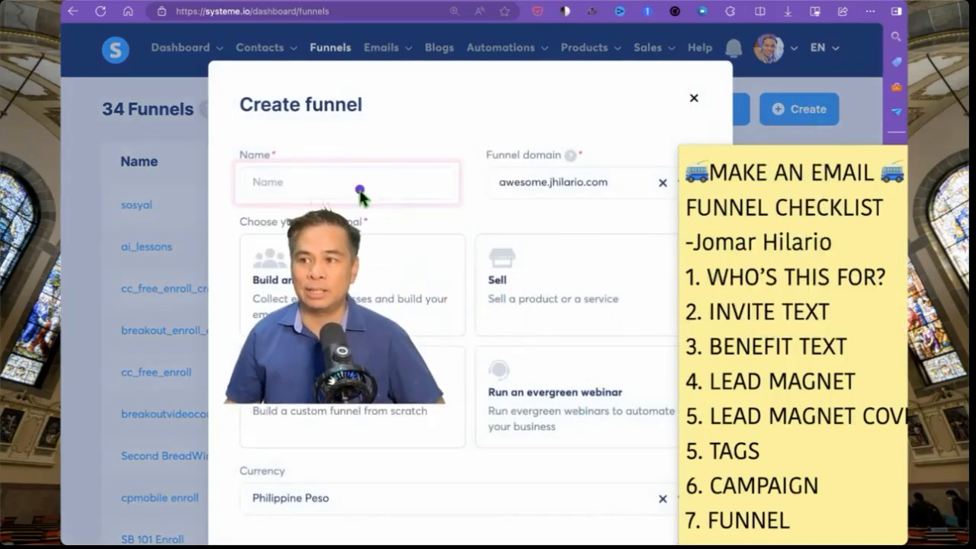
pyautogui.write('a')
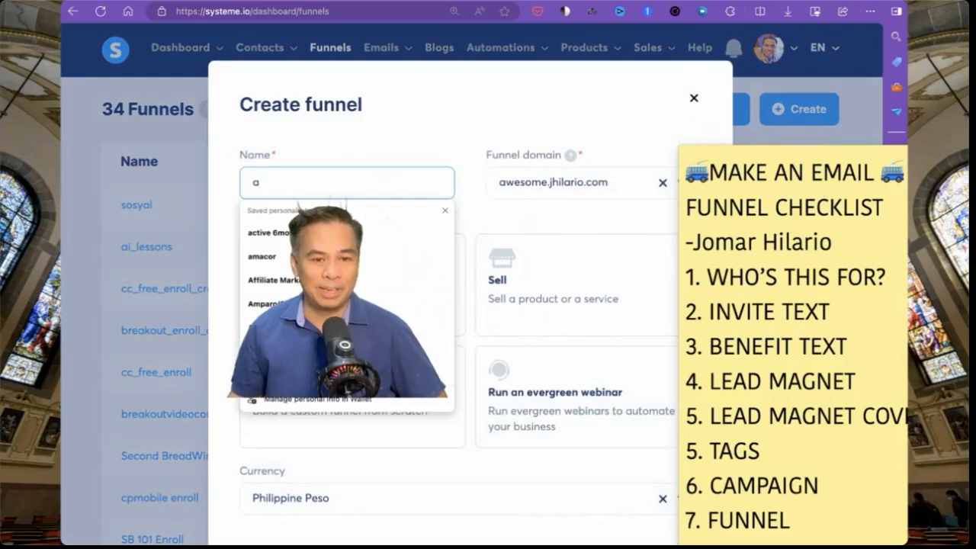
pyautogui.write('mazon_affiliae')
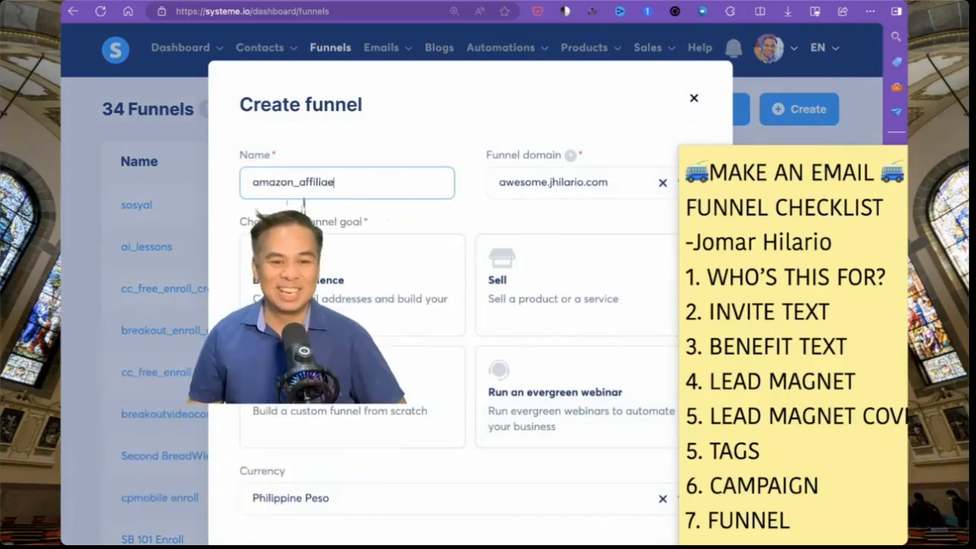
pyautogui.press('BackSpace')
pyautogui.write('tes')
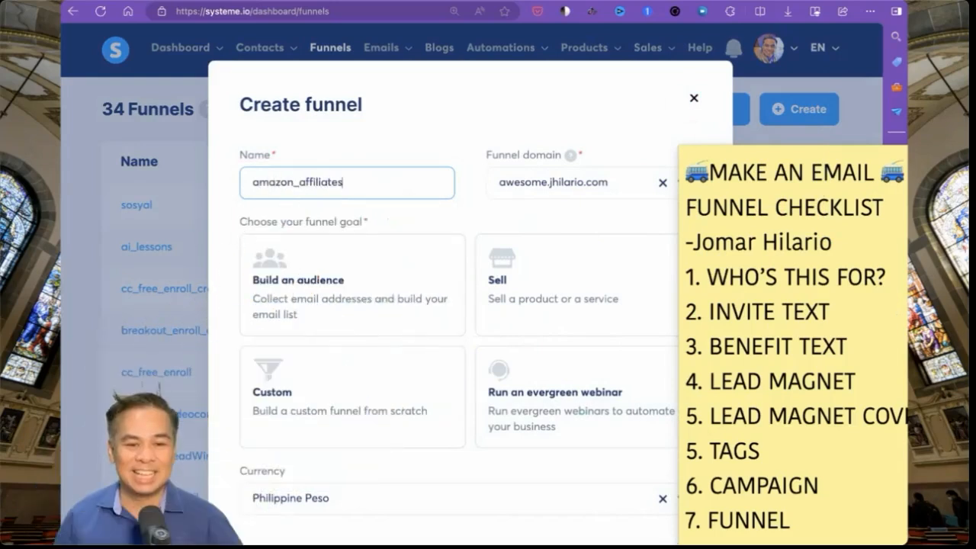
pyautogui.click(254, 239)
# - Choose the Build an audience goal and keep Philippine Peso as currency
pyautogui.click(319, 273)
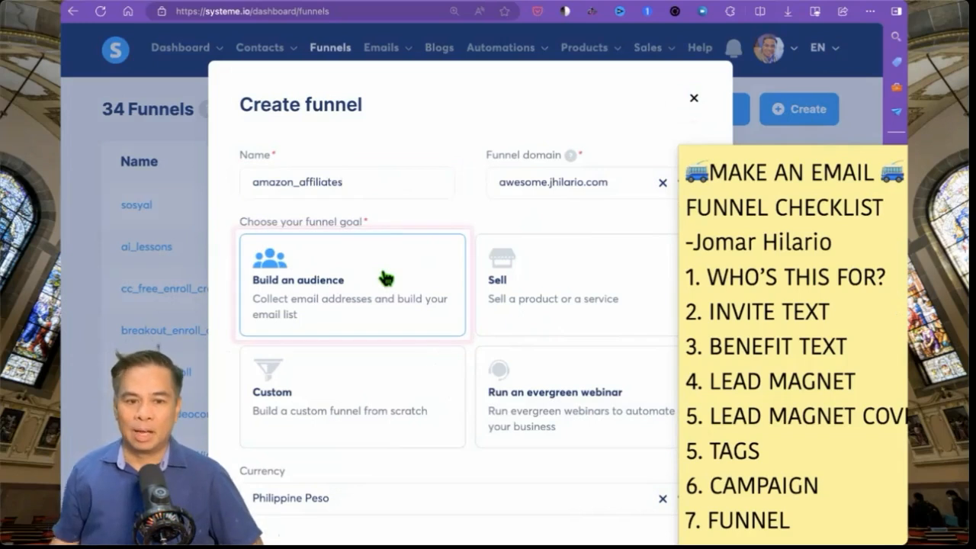
pyautogui.scroll(-2, 385, 278)
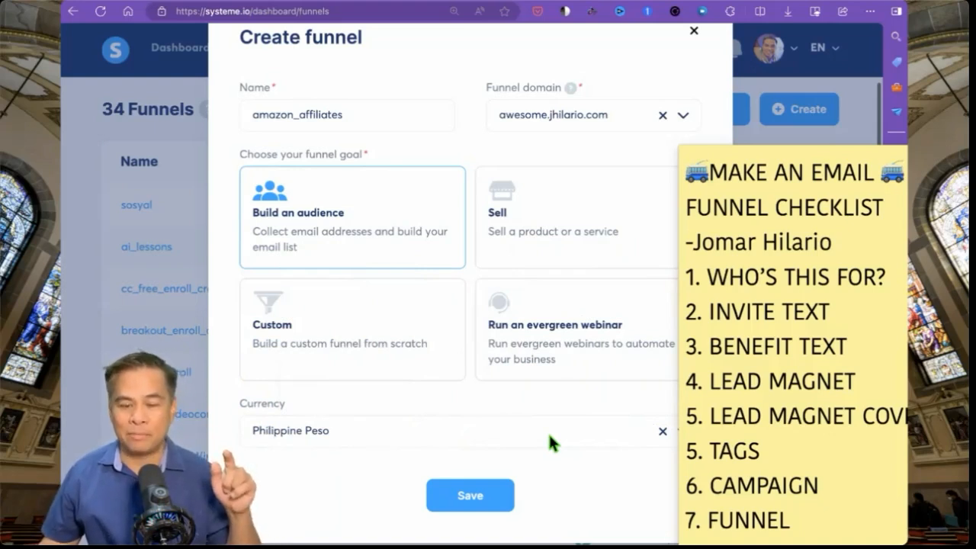
pyautogui.click(548, 433)
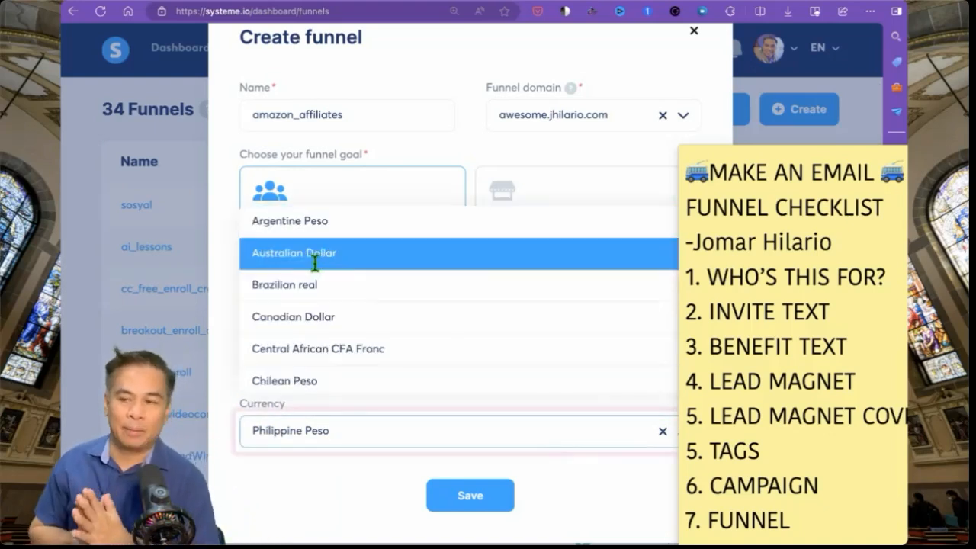
pyautogui.scroll(-3, 320, 354)
pyautogui.scroll(1, 322, 336)
pyautogui.scroll(-5, 325, 321)
pyautogui.scroll(-3, 347, 351)
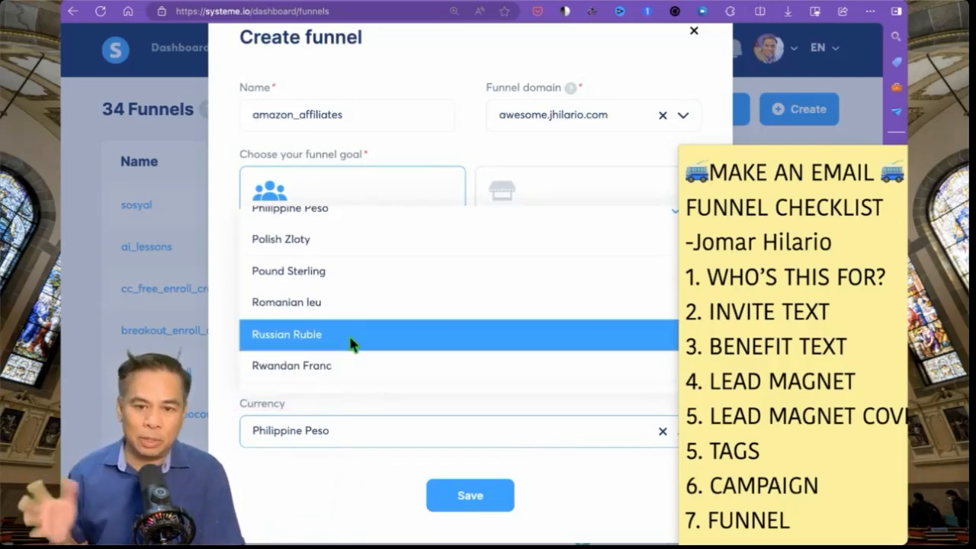
pyautogui.click(293, 437)
pyautogui.click(293, 437)
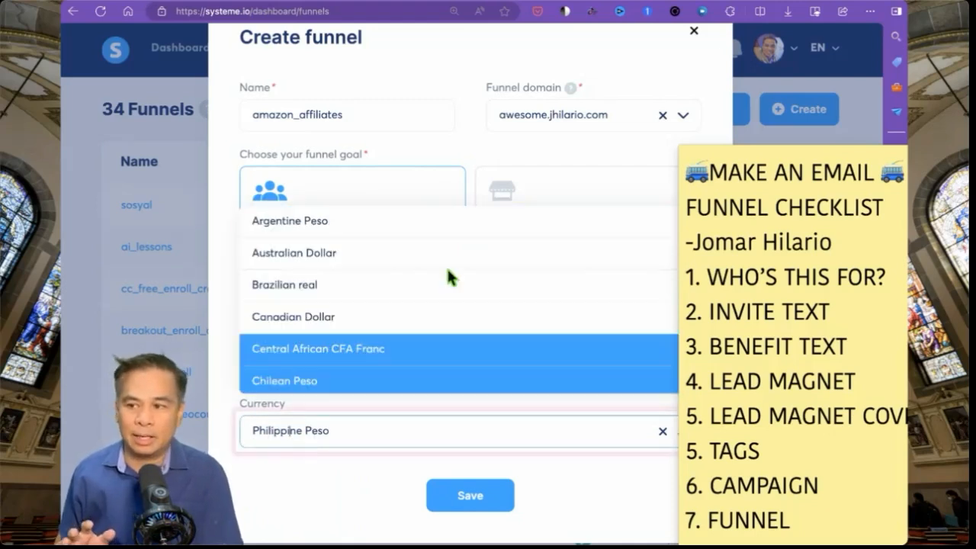
pyautogui.click(617, 122)
# - Review the funnel domain options and keep awesome.jhilario.com
pyautogui.click(621, 115)
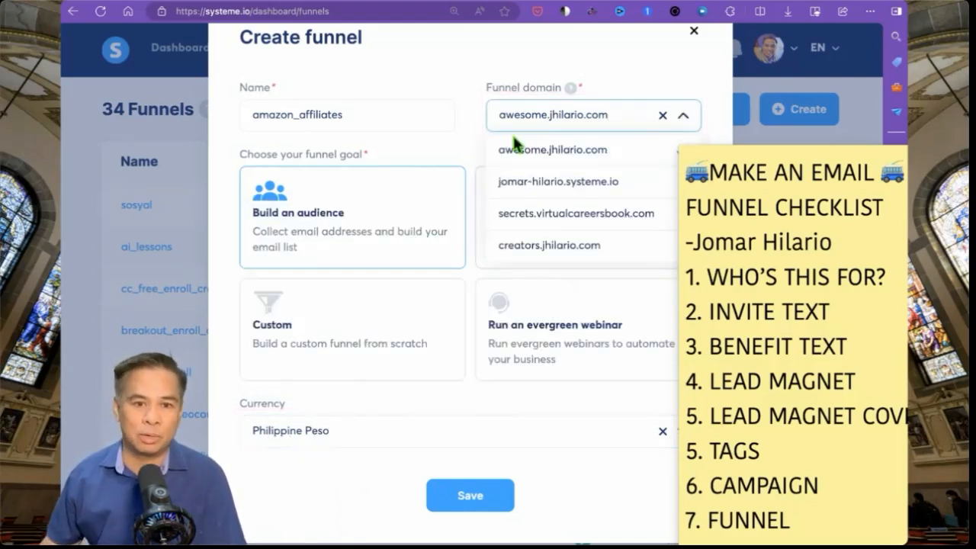
pyautogui.moveTo(480, 123); pyautogui.dragTo(630, 165)
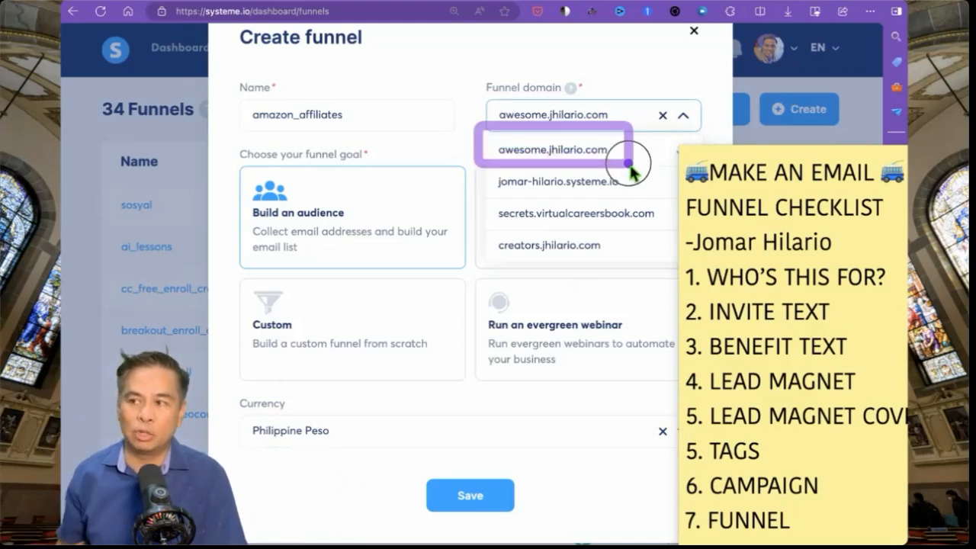
pyautogui.moveTo(493, 181); pyautogui.dragTo(629, 183)
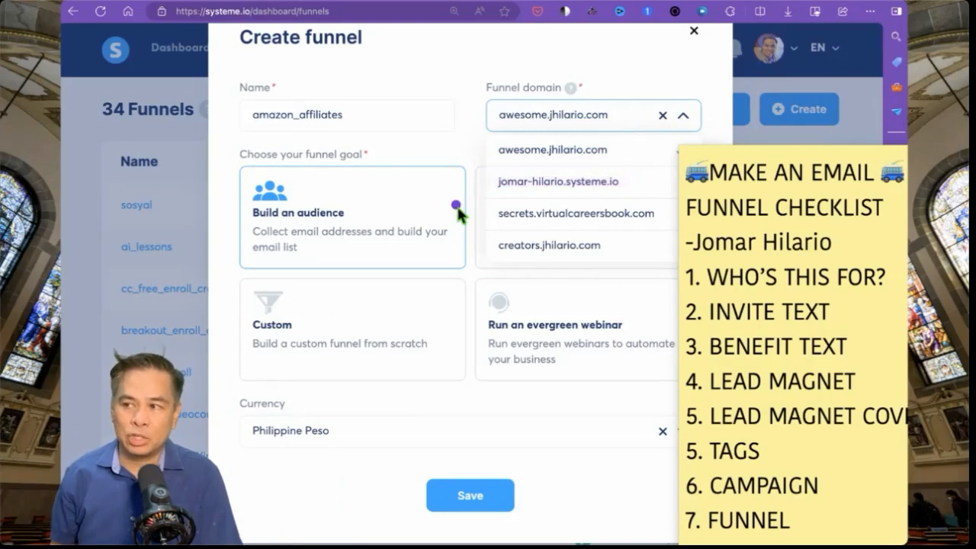
pyautogui.moveTo(490, 174); pyautogui.dragTo(515, 183)
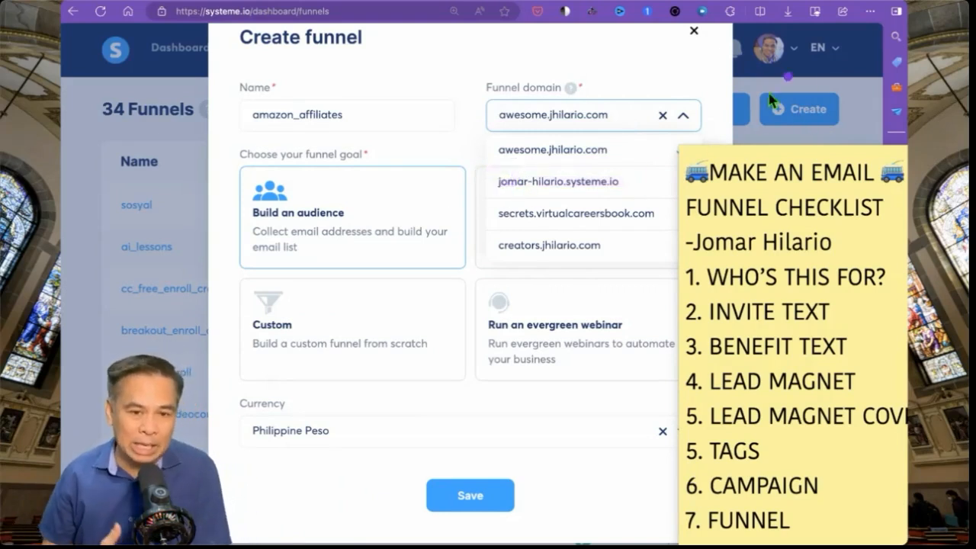
pyautogui.moveTo(608, 177)
pyautogui.mouseDown()
pyautogui.moveTo(580, 187)
pyautogui.moveTo(547, 180)
pyautogui.mouseUp()
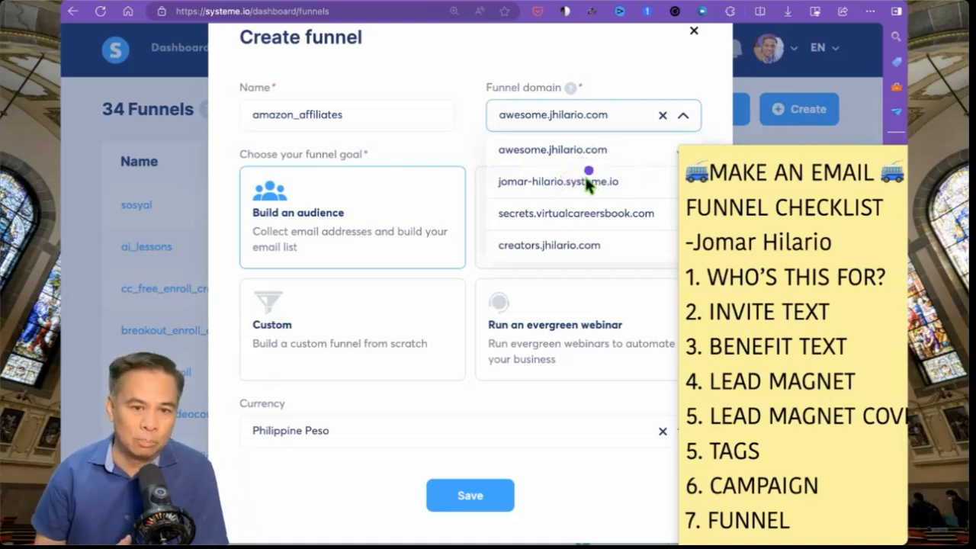
pyautogui.moveTo(527, 181)
pyautogui.mouseDown()
pyautogui.moveTo(577, 196)
pyautogui.moveTo(521, 197)
pyautogui.mouseUp()
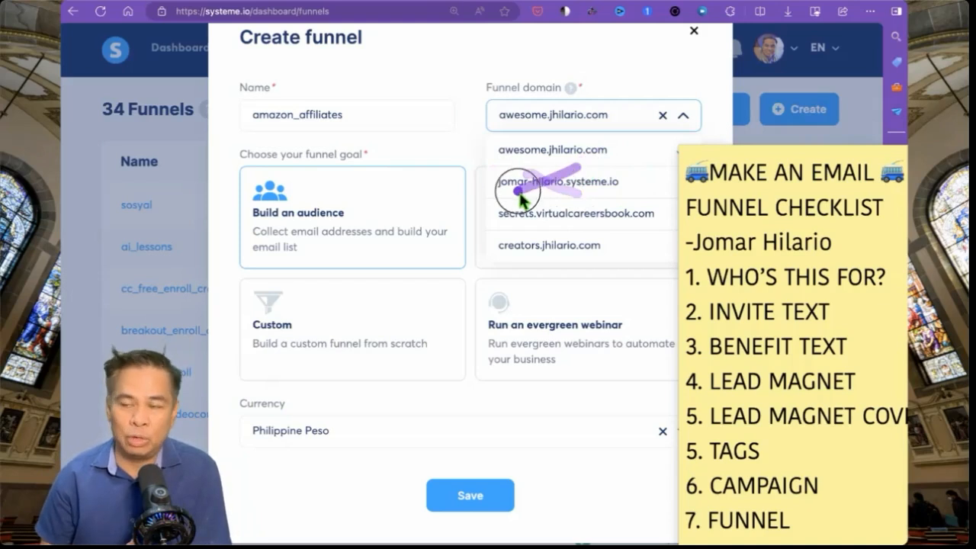
pyautogui.moveTo(477, 152); pyautogui.dragTo(505, 149)
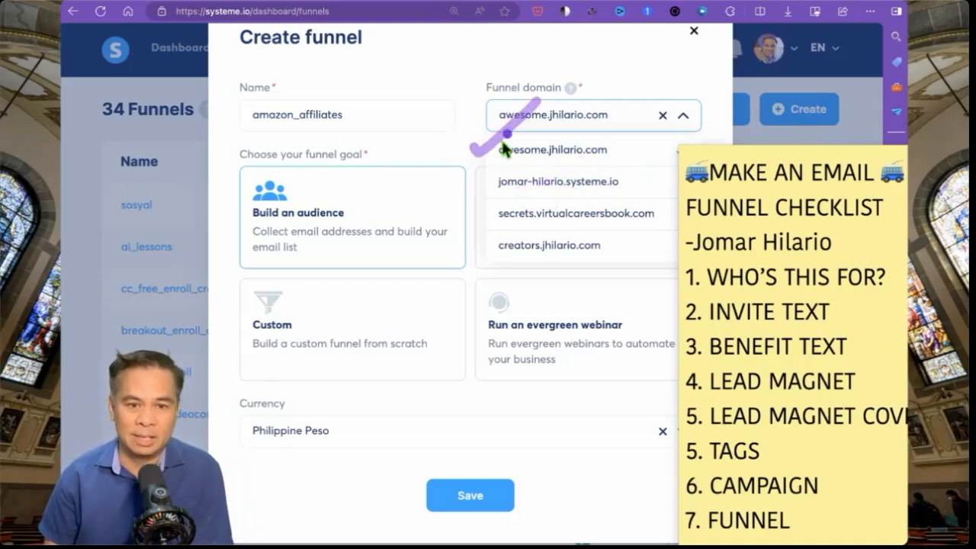
pyautogui.moveTo(467, 220); pyautogui.dragTo(536, 159)
pyautogui.moveTo(477, 257); pyautogui.dragTo(551, 206)
pyautogui.moveTo(612, 159)
pyautogui.mouseDown()
pyautogui.moveTo(559, 223)
pyautogui.moveTo(505, 200)
pyautogui.mouseUp()
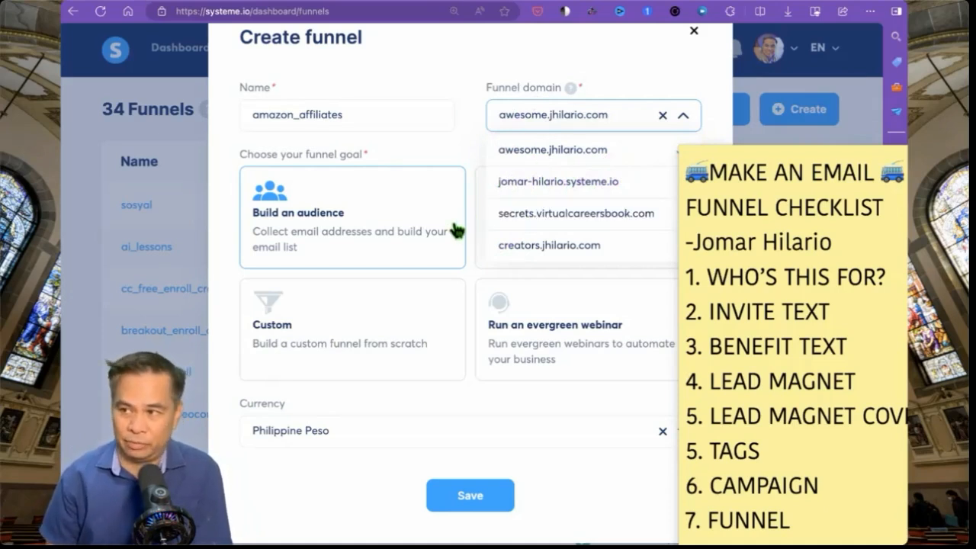
pyautogui.click(518, 149)
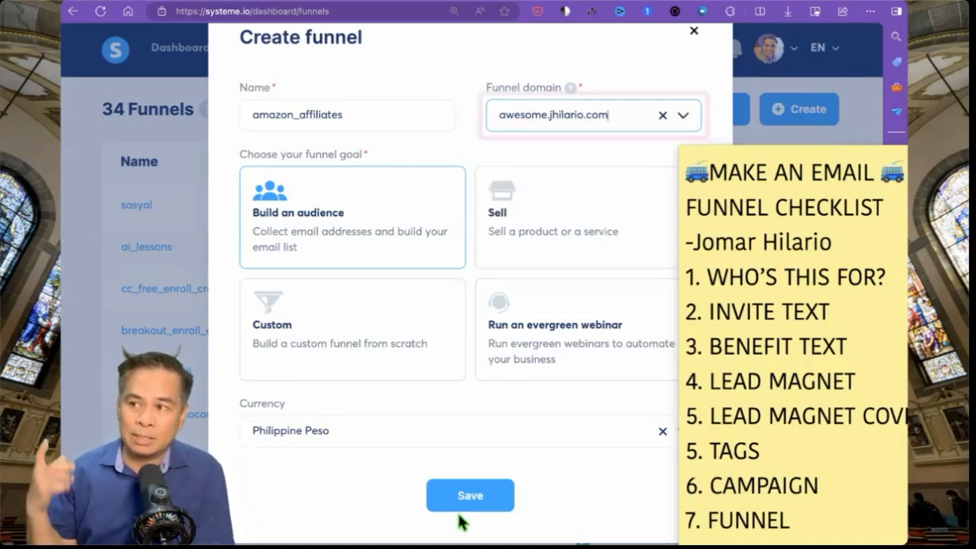
pyautogui.click(253, 405)
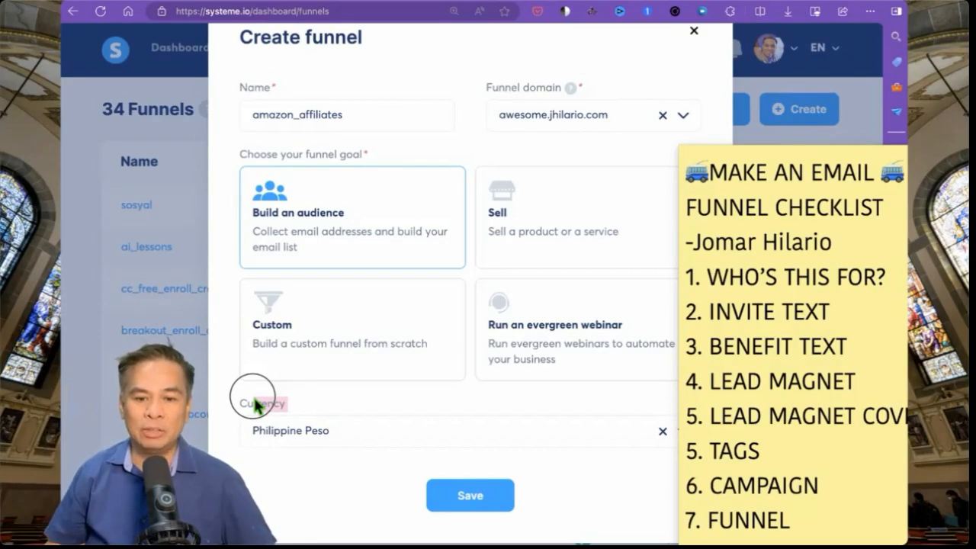
# - Recheck the domain list and keep awesome.jhilario.com as the funnel domain
pyautogui.click(595, 114)
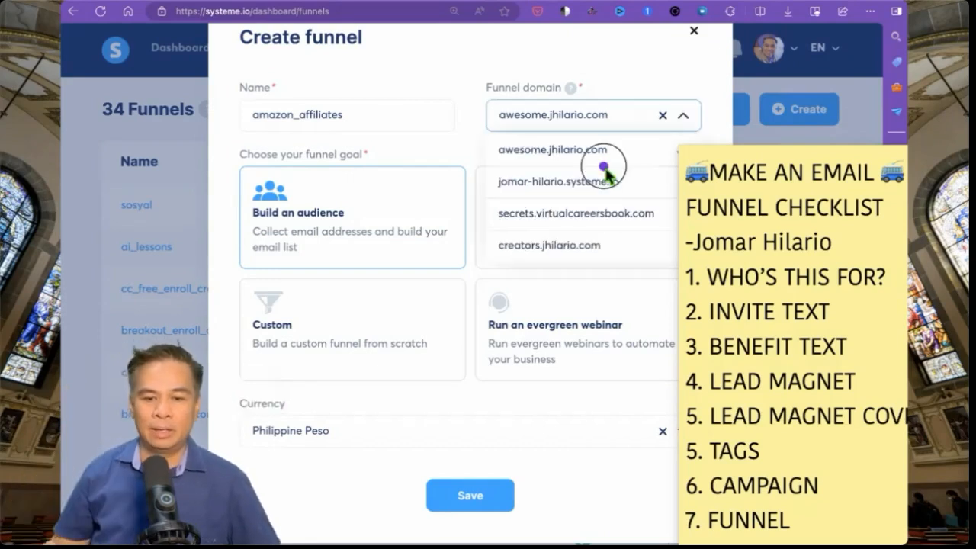
pyautogui.moveTo(604, 166); pyautogui.dragTo(555, 191)
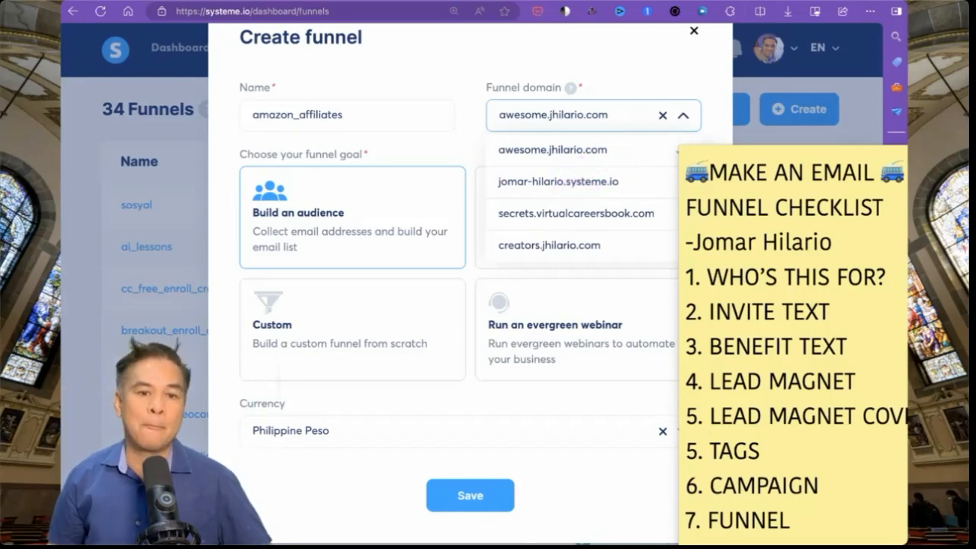
pyautogui.moveTo(525, 183); pyautogui.dragTo(573, 206)
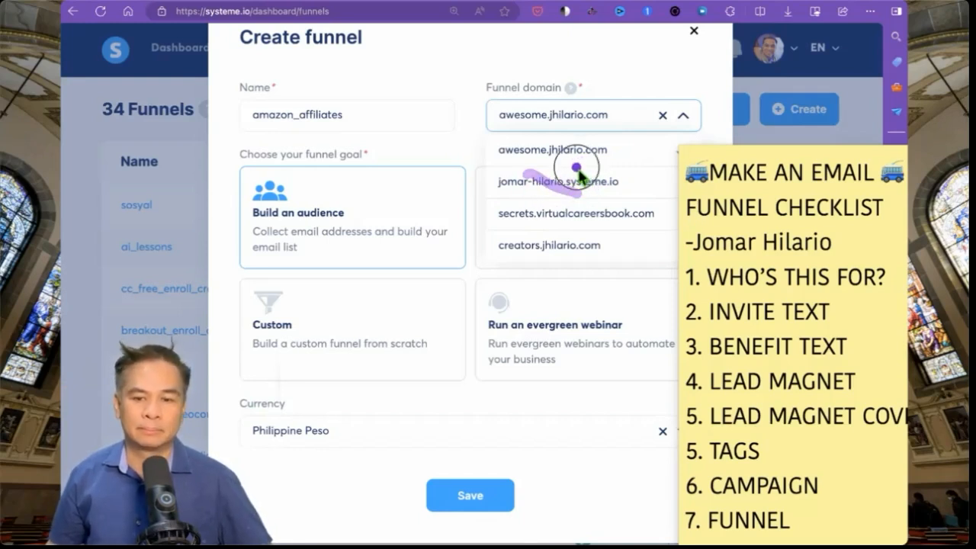
pyautogui.moveTo(465, 218); pyautogui.dragTo(534, 160)
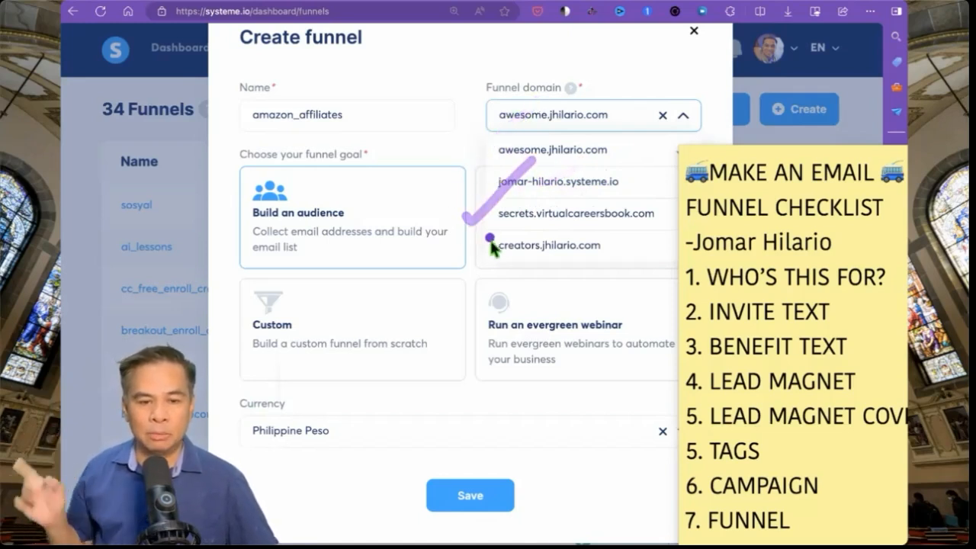
pyautogui.moveTo(475, 246); pyautogui.dragTo(546, 207)
pyautogui.moveTo(624, 181)
pyautogui.mouseDown()
pyautogui.moveTo(610, 172)
pyautogui.moveTo(562, 214)
pyautogui.moveTo(534, 154)
pyautogui.moveTo(503, 197)
pyautogui.mouseUp()
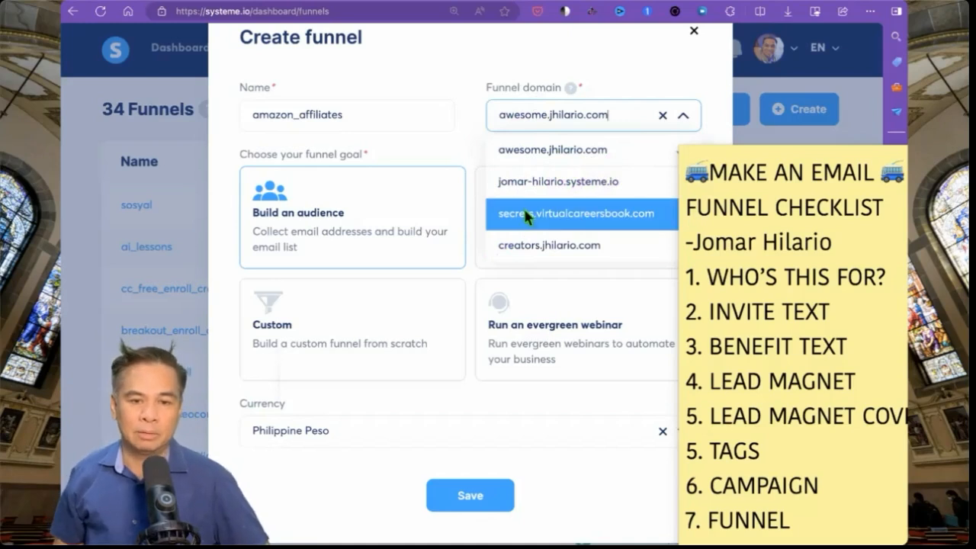
pyautogui.click(528, 151)
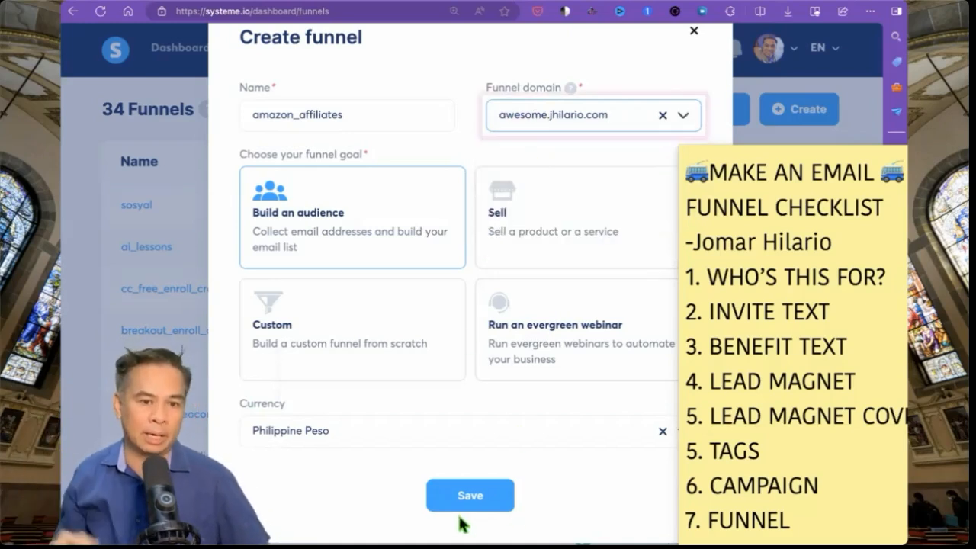
pyautogui.click(257, 404)
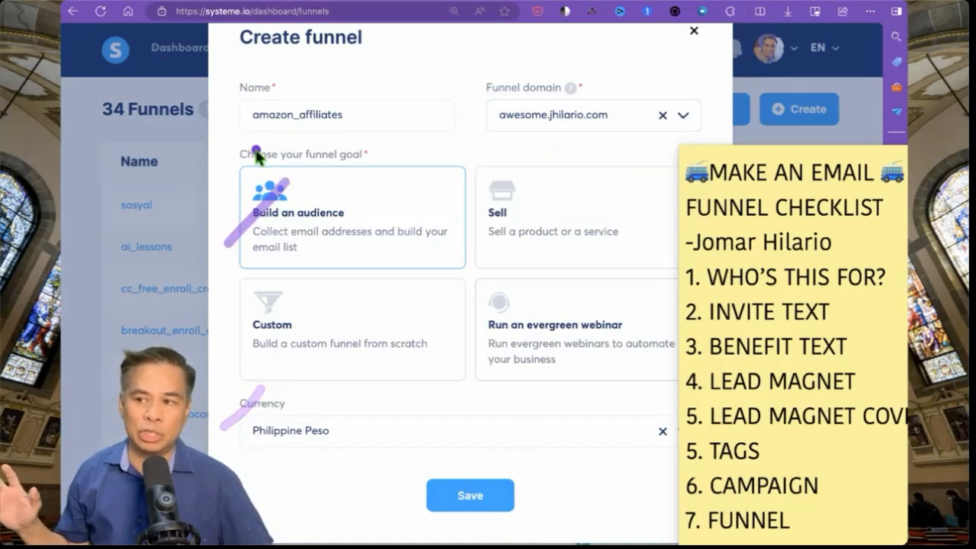
pyautogui.moveTo(267, 121); pyautogui.dragTo(280, 110)
pyautogui.moveTo(480, 123); pyautogui.dragTo(504, 96)
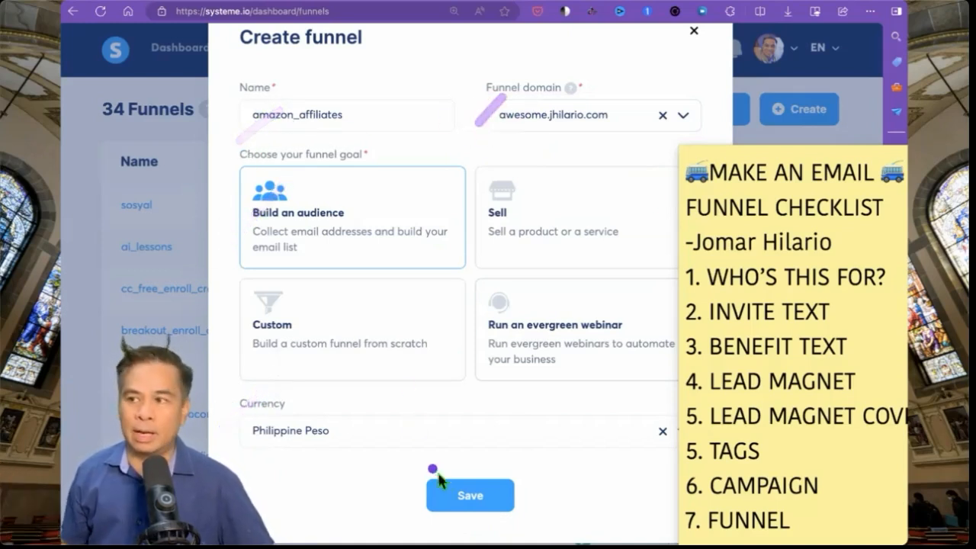
# - Save the amazon_affiliates funnel and open it from the Funnels list
pyautogui.click(439, 497)
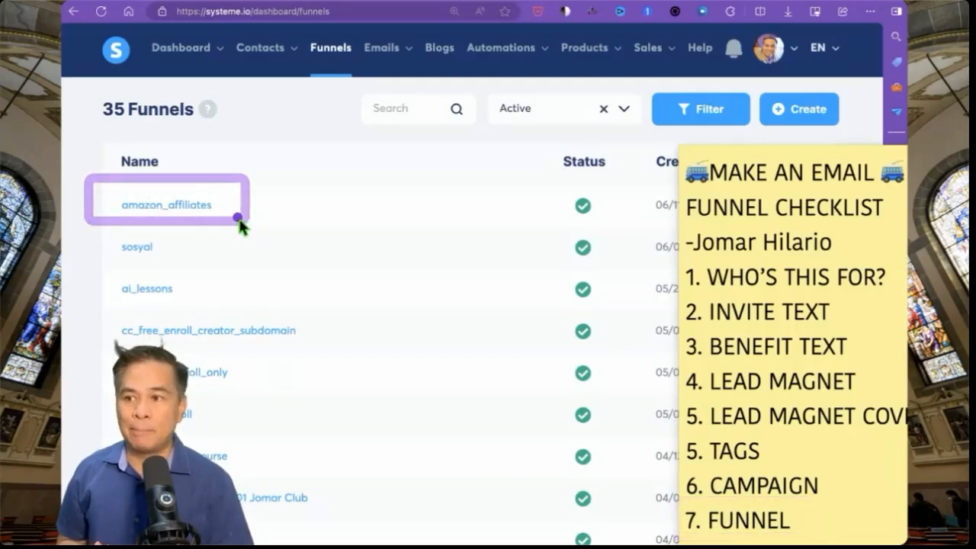
pyautogui.click(196, 212)
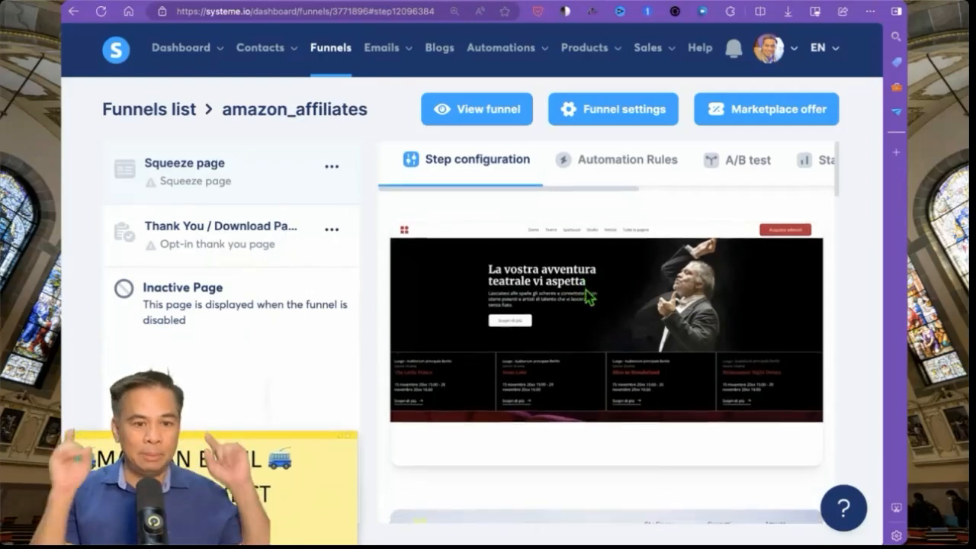
# - Scroll to the bottom of the template gallery and show 30 templates per page
pyautogui.scroll(-5, 585, 286)
pyautogui.scroll(-3, 586, 290)
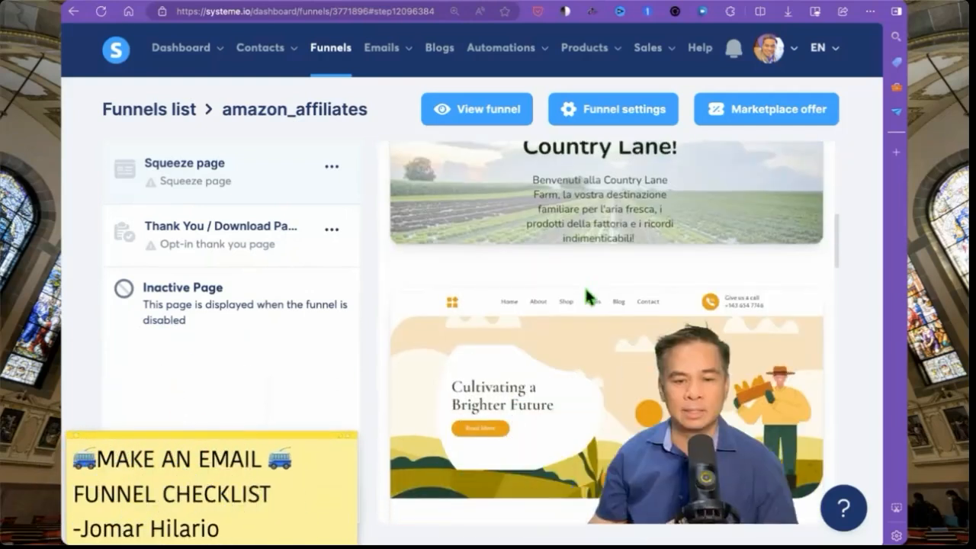
pyautogui.scroll(-8, 586, 291)
pyautogui.scroll(-6, 588, 296)
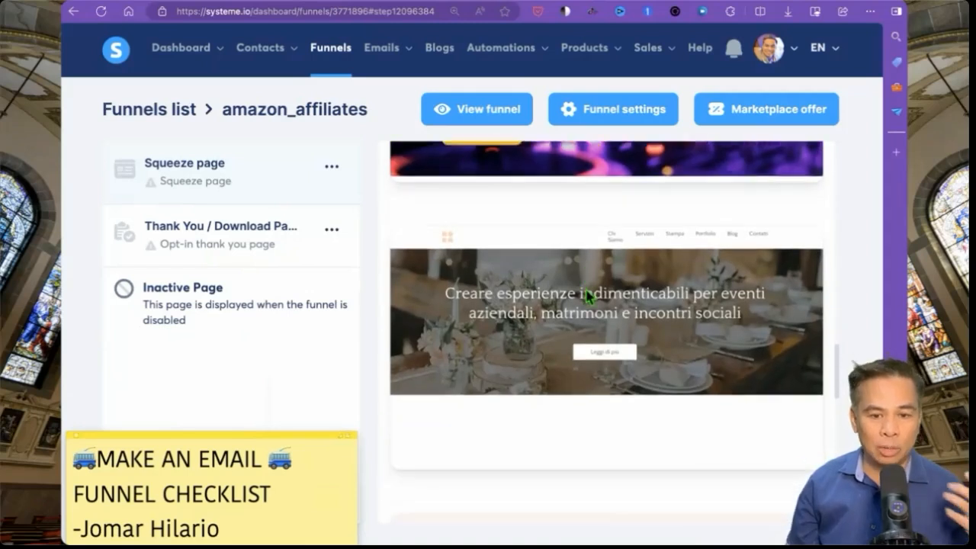
pyautogui.scroll(-8, 586, 296)
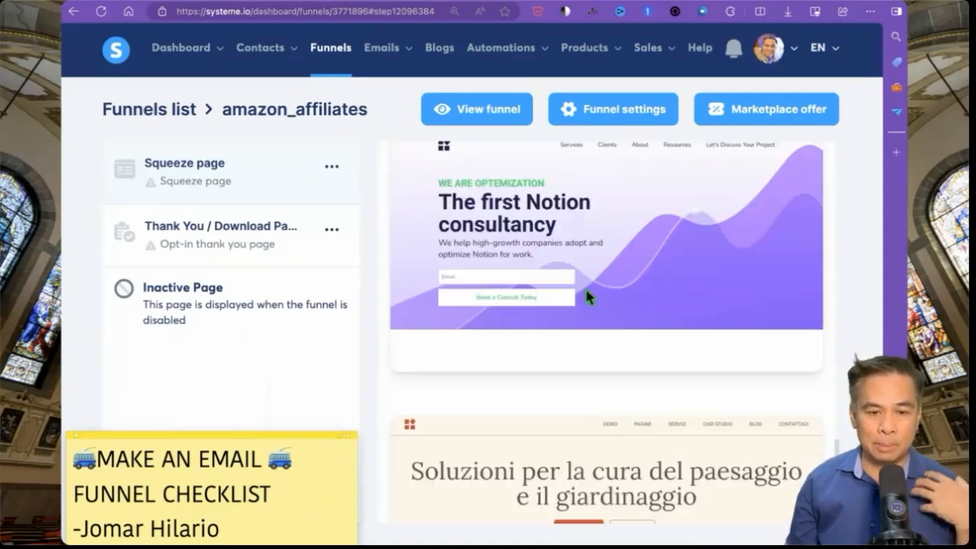
pyautogui.scroll(20, 588, 295)
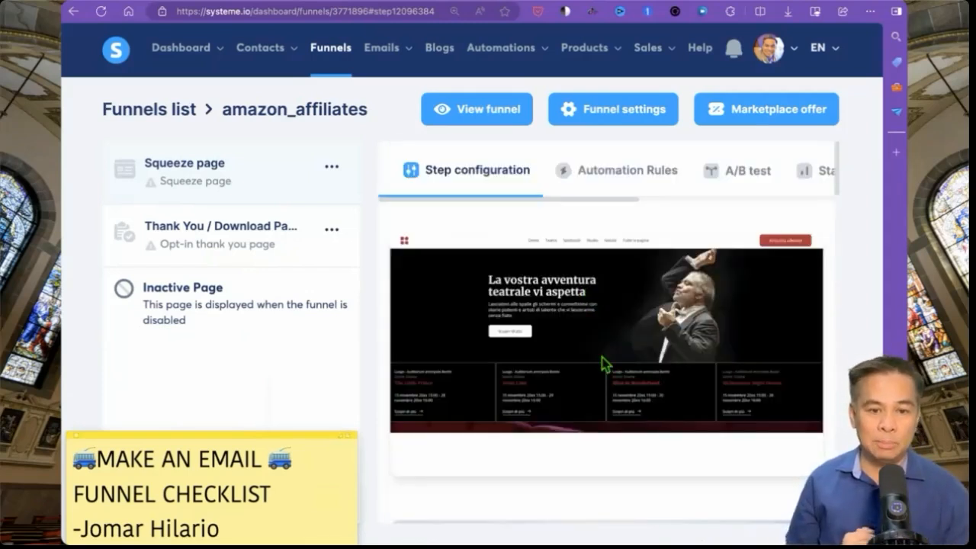
pyautogui.scroll(-8, 602, 364)
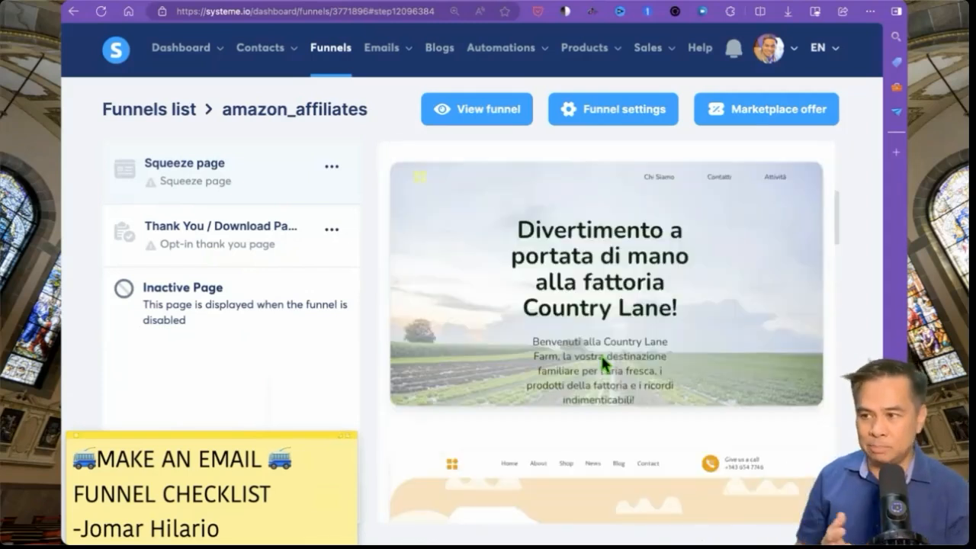
pyautogui.scroll(-10, 601, 364)
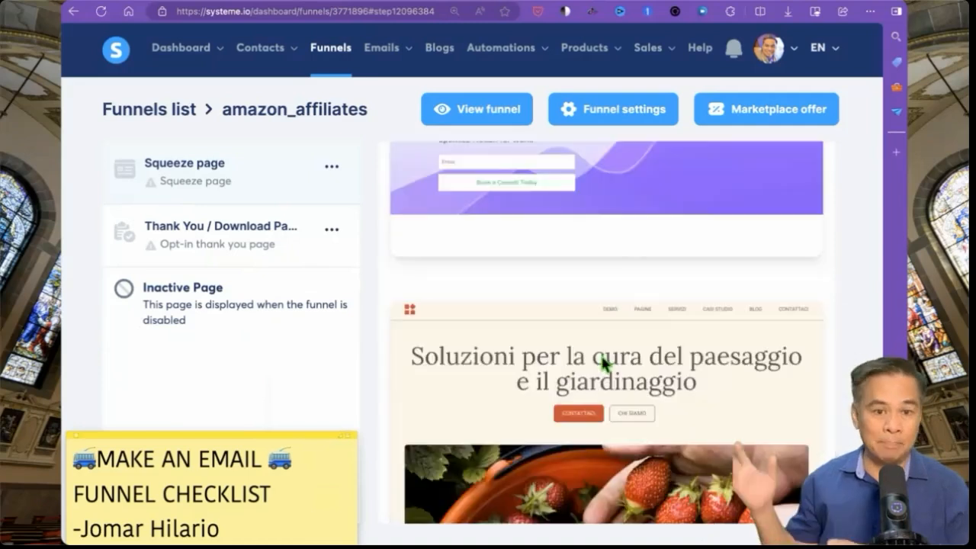
pyautogui.click(663, 475)
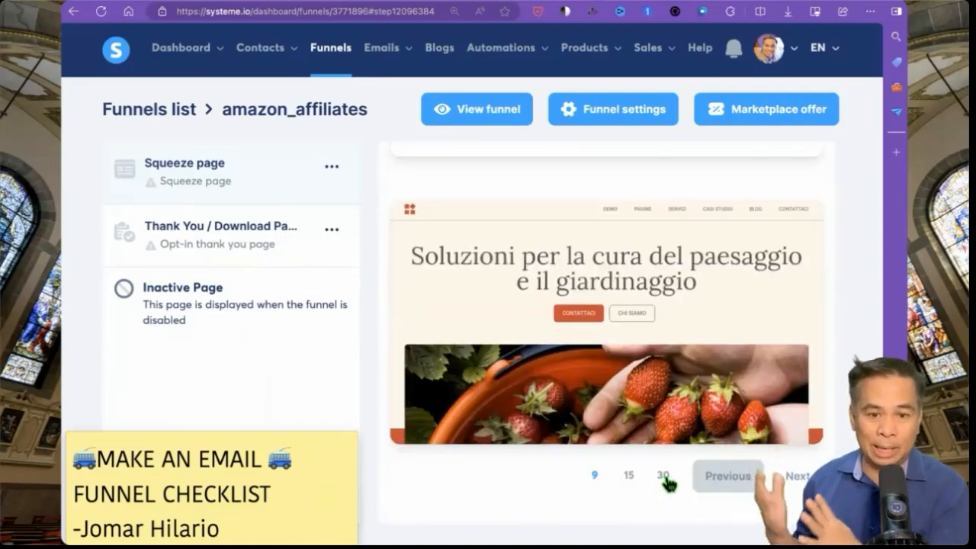
# - Browse the reloaded templates, many of them Italian newsletter designs
pyautogui.moveTo(640, 324)
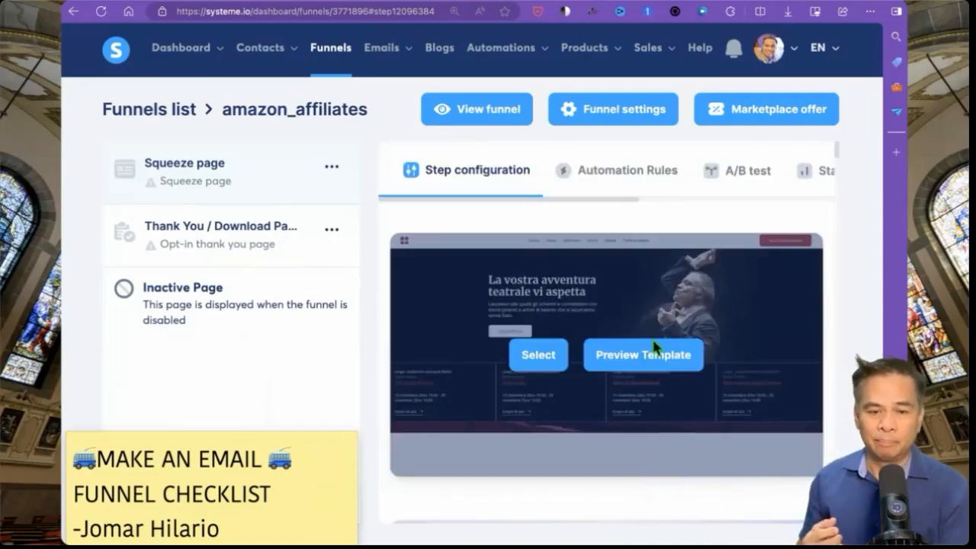
pyautogui.scroll(-5, 682, 351)
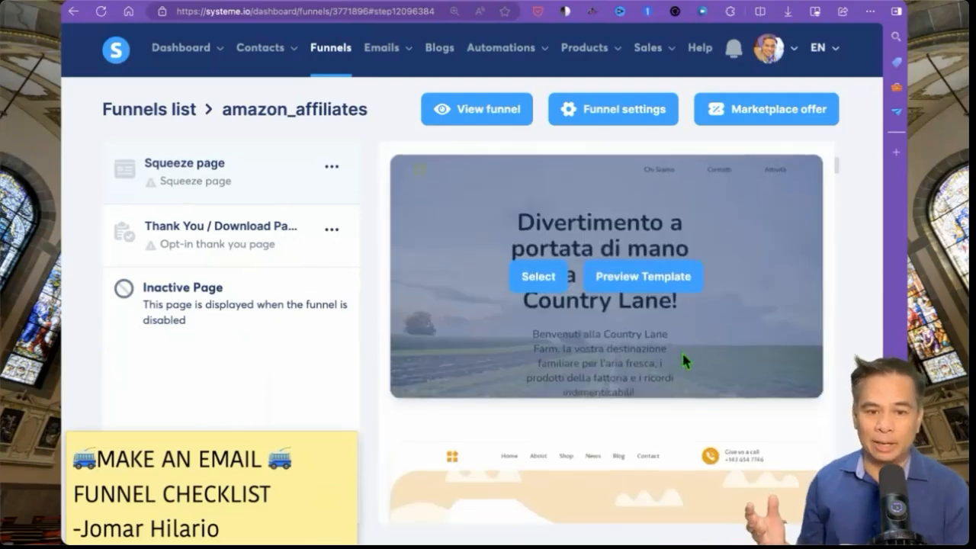
pyautogui.scroll(-4, 682, 350)
pyautogui.scroll(-10, 685, 361)
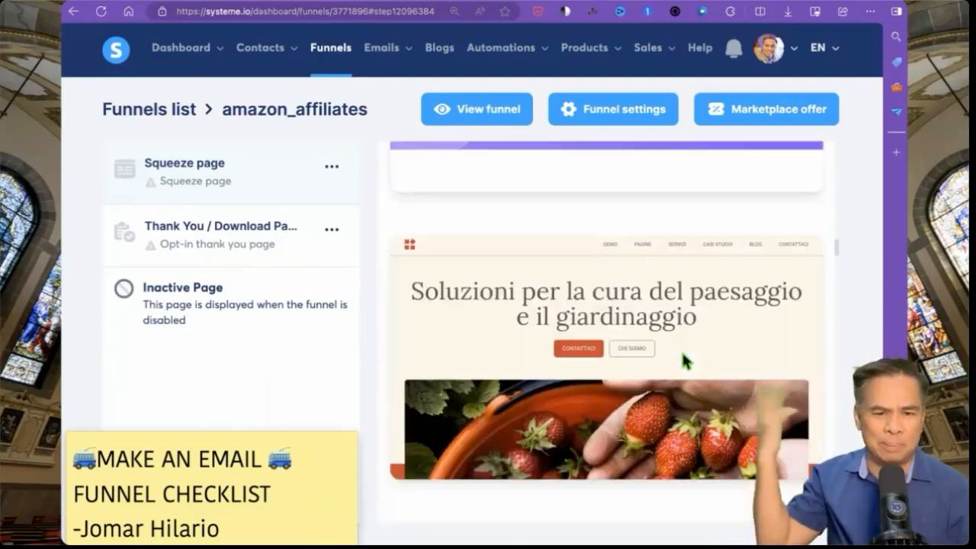
pyautogui.scroll(-8, 685, 360)
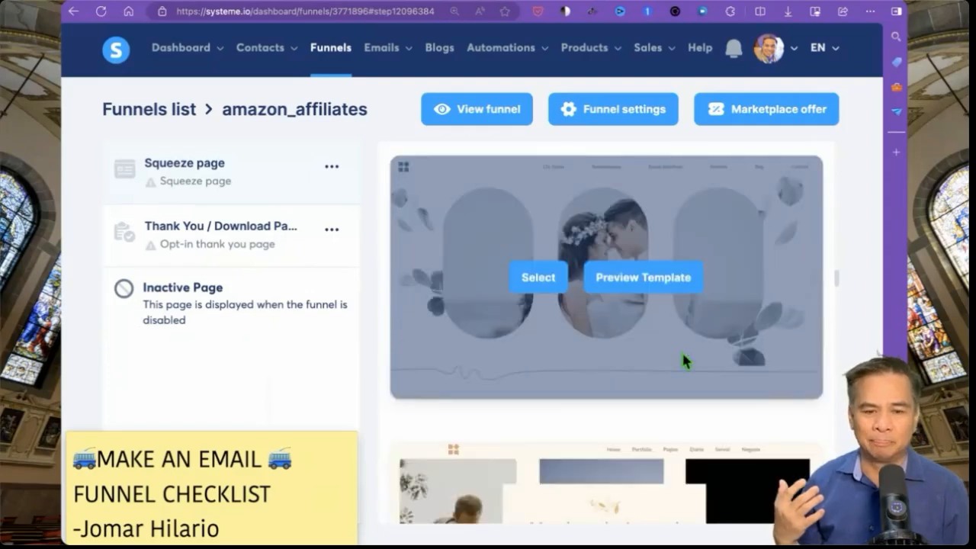
pyautogui.scroll(-3, 685, 361)
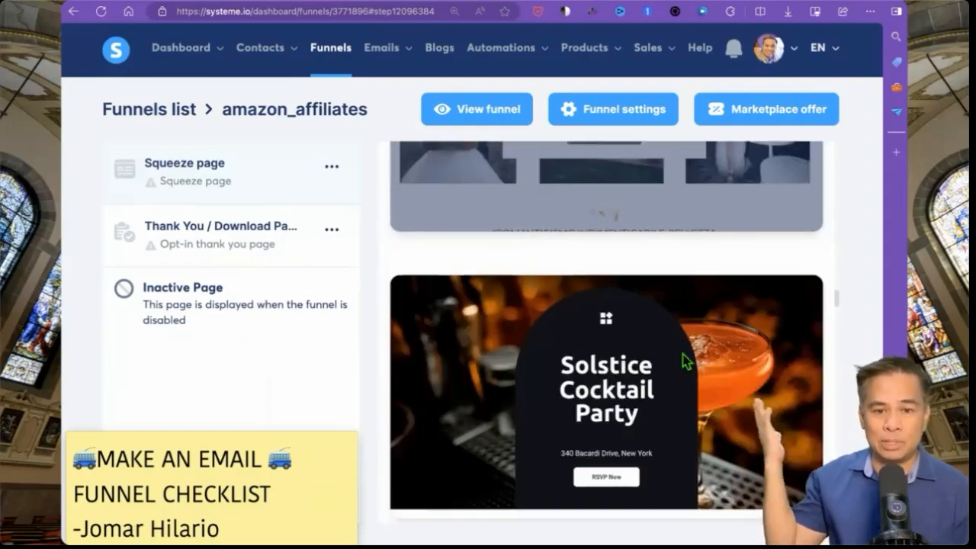
pyautogui.scroll(-8, 685, 360)
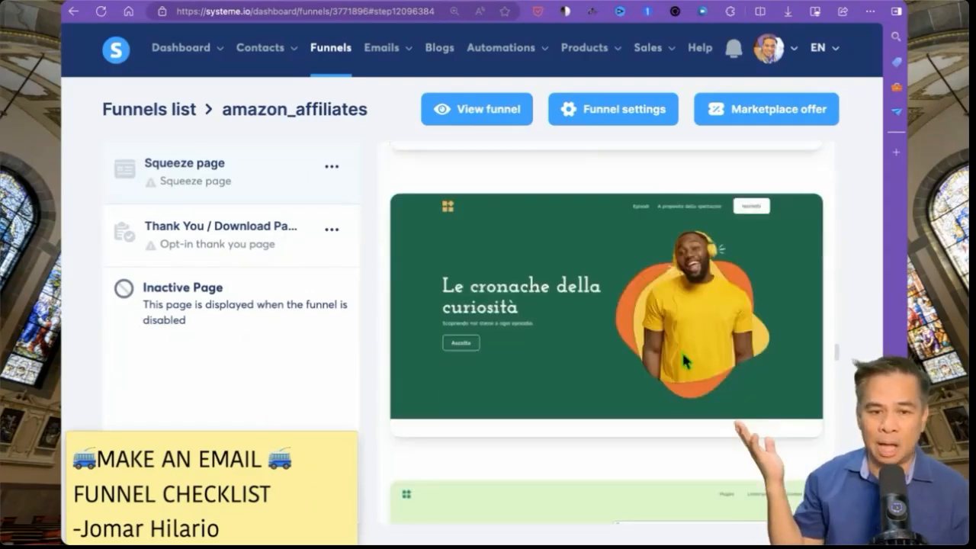
pyautogui.scroll(-8, 685, 361)
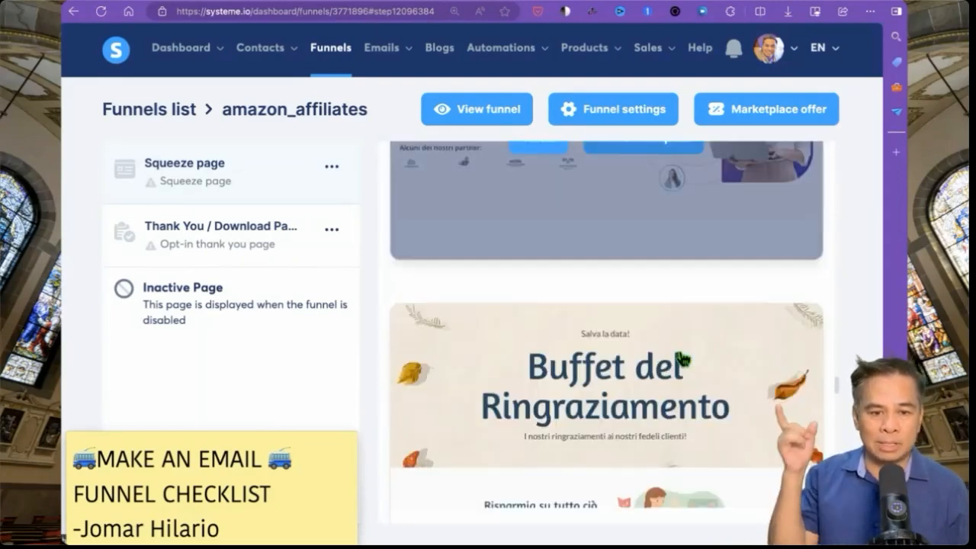
pyautogui.scroll(-8, 681, 358)
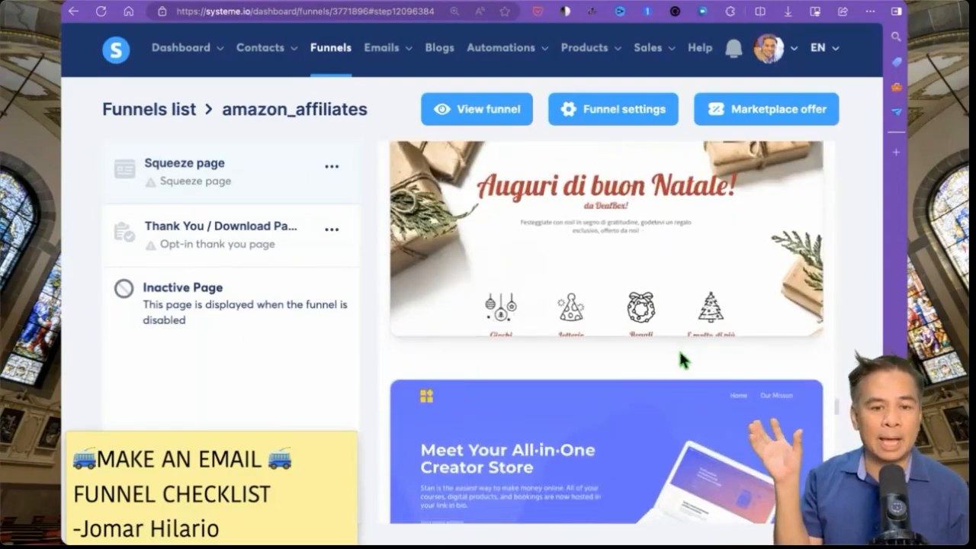
pyautogui.scroll(-5, 690, 358)
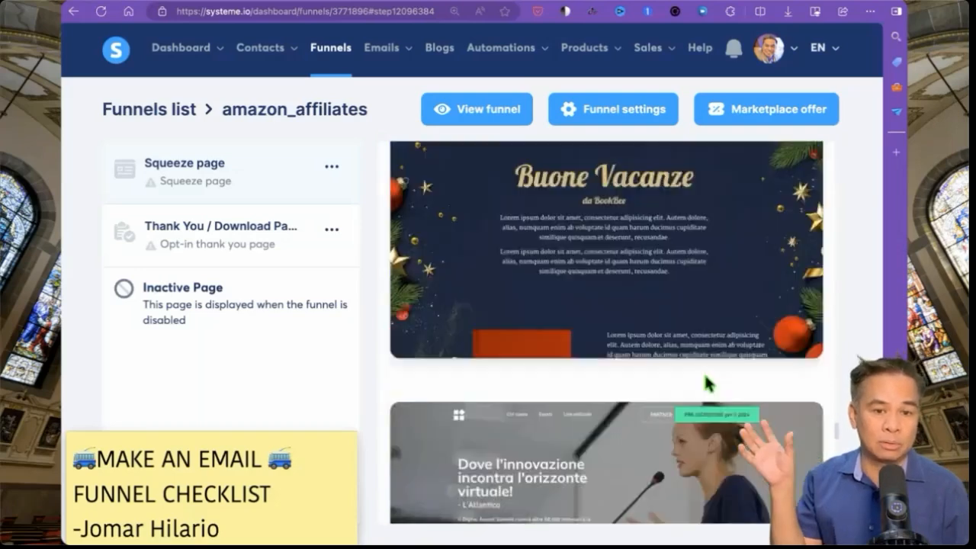
pyautogui.scroll(-6, 705, 384)
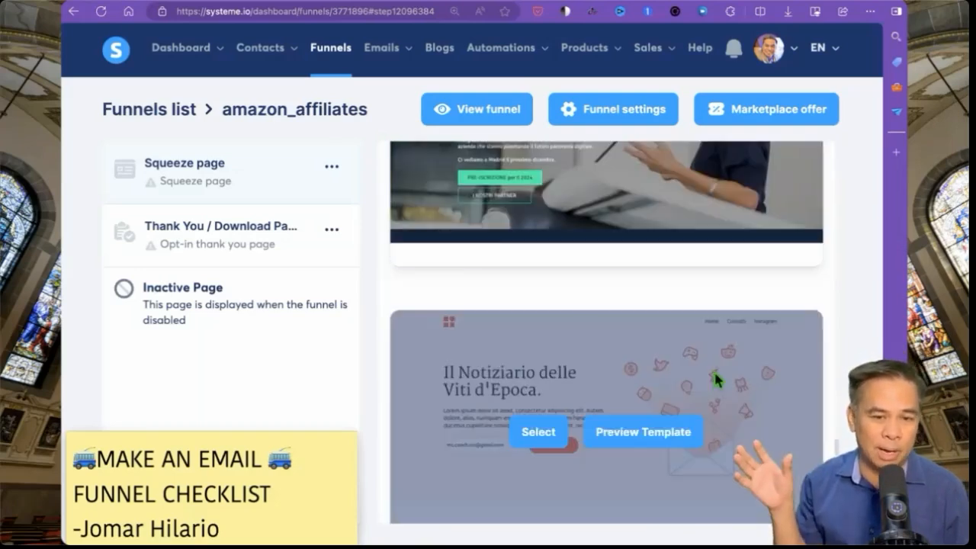
pyautogui.scroll(-3, 745, 370)
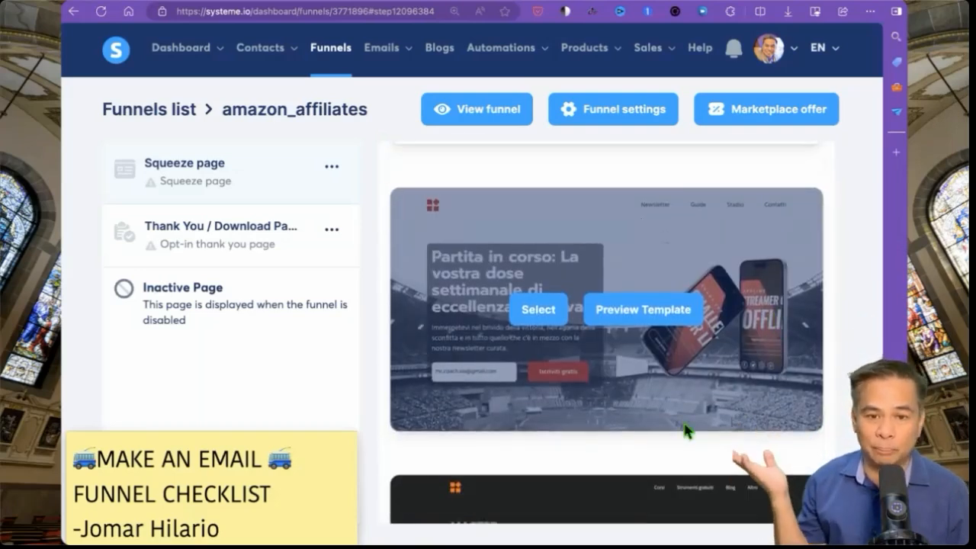
pyautogui.moveTo(575, 351)
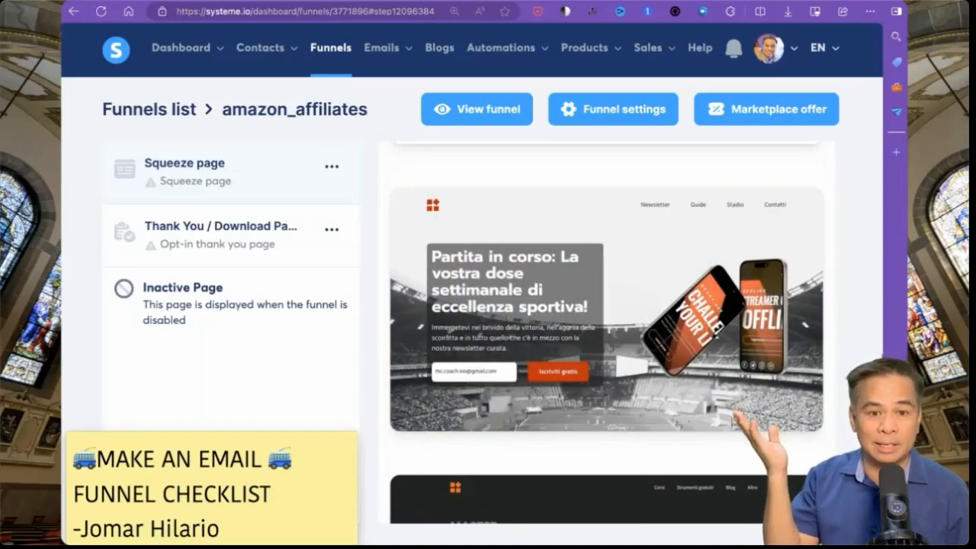
pyautogui.moveTo(725, 351)
pyautogui.scroll(-1, 726, 350)
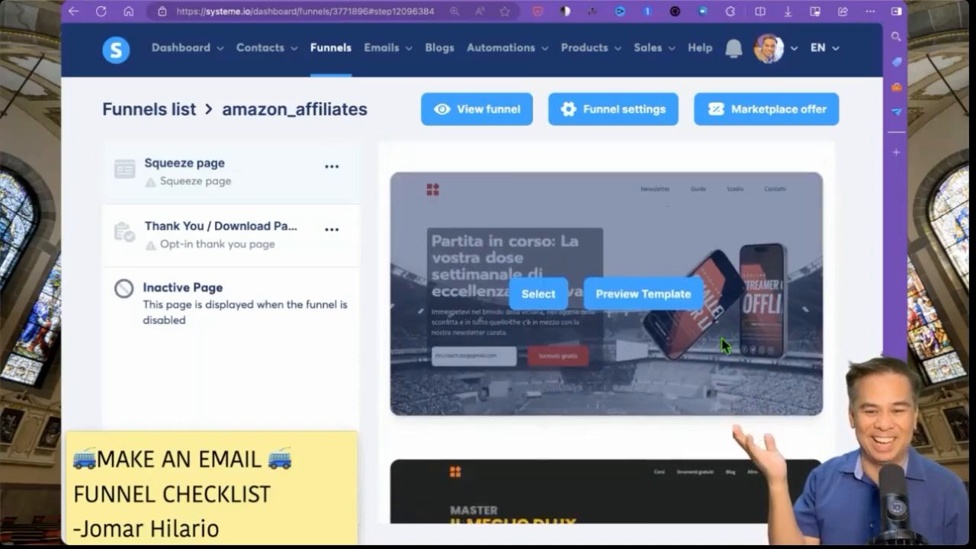
pyautogui.scroll(-4, 723, 344)
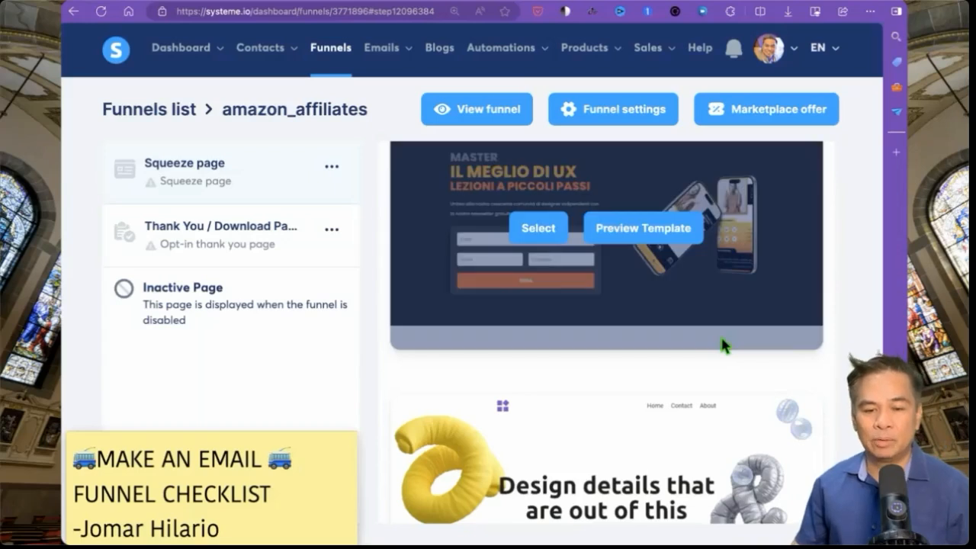
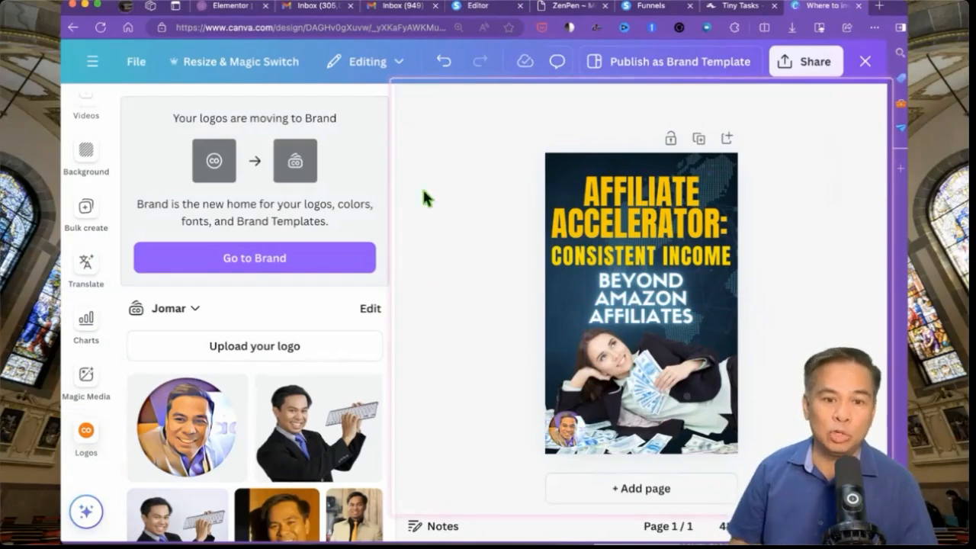
# - Add the Pizza text combination to the ebook cover
pyautogui.scroll(5, 97, 279)
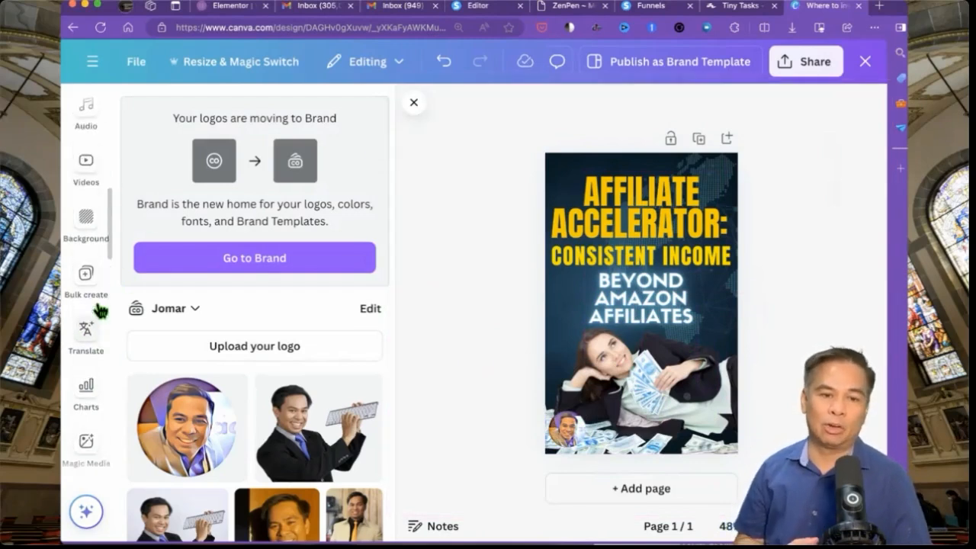
pyautogui.scroll(6, 96, 252)
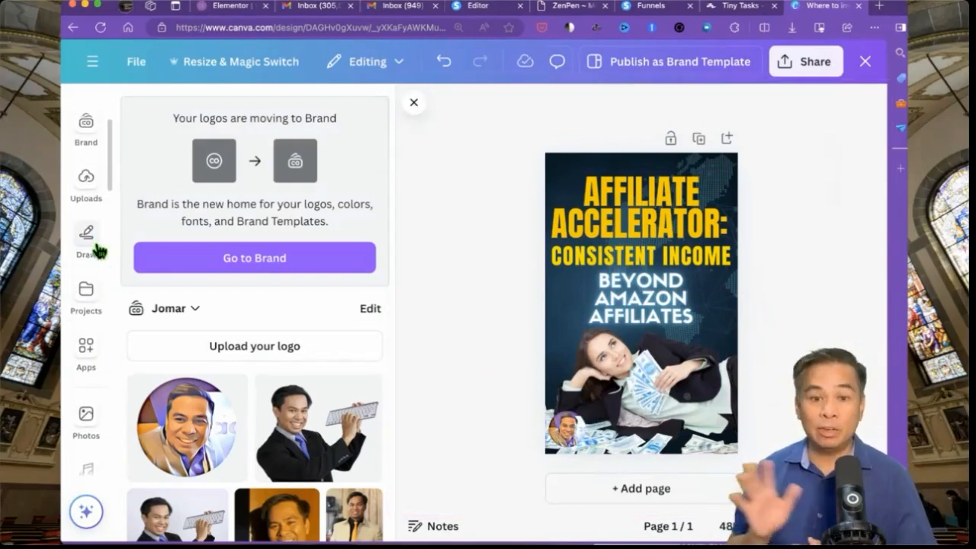
pyautogui.click(82, 233)
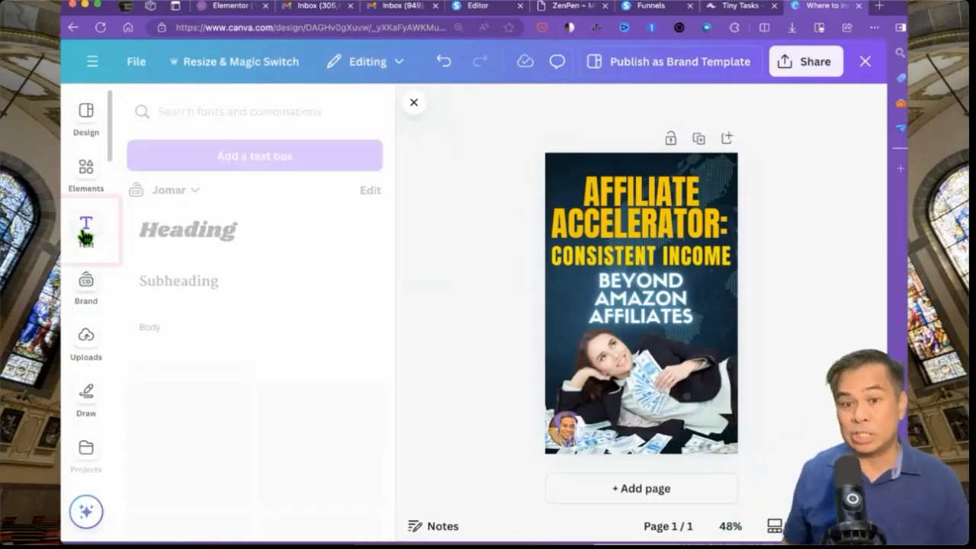
pyautogui.click(276, 464)
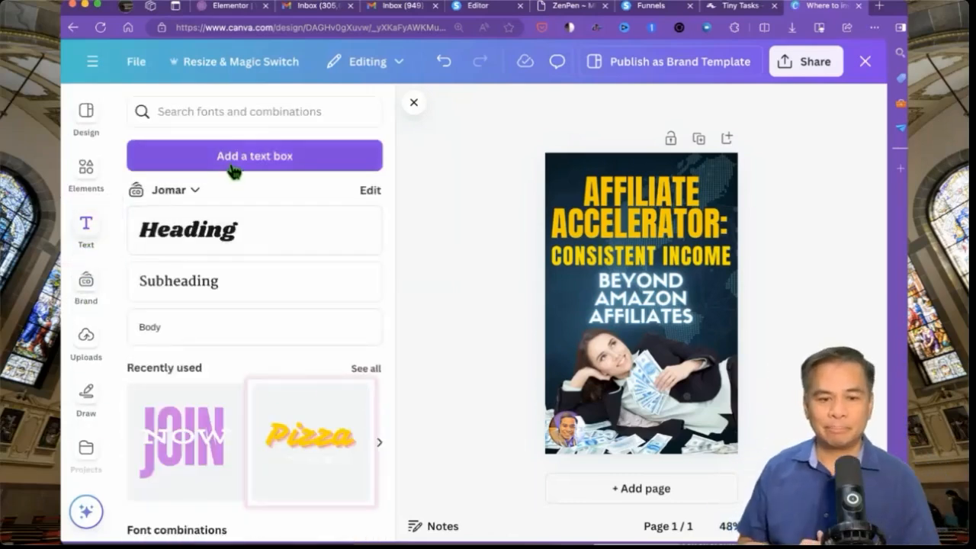
# - Search fonts for 'free', clear the search, browse the Font combinations list, then select all cover elements
pyautogui.click(232, 112)
pyautogui.write('free')
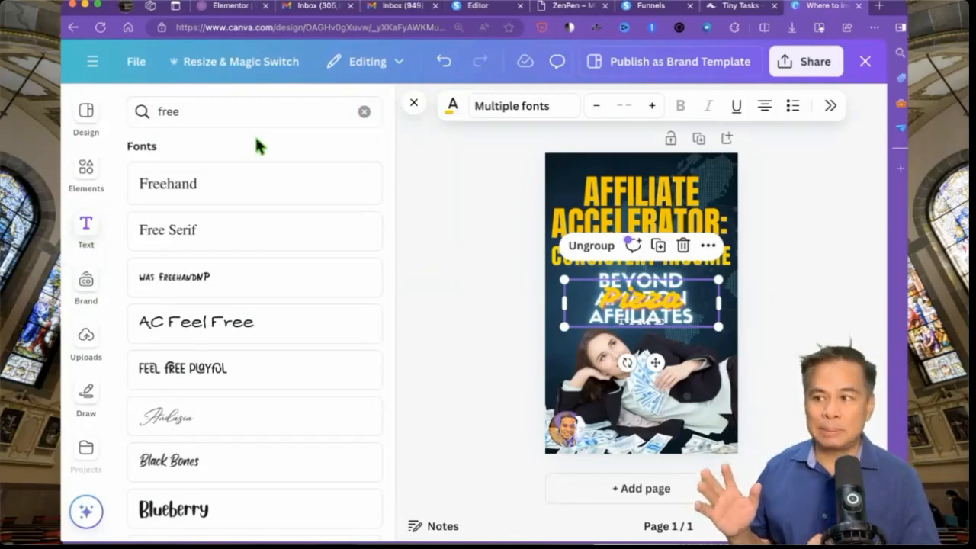
pyautogui.click(365, 111)
pyautogui.scroll(-5, 347, 373)
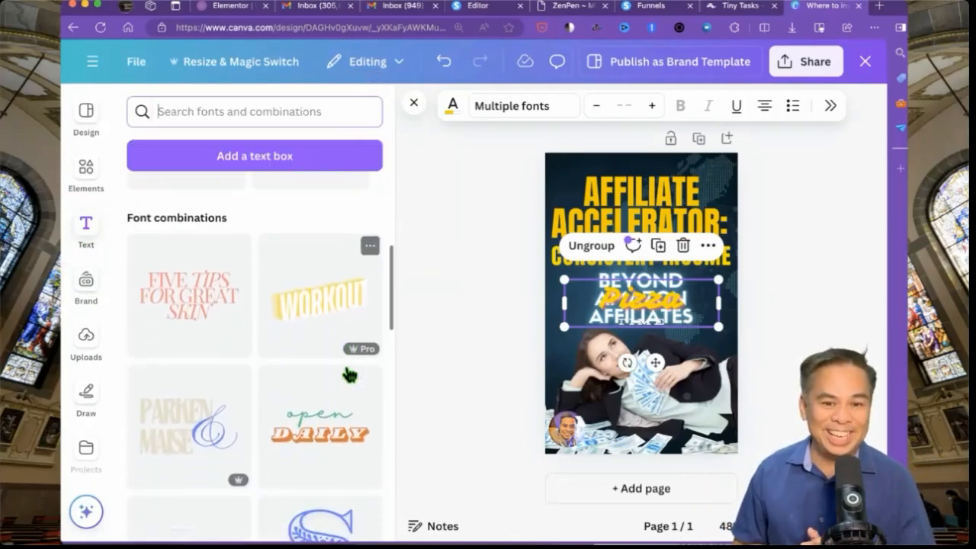
pyautogui.scroll(-5, 347, 373)
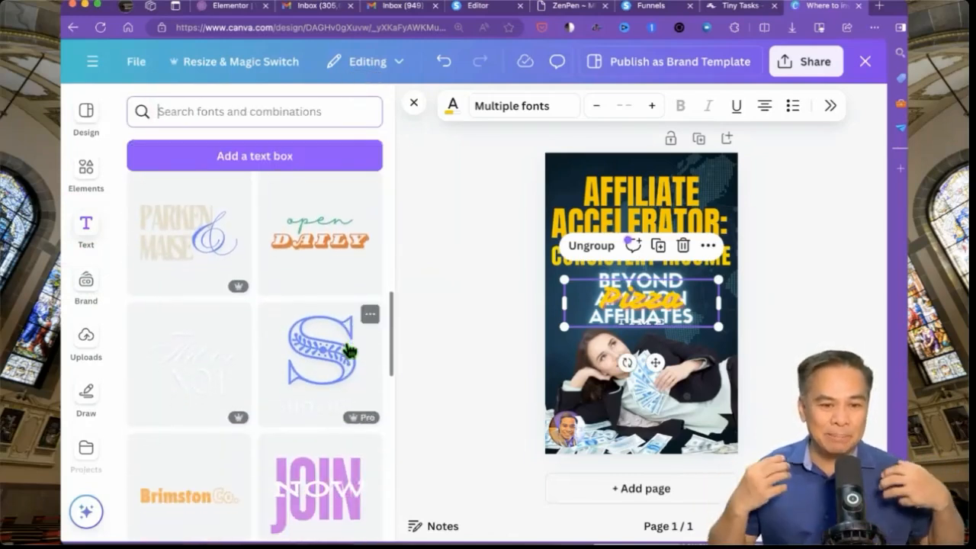
pyautogui.scroll(-4, 347, 330)
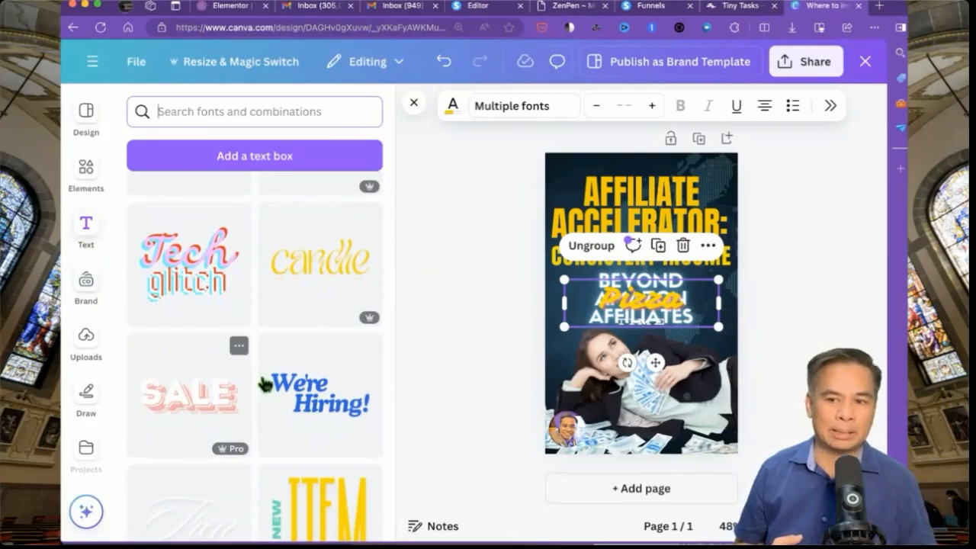
pyautogui.scroll(-3, 315, 388)
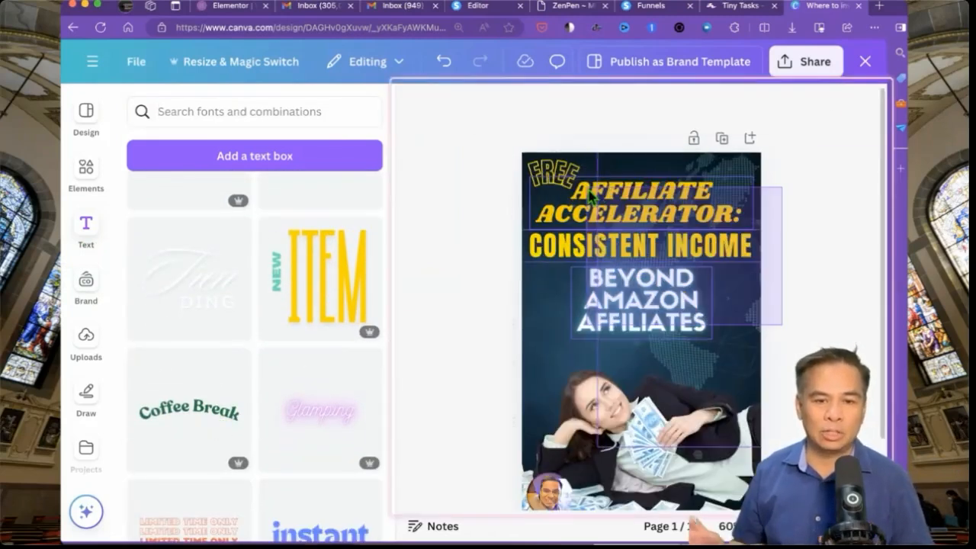
pyautogui.hotkey('ctrl', 'a')
# - Shift the cover elements down, move FREE right, and resize the speed-lines graphic beside BEYOND AMAZON
pyautogui.moveTo(656, 227); pyautogui.dragTo(656, 236)
pyautogui.click(473, 279)
pyautogui.moveTo(553, 179); pyautogui.dragTo(640, 166)
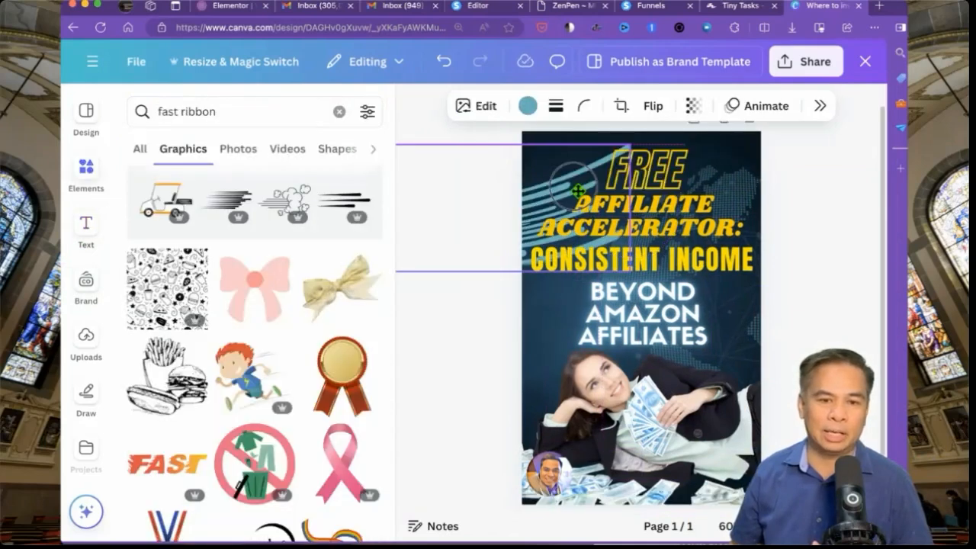
pyautogui.moveTo(577, 190); pyautogui.dragTo(578, 195)
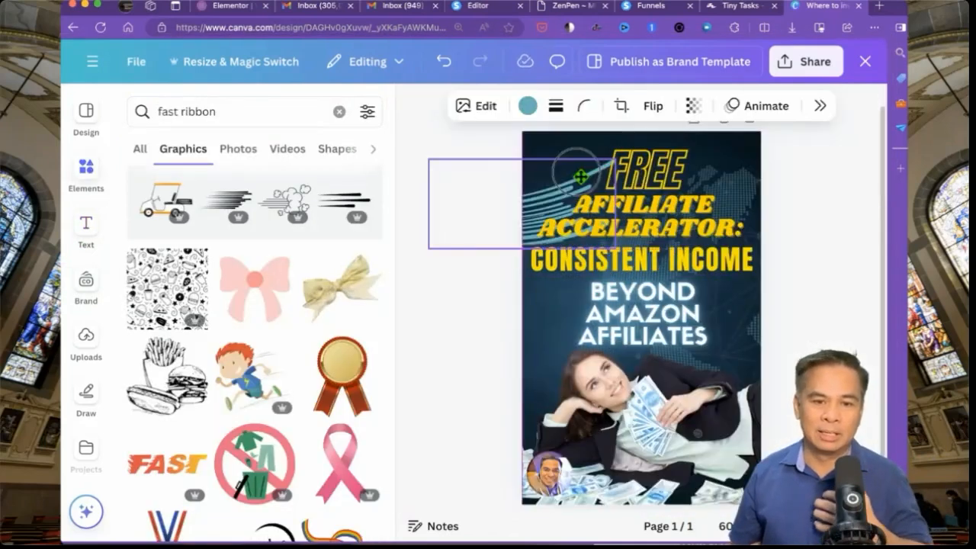
pyautogui.moveTo(532, 177); pyautogui.dragTo(532, 150)
pyautogui.click(449, 298)
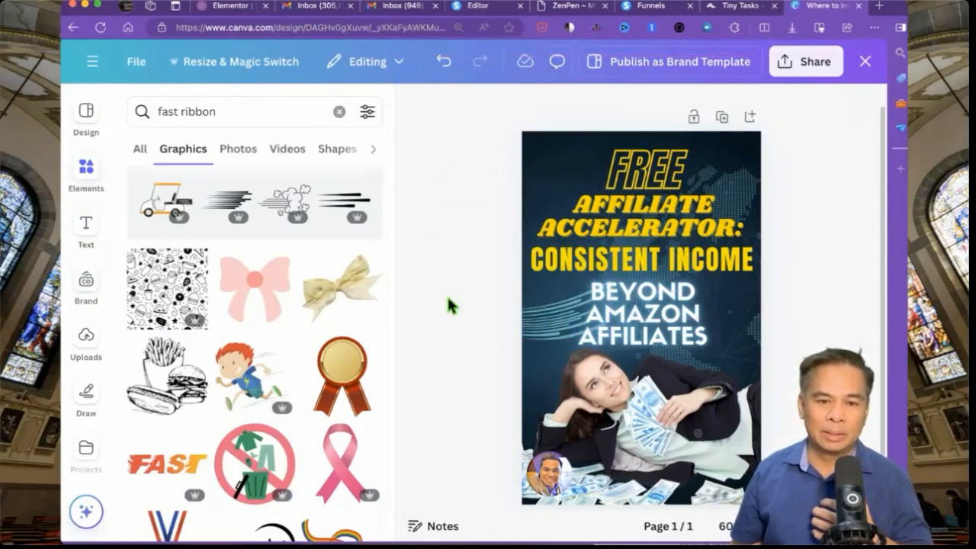
pyautogui.click(714, 267)
pyautogui.click(788, 314)
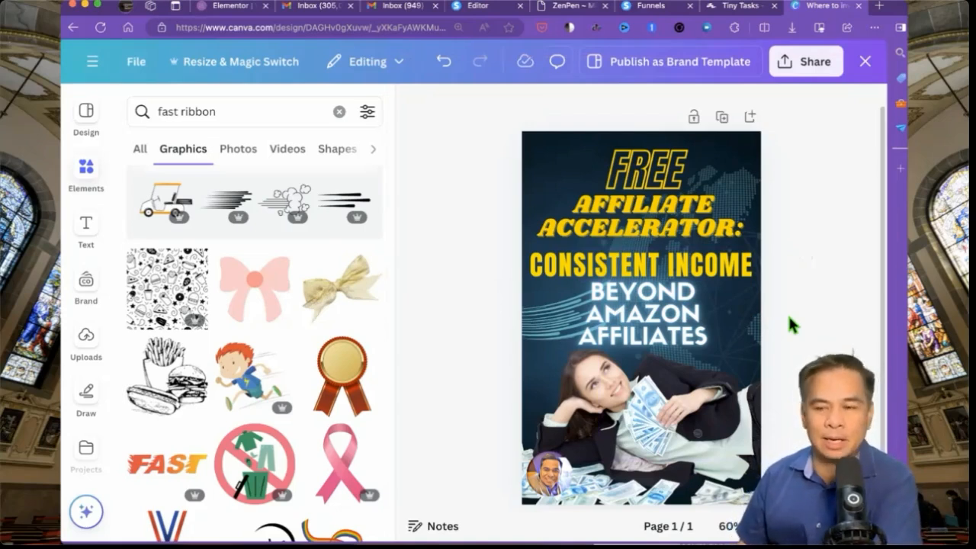
# - Delete the AFFILIATE ACCELERATOR: headline from the cover
pyautogui.click(714, 213)
pyautogui.press('Delete')
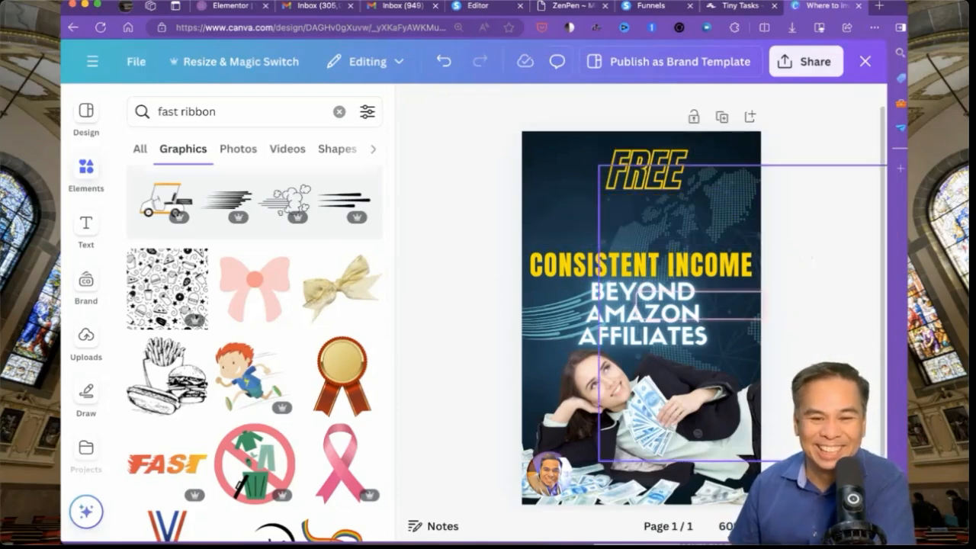
pyautogui.moveTo(809, 256); pyautogui.dragTo(669, 267)
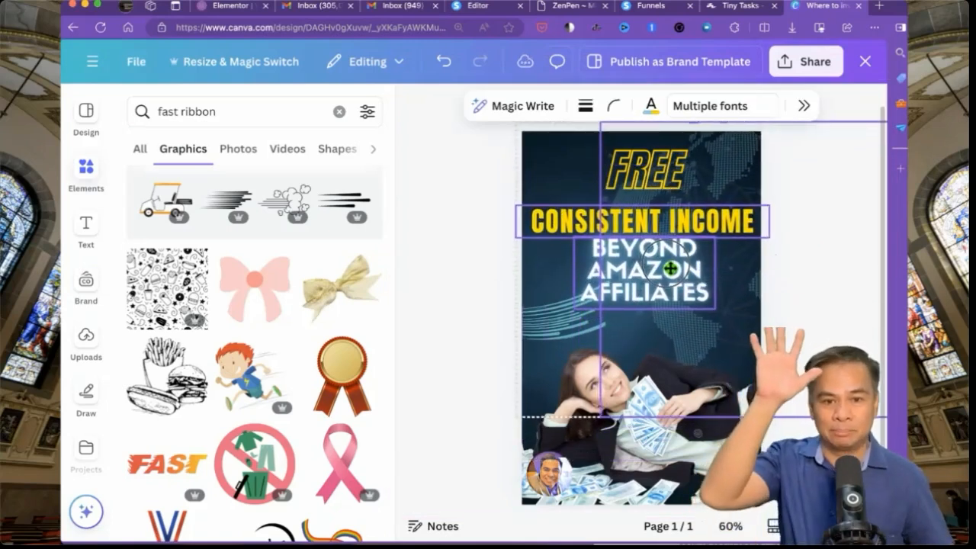
pyautogui.click(421, 243)
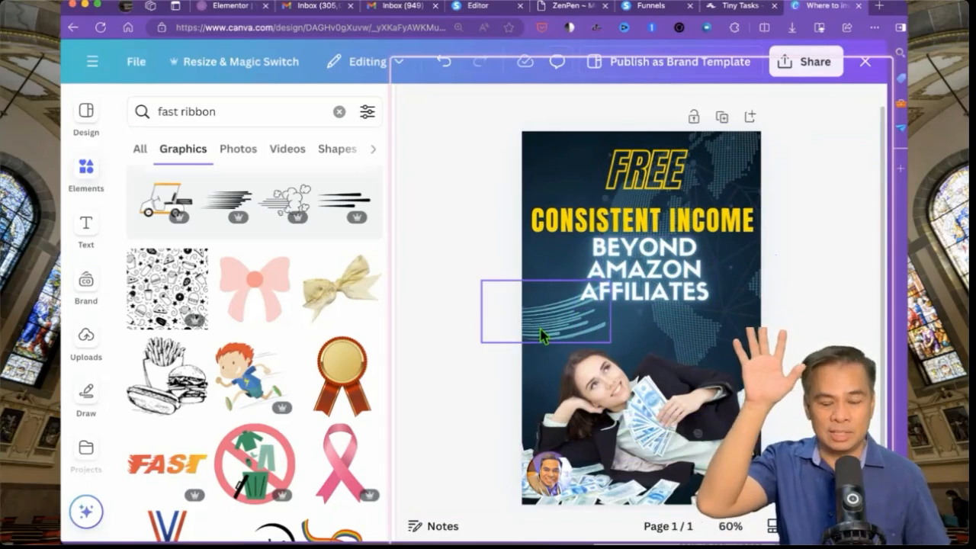
# - Raise the light-streaks graphic about 60 px, nudge FREE into place, and drop a CONSISTENT INCOME copy near the bottom
pyautogui.moveTo(534, 331)
pyautogui.mouseDown()
pyautogui.moveTo(527, 279)
pyautogui.moveTo(546, 283)
pyautogui.mouseUp()
pyautogui.click(450, 222)
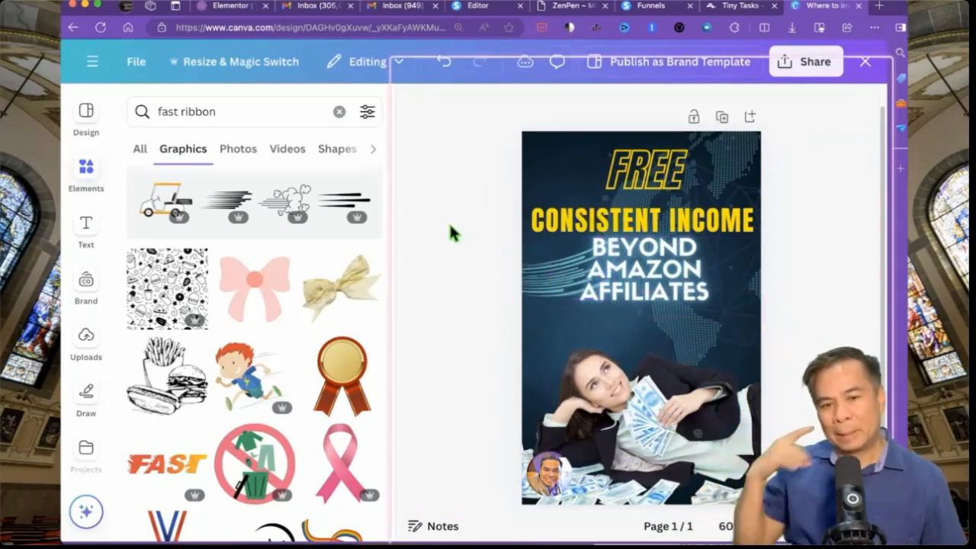
pyautogui.moveTo(650, 173); pyautogui.dragTo(669, 182)
pyautogui.click(815, 234)
pyautogui.click(800, 290)
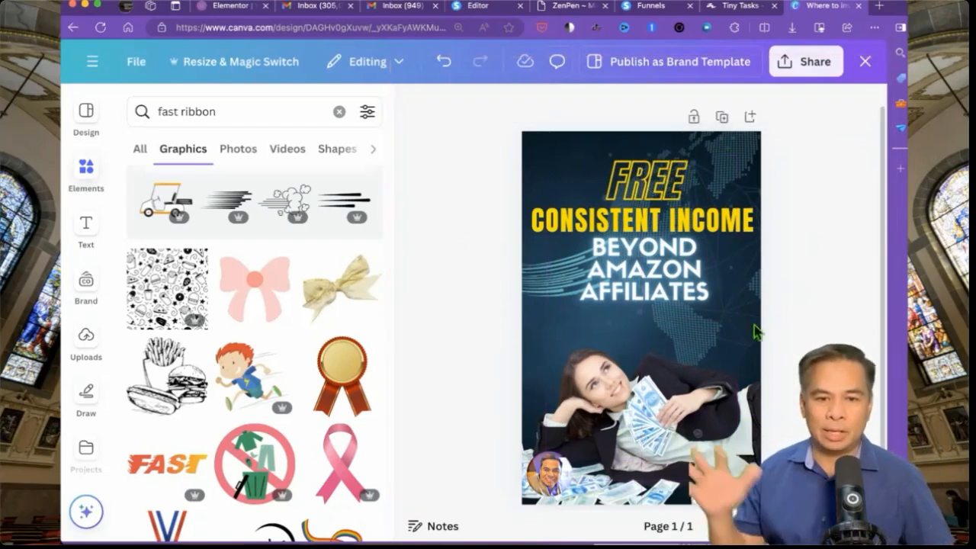
pyautogui.moveTo(728, 237); pyautogui.dragTo(703, 464)
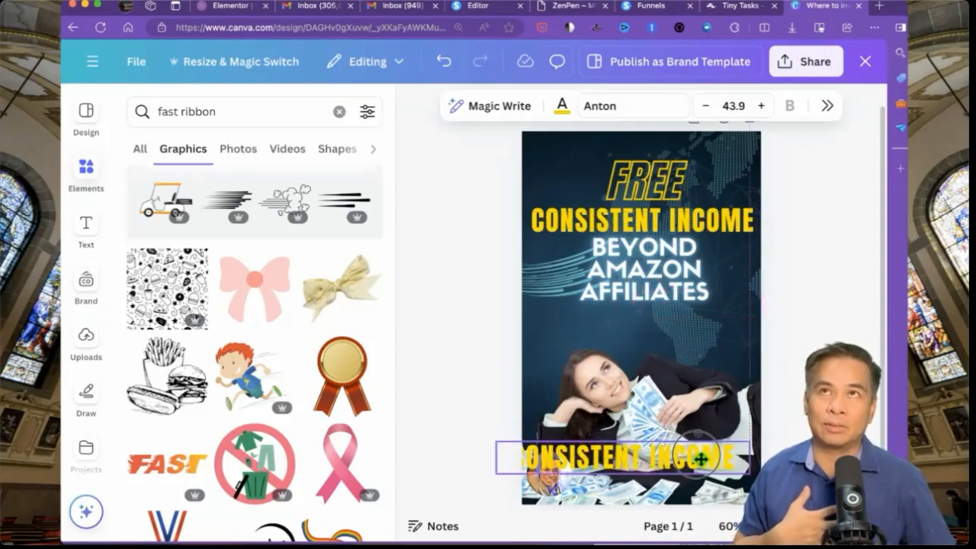
# - Turn the duplicate heading into the author's name at font size 20, placed under AFFILIATES
pyautogui.doubleClick(703, 464)
pyautogui.write('JOMAR OLAER')
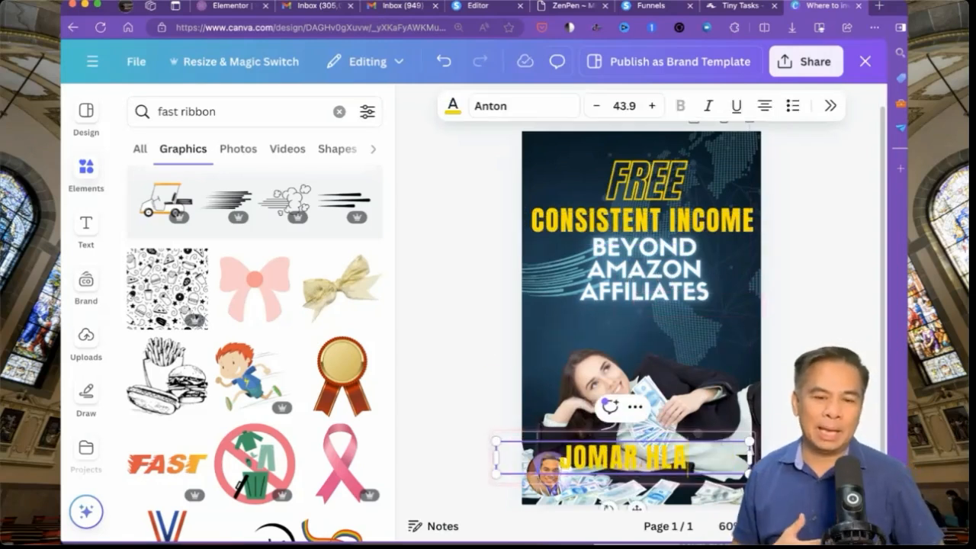
pyautogui.press('BackSpace')
pyautogui.press('BackSpace')
pyautogui.press('BackSpace')
pyautogui.press('BackSpace')
pyautogui.press('BackSpace')
pyautogui.press('BackSpace')
pyautogui.write('HILARIO')
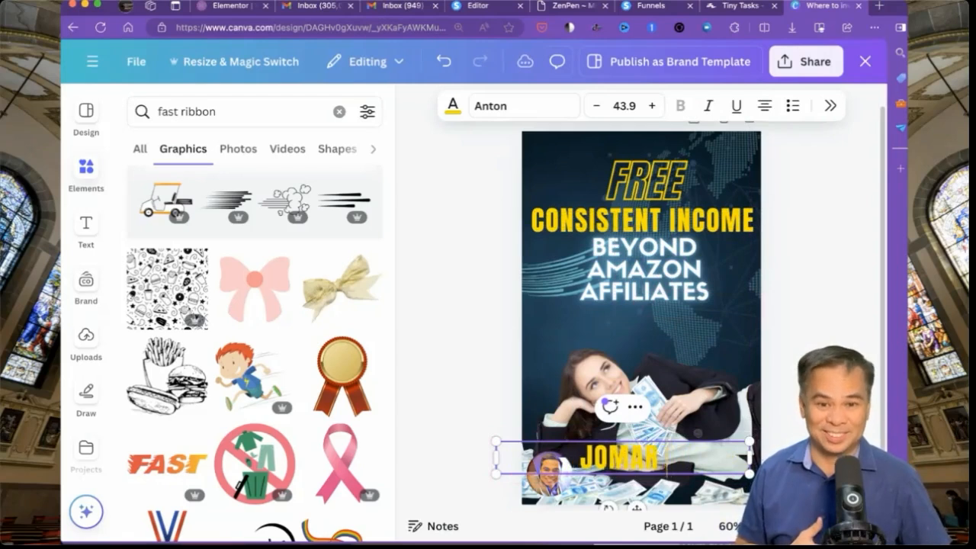
pyautogui.click(447, 391)
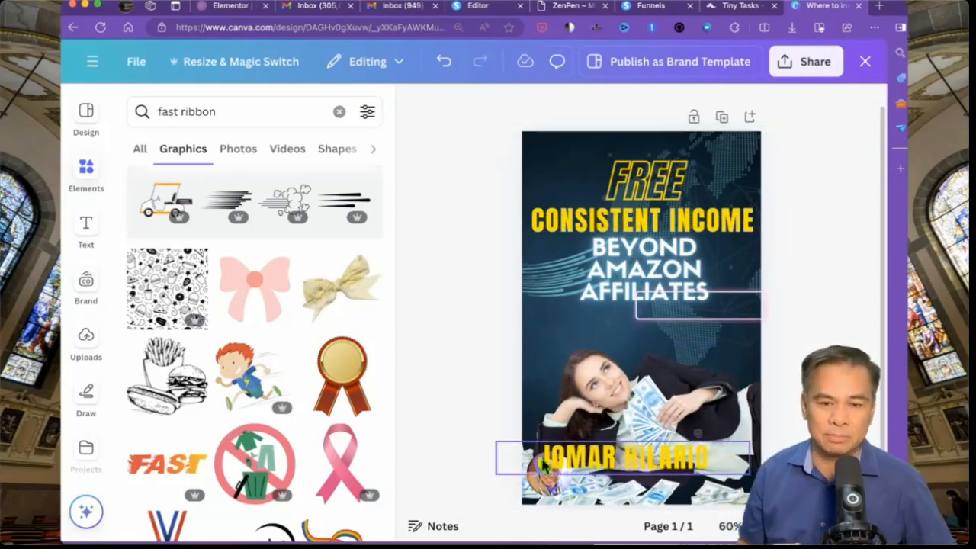
pyautogui.moveTo(615, 467); pyautogui.dragTo(634, 332)
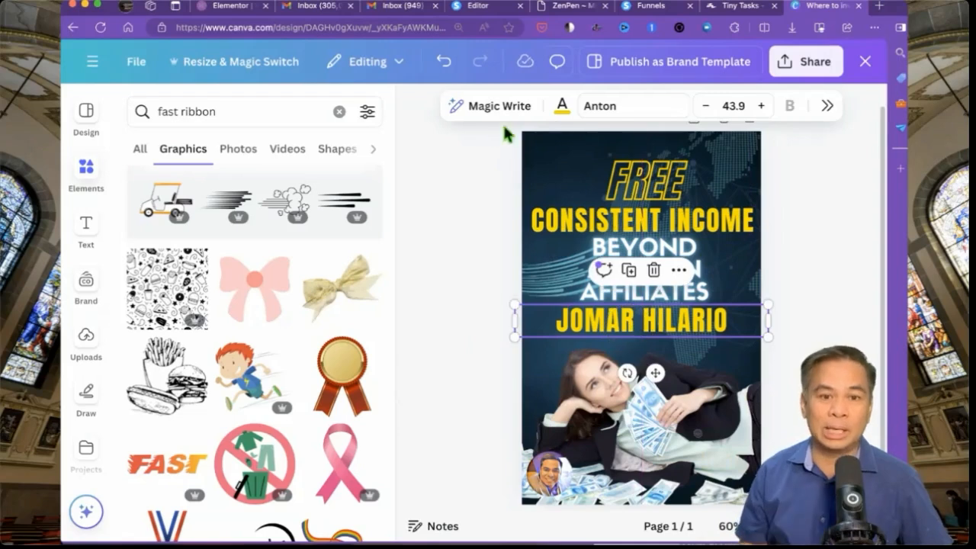
pyautogui.click(736, 107)
pyautogui.write('20')
pyautogui.press('Return')
pyautogui.click(840, 288)
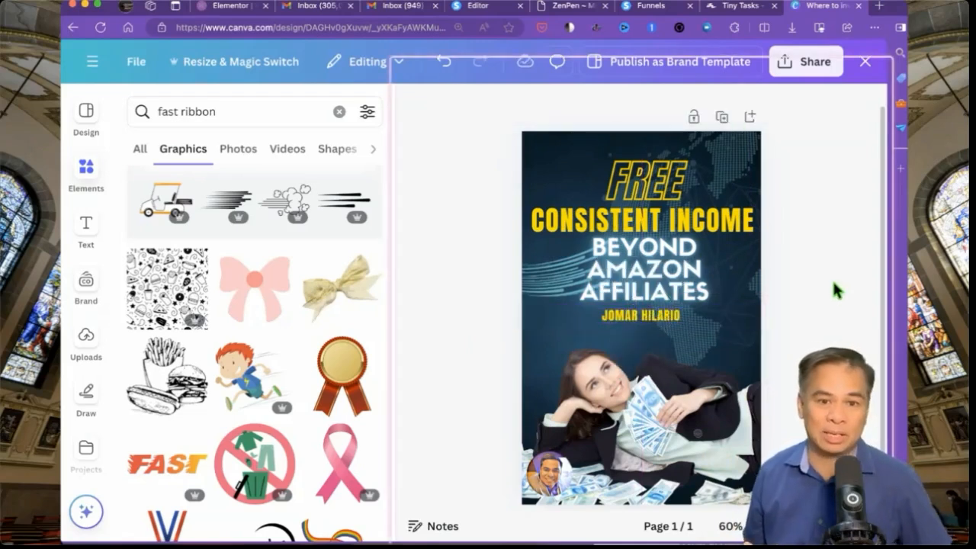
# - Change the FREE heading to 'FREE EBOOK' and reposition it
pyautogui.click(655, 170)
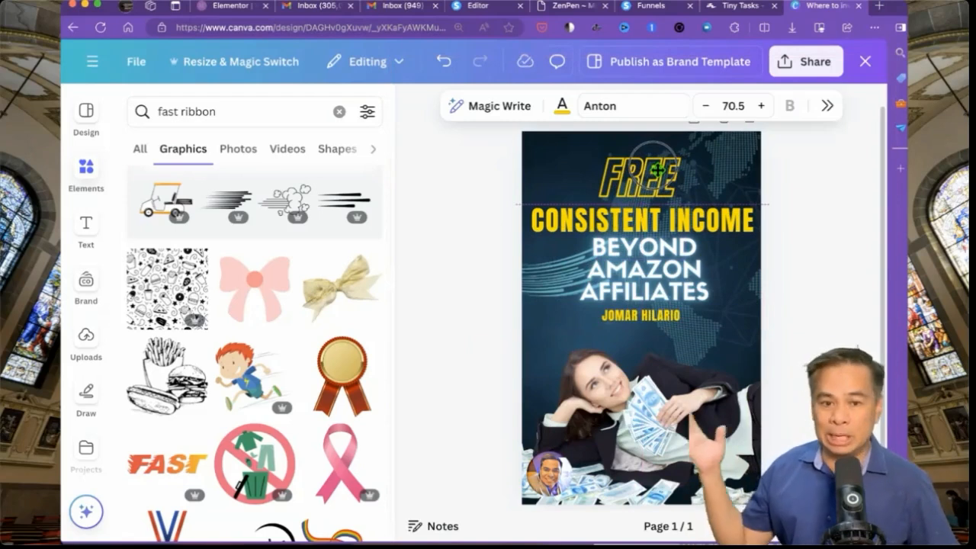
pyautogui.click(657, 170)
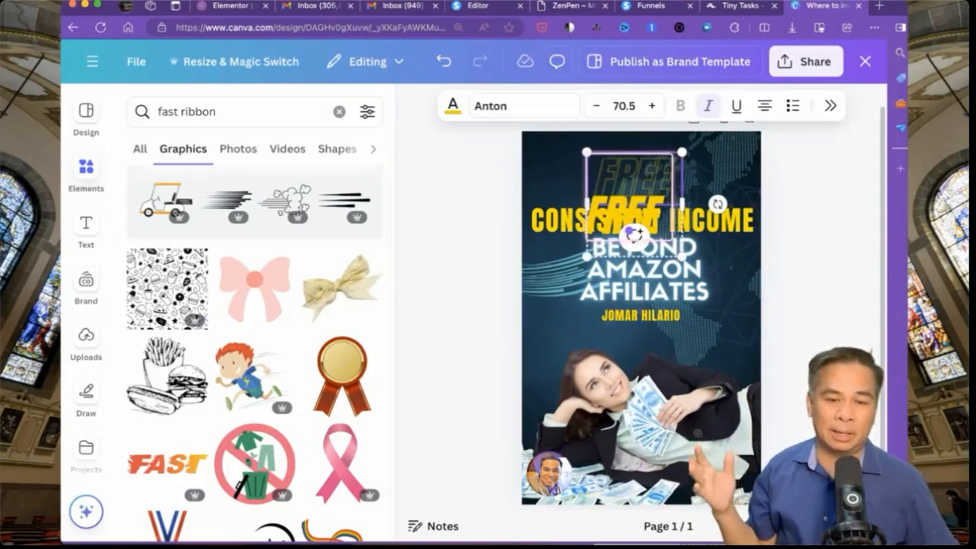
pyautogui.write('EBOOK')
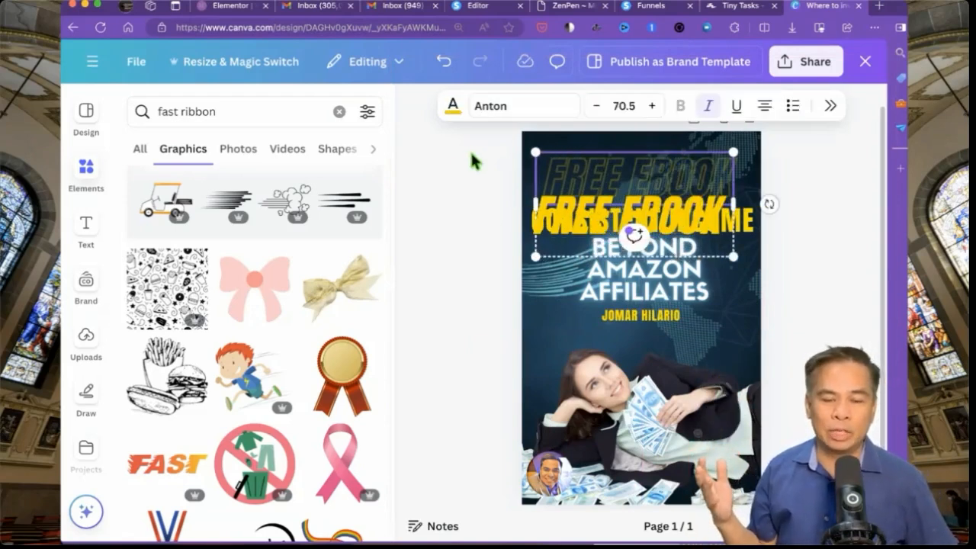
pyautogui.click(457, 162)
pyautogui.moveTo(658, 197); pyautogui.dragTo(661, 175)
pyautogui.click(475, 242)
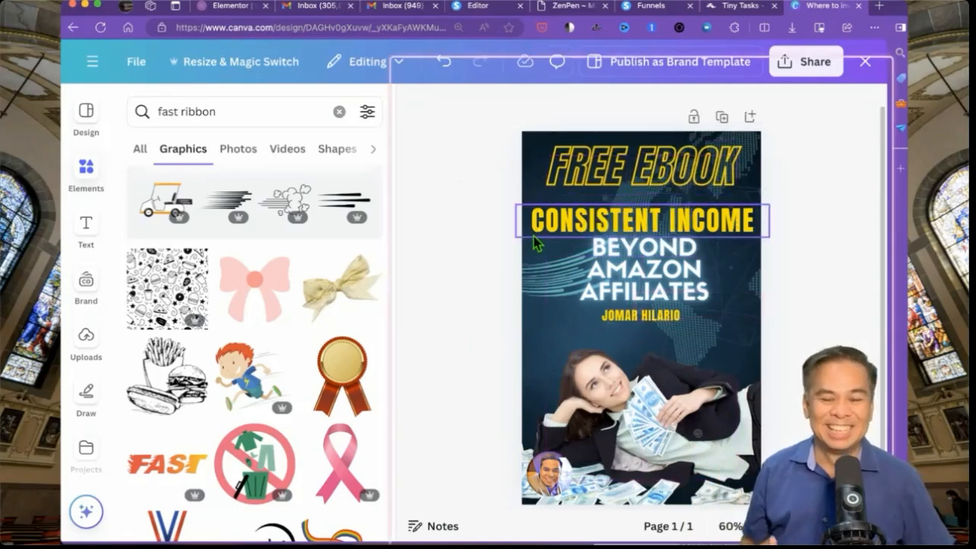
# - Enlarge the CONSISTENT INCOME heading from 43.9 to 47.9, then select the FREE EBOOK title
pyautogui.click(534, 223)
pyautogui.click(536, 227)
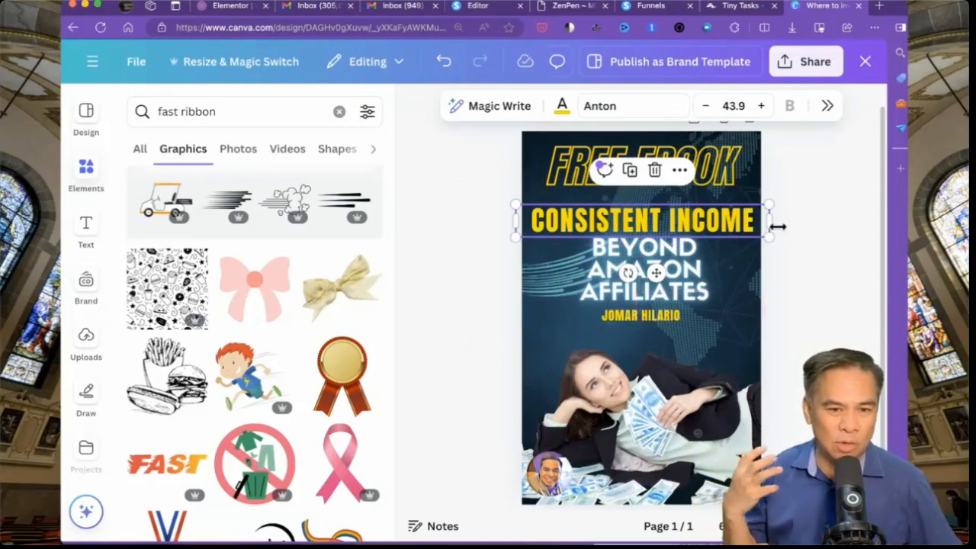
pyautogui.moveTo(772, 202); pyautogui.dragTo(793, 165)
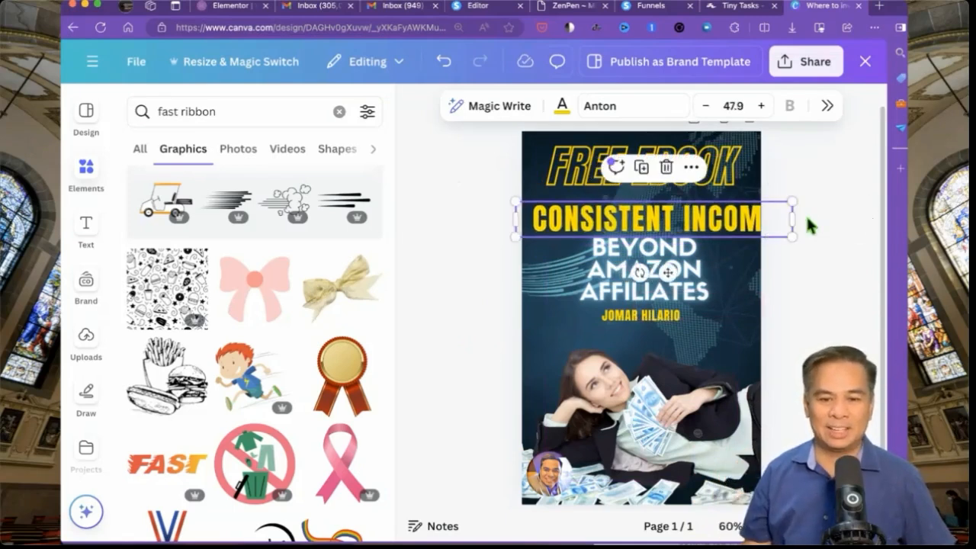
pyautogui.click(552, 335)
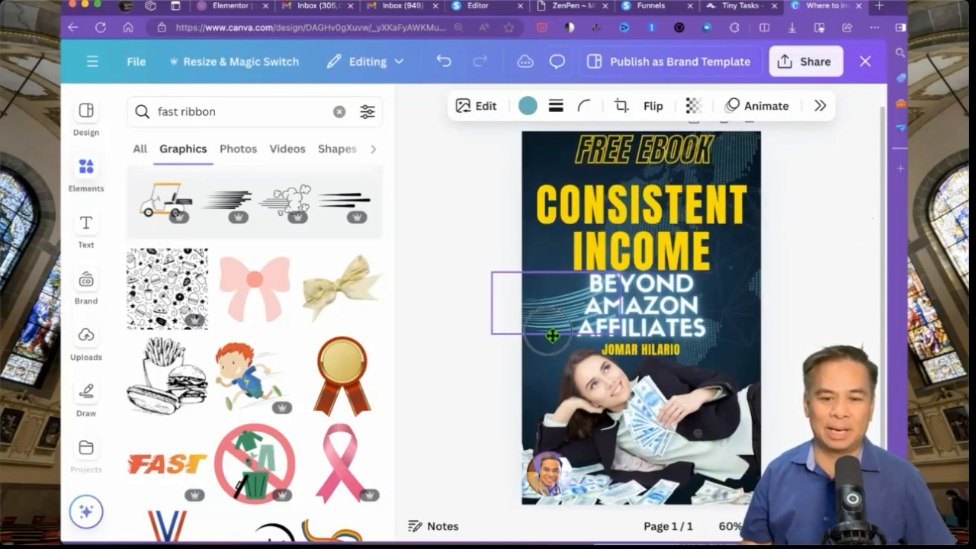
pyautogui.click(449, 250)
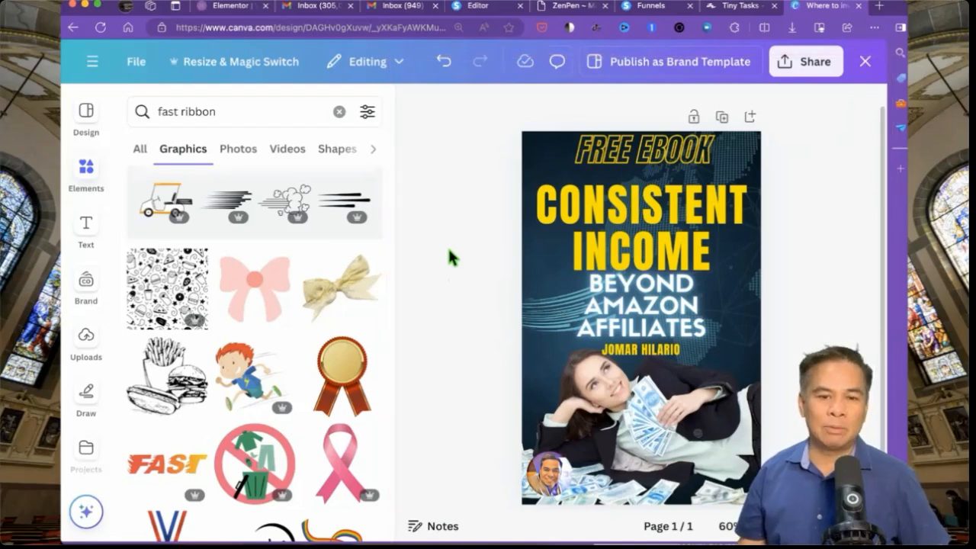
pyautogui.scroll(-1, 448, 246)
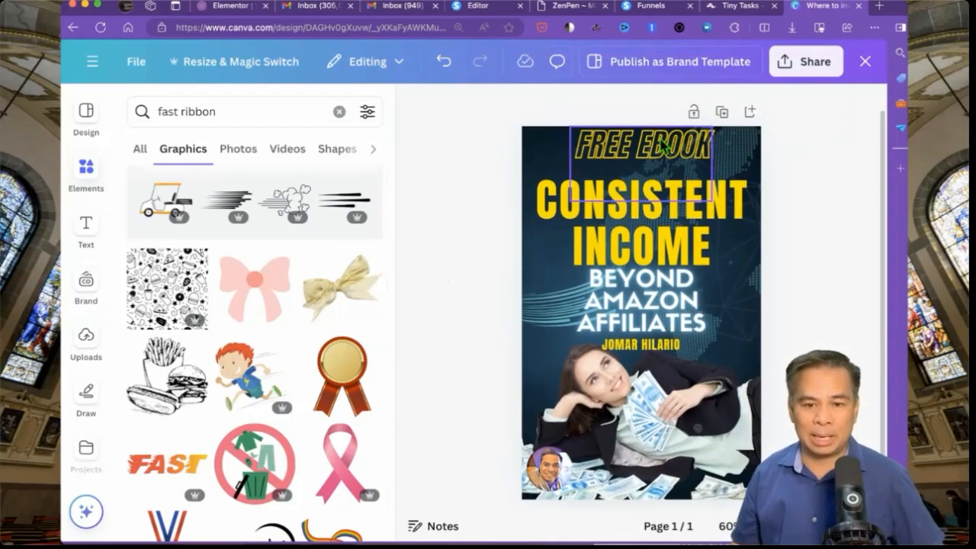
pyautogui.click(662, 146)
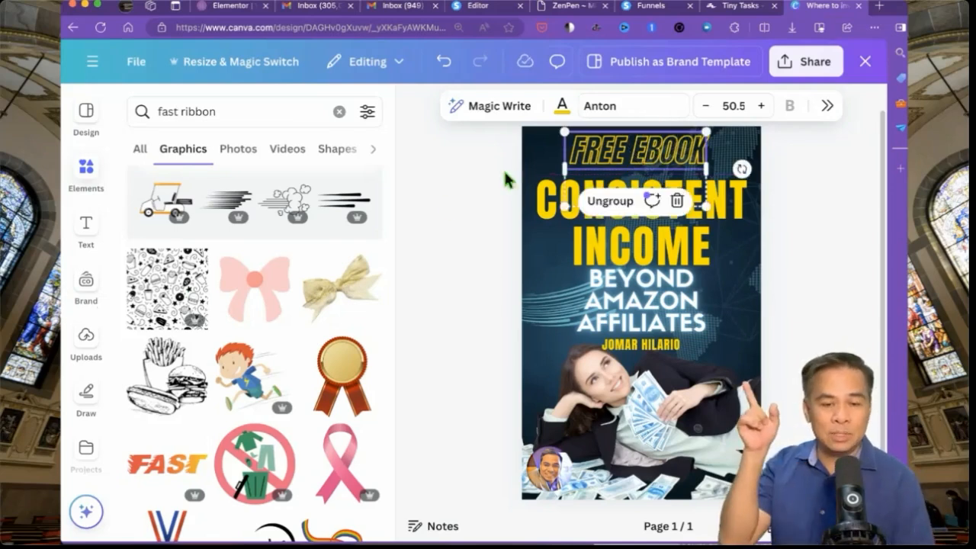
pyautogui.click(443, 201)
pyautogui.scroll(-2, 443, 197)
pyautogui.scroll(2, 443, 197)
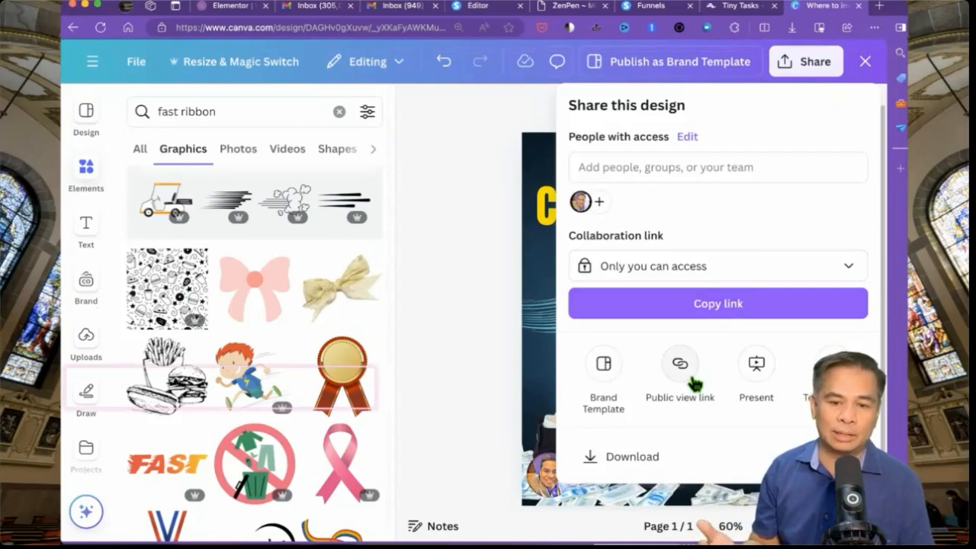
# - Download the cover as a PNG, then open the funnel step's page in the systeme.io editor
pyautogui.scroll(-2, 692, 383)
pyautogui.click(682, 397)
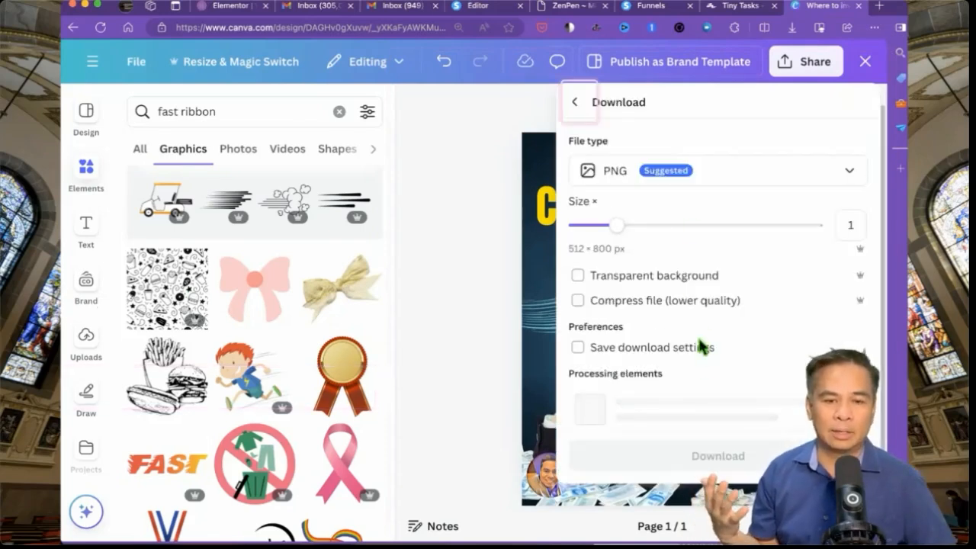
pyautogui.click(689, 389)
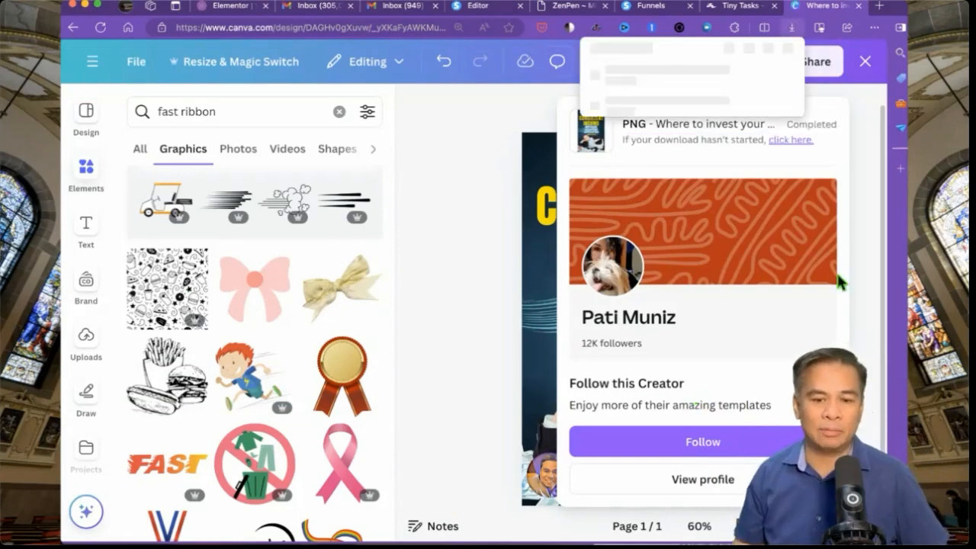
pyautogui.click(665, 9)
pyautogui.click(489, 306)
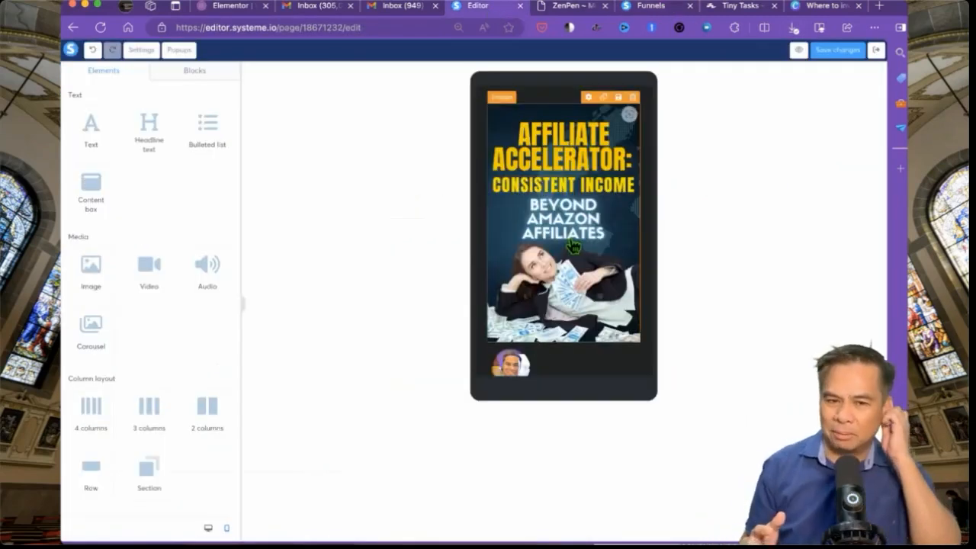
# - In desktop view, start replacing the squeeze page's cover image with an uploaded file
pyautogui.click(208, 530)
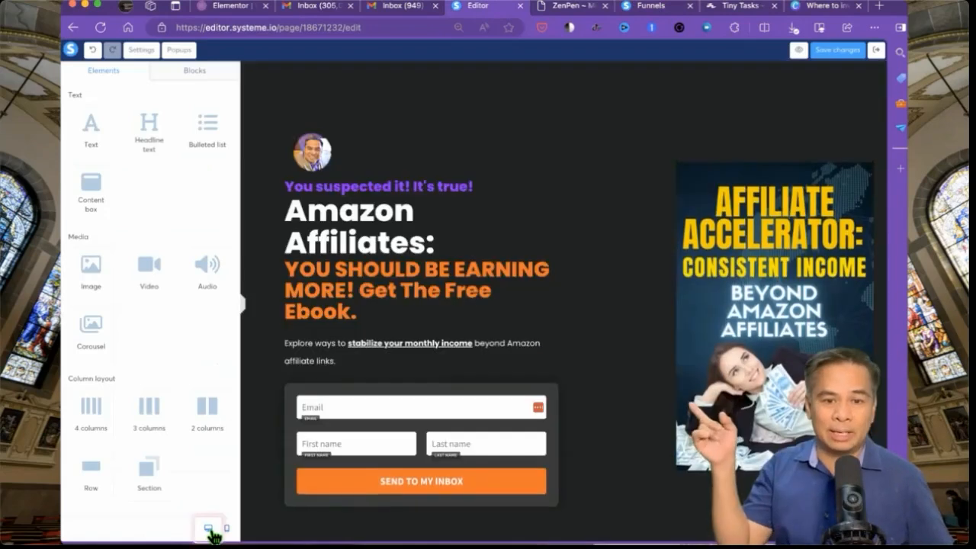
pyautogui.click(708, 273)
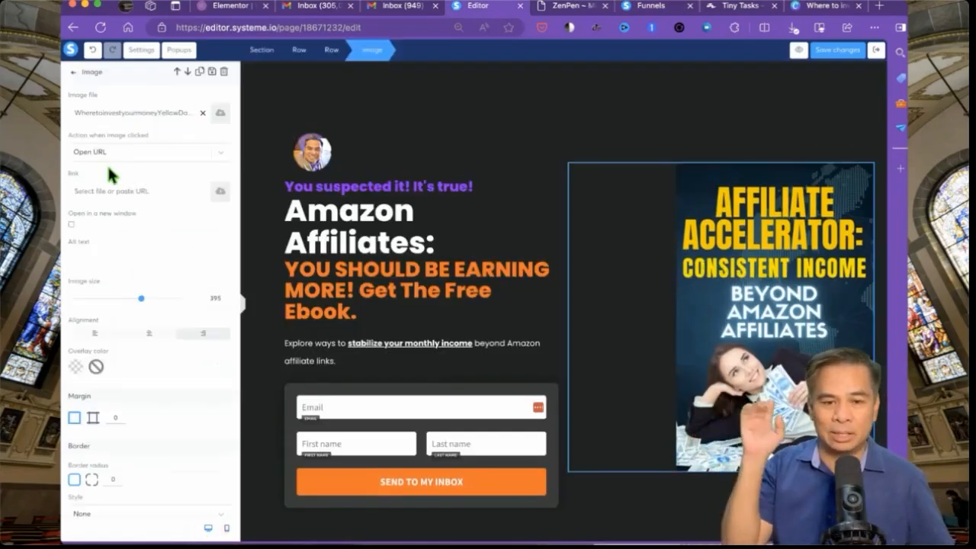
pyautogui.click(220, 113)
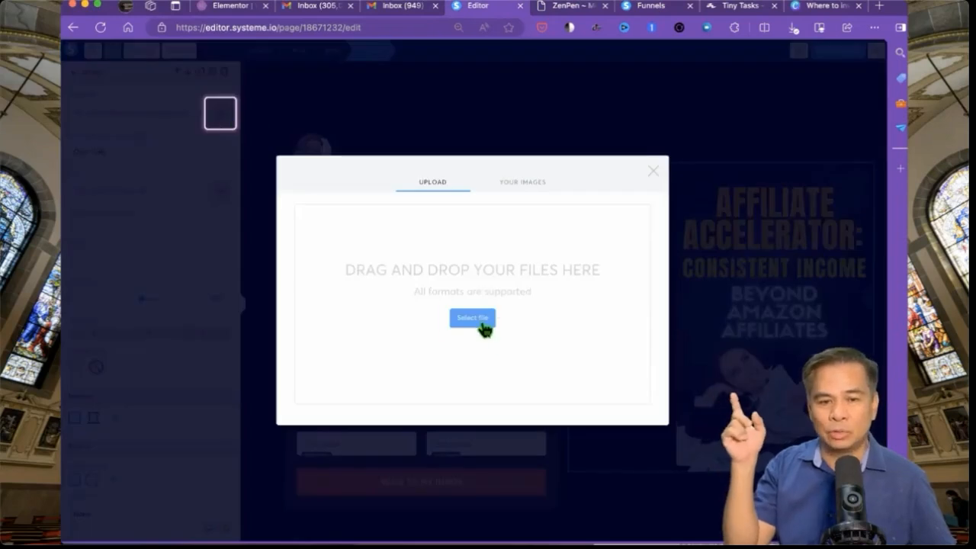
pyautogui.click(473, 318)
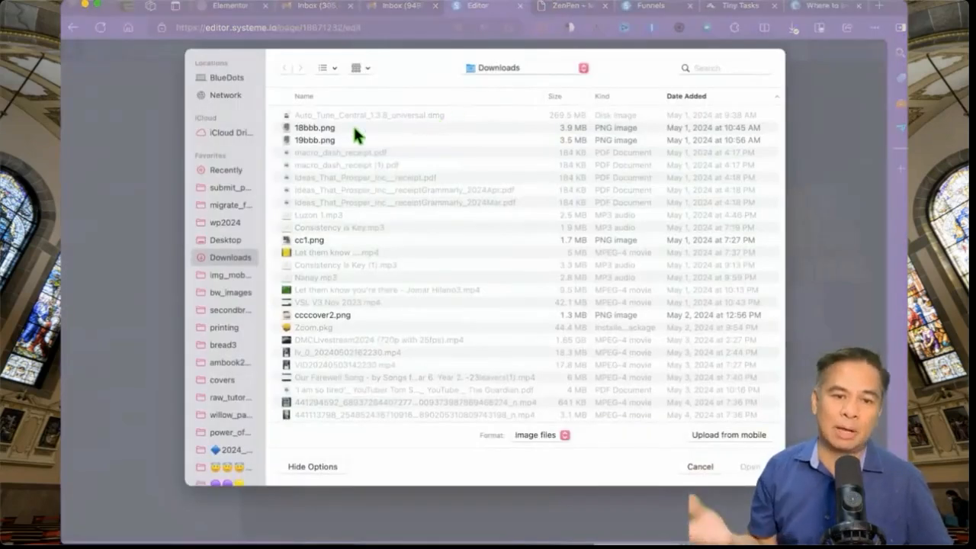
# - Pick the newest FREE EBOOK cover PNG from Downloads and insert it into the image block
pyautogui.click(691, 97)
pyautogui.click(449, 118)
pyautogui.press('space')
pyautogui.press('Down')
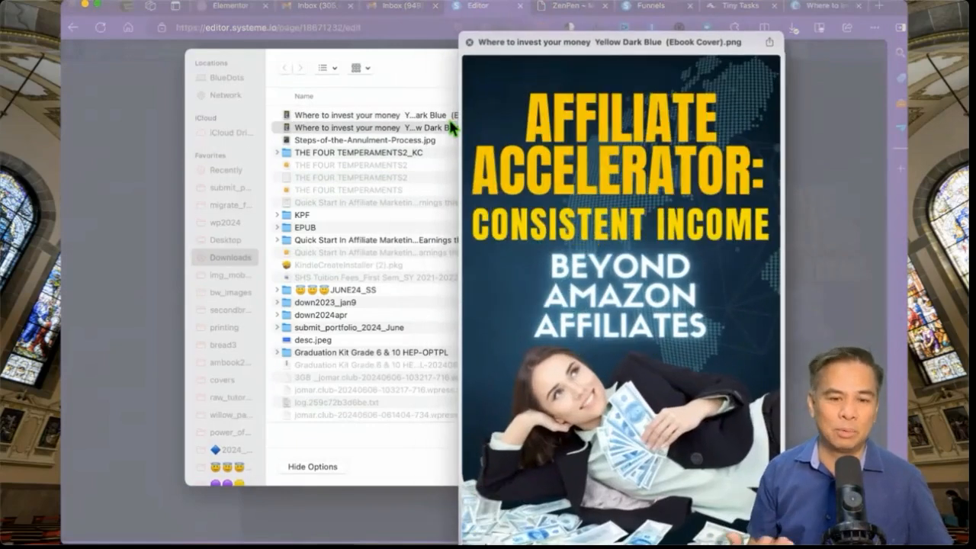
pyautogui.press('Up')
pyautogui.press('Down')
pyautogui.press('Up')
pyautogui.press('Down')
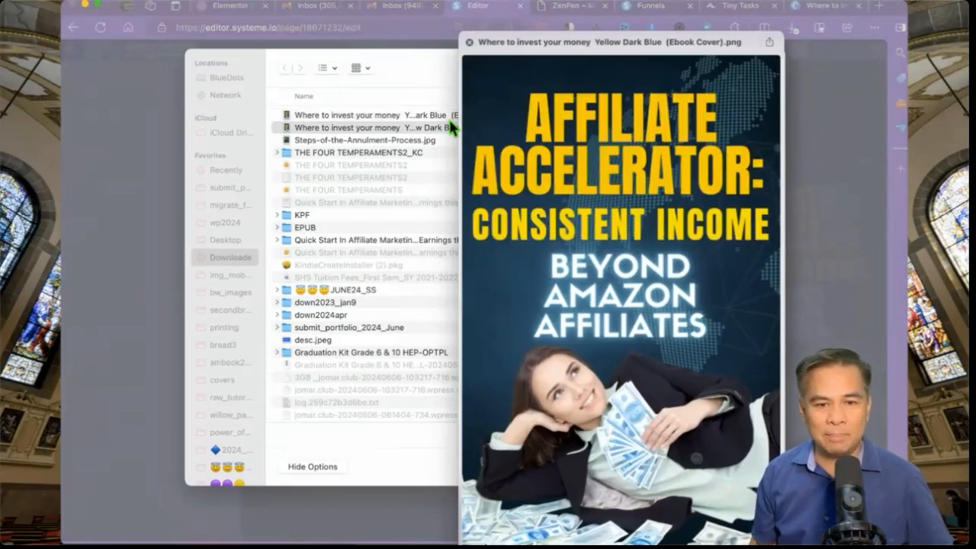
pyautogui.press('Up')
pyautogui.press('space')
pyautogui.press('Return')
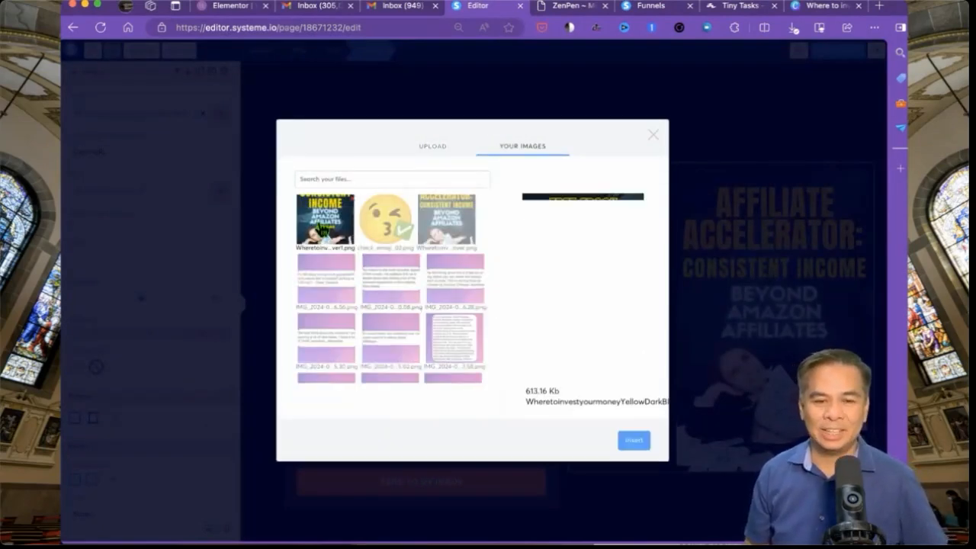
pyautogui.click(633, 440)
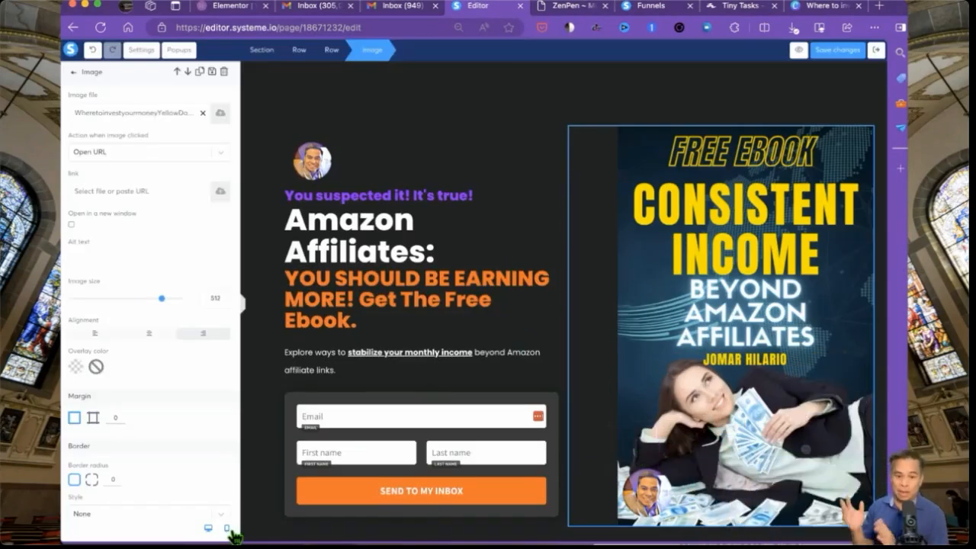
# - Preview the page in mobile layout, checking the avatar logo and headline under the new cover
pyautogui.click(227, 529)
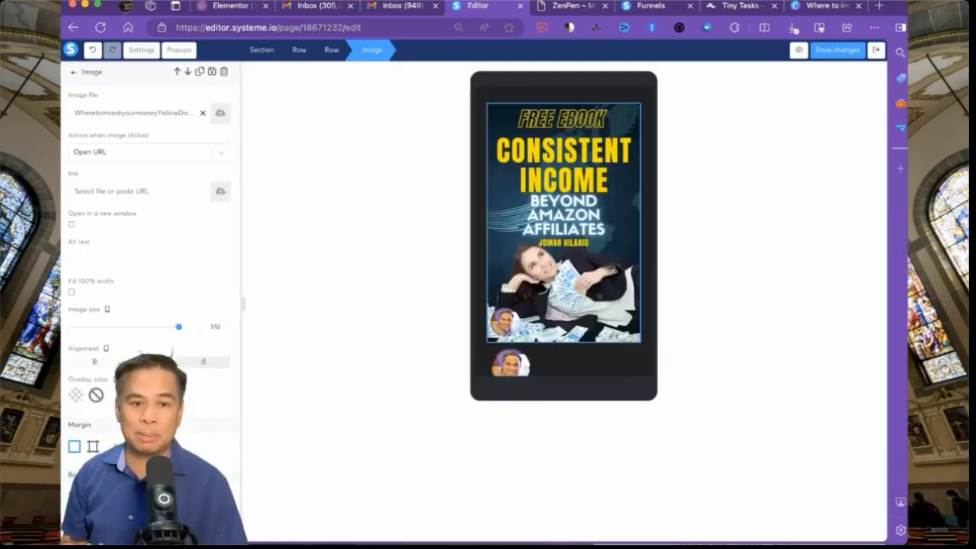
pyautogui.scroll(-5, 587, 229)
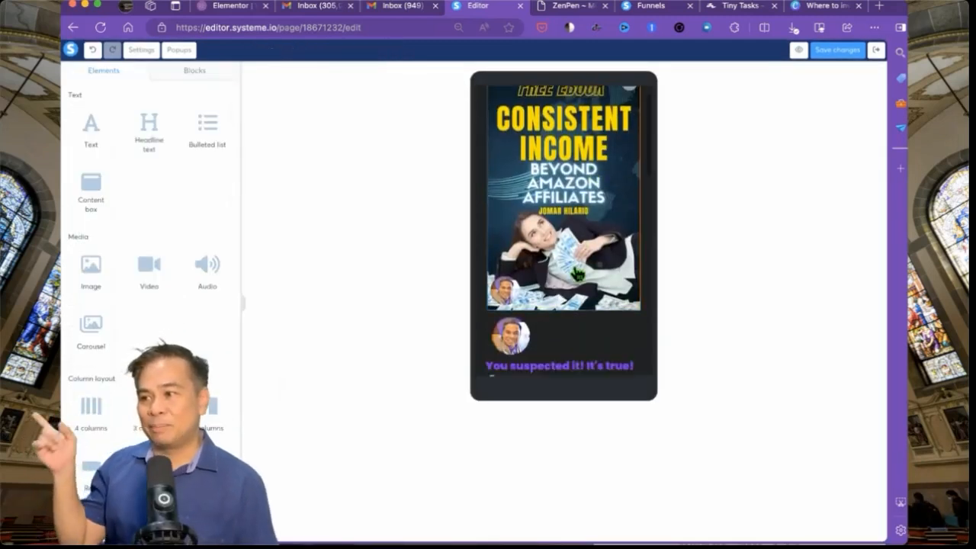
pyautogui.click(509, 169)
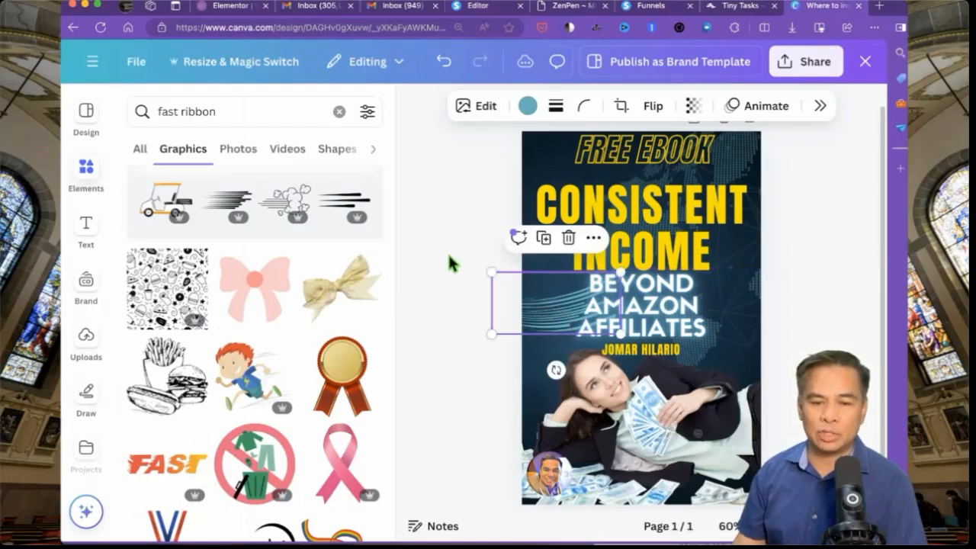
pyautogui.click(448, 251)
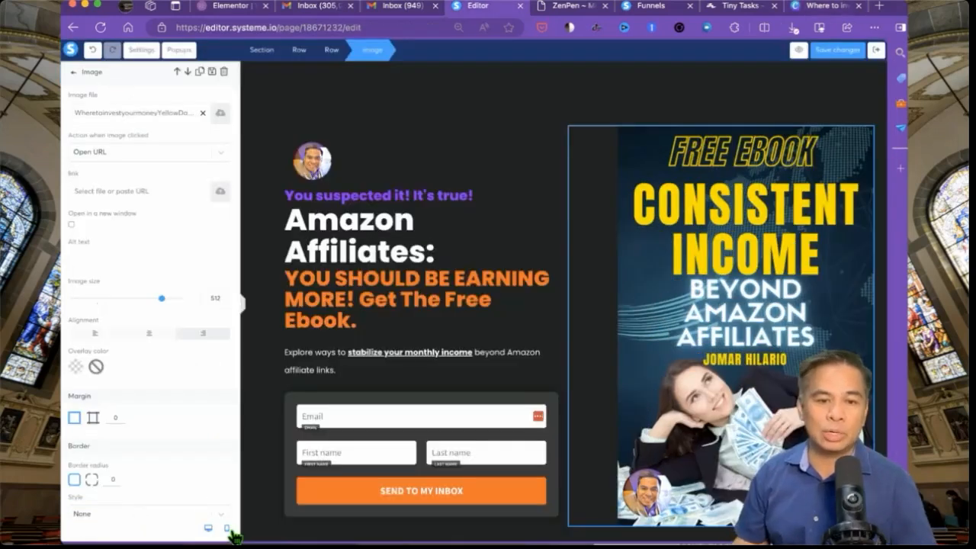
pyautogui.click(226, 528)
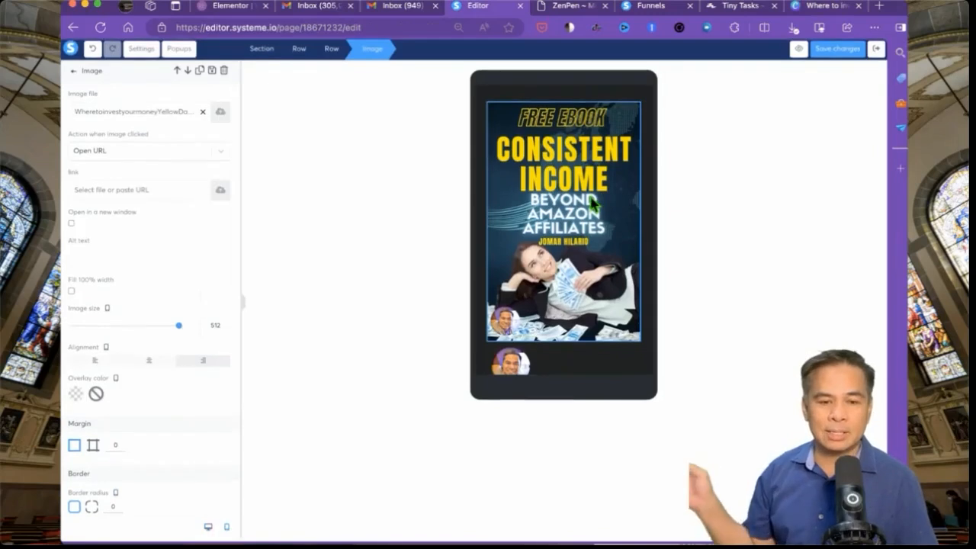
pyautogui.scroll(-1, 578, 275)
pyautogui.scroll(-5, 564, 260)
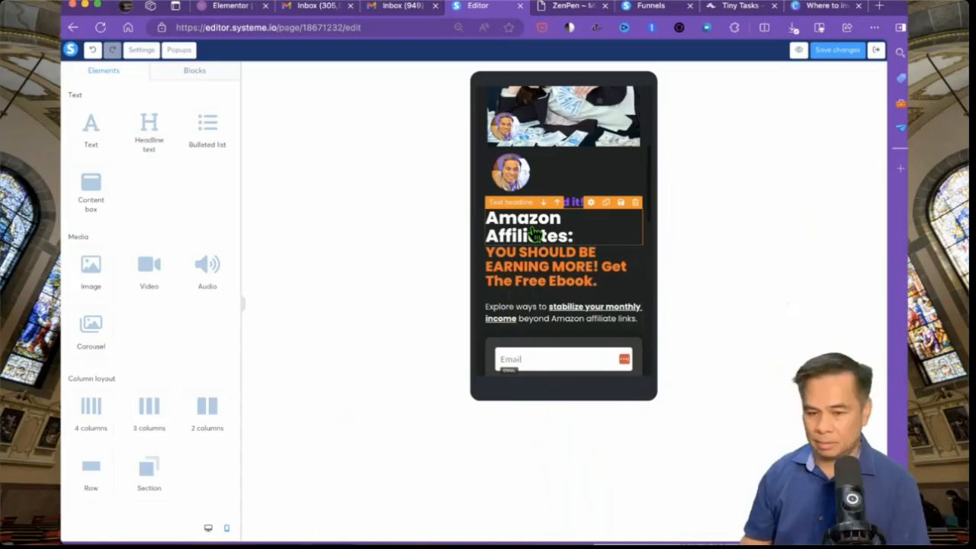
# - Shrink the avatar logo above the headline in the mobile layout
pyautogui.click(510, 173)
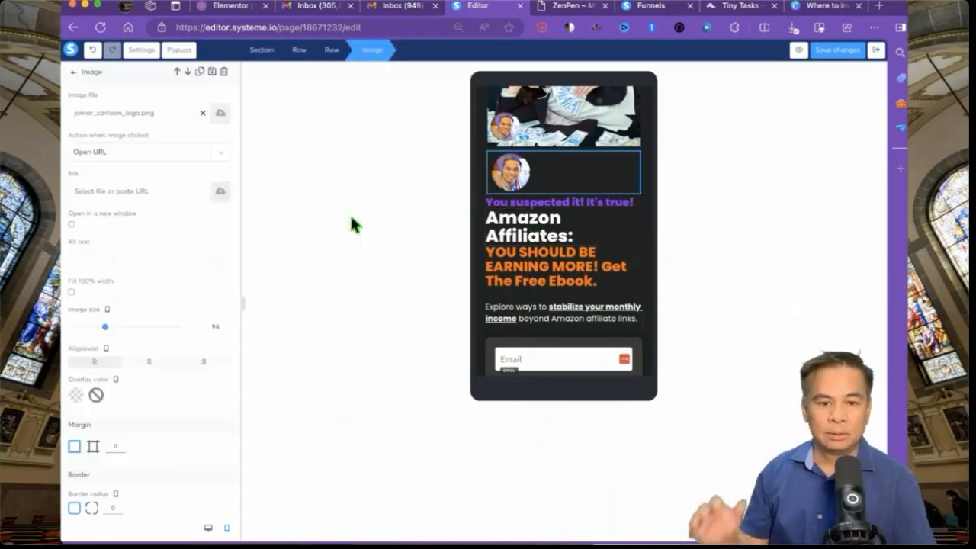
pyautogui.moveTo(113, 334); pyautogui.dragTo(95, 338)
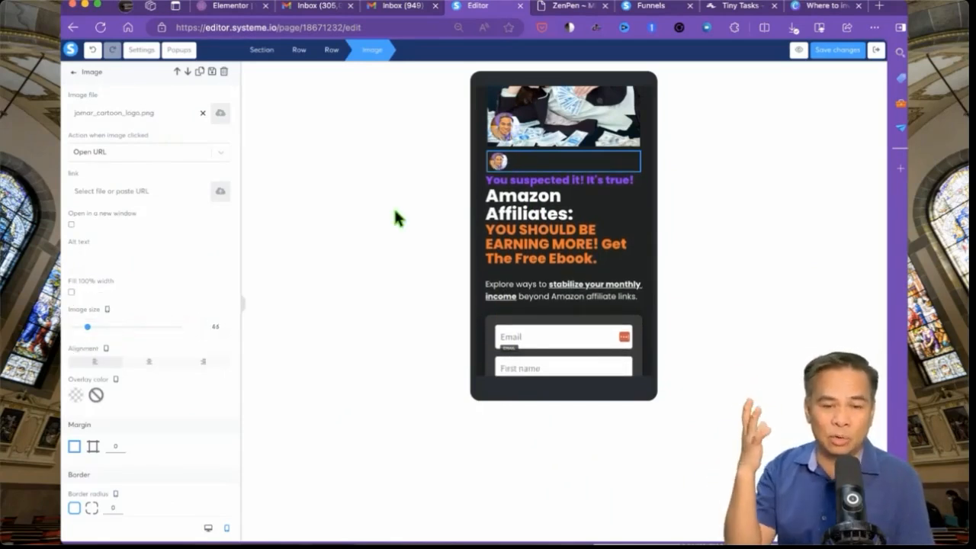
pyautogui.click(603, 199)
pyautogui.scroll(3, 601, 198)
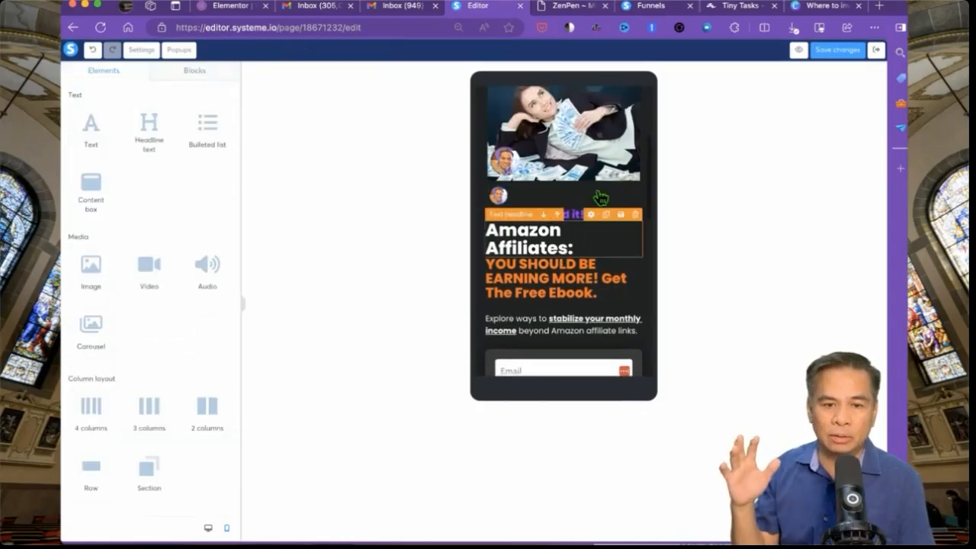
pyautogui.scroll(-10, 603, 198)
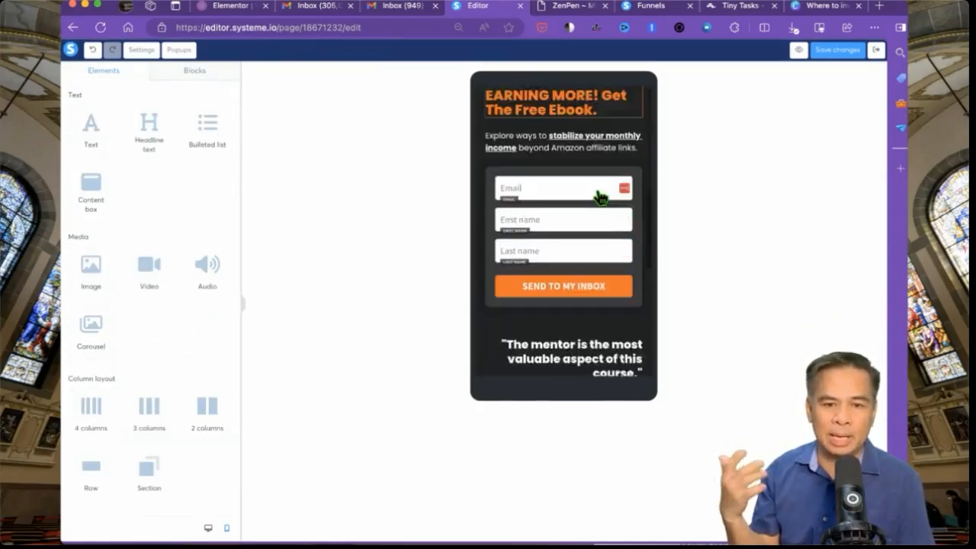
pyautogui.scroll(5, 580, 287)
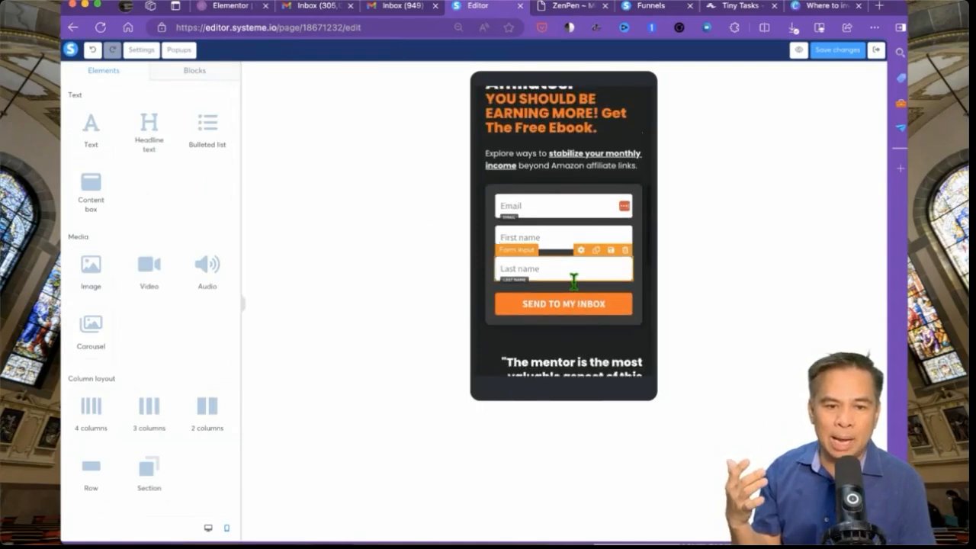
pyautogui.scroll(-2, 580, 287)
pyautogui.scroll(1, 580, 286)
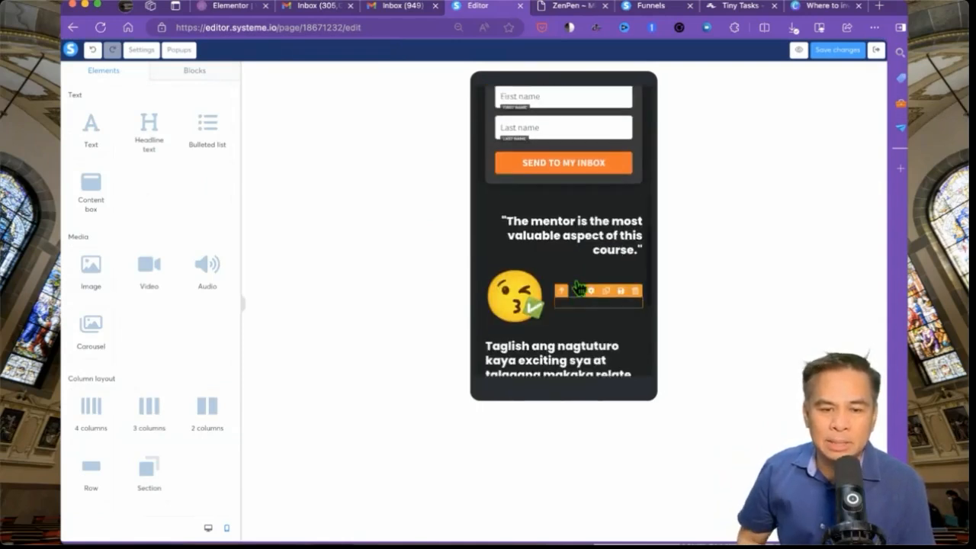
# - Change 'course' to 'offer' in the testimonial quote, then bring up the real testimonials page
pyautogui.doubleClick(611, 255)
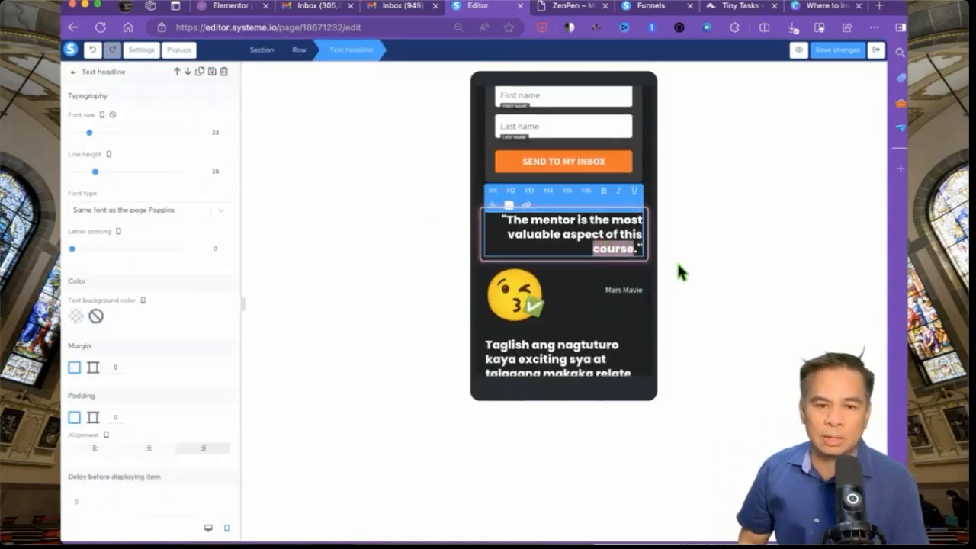
pyautogui.write('offe')
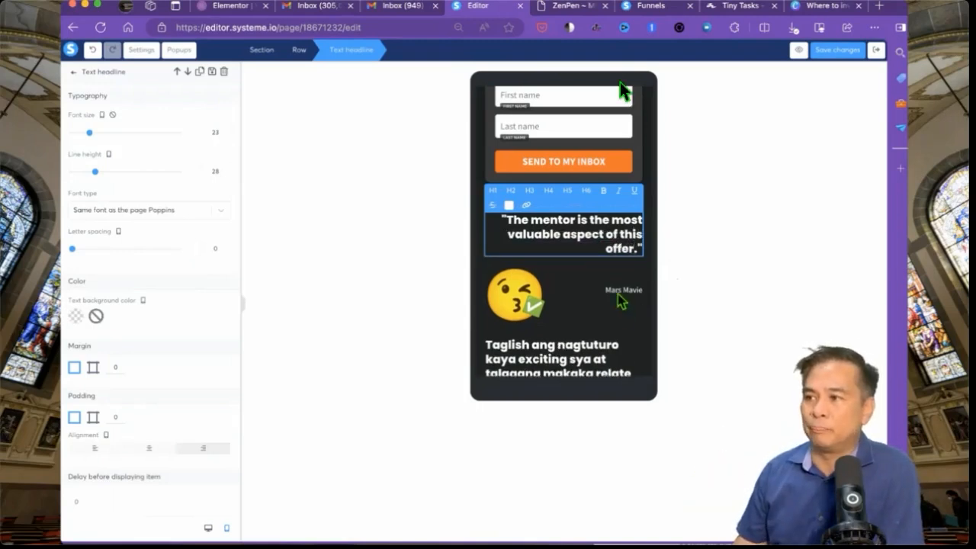
pyautogui.click(582, 285)
pyautogui.scroll(-4, 580, 286)
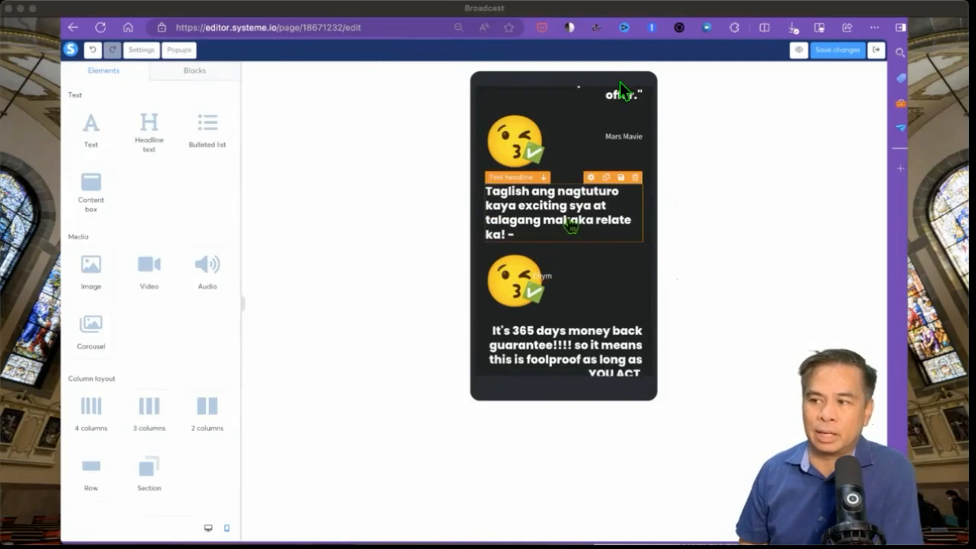
pyautogui.scroll(-3, 568, 297)
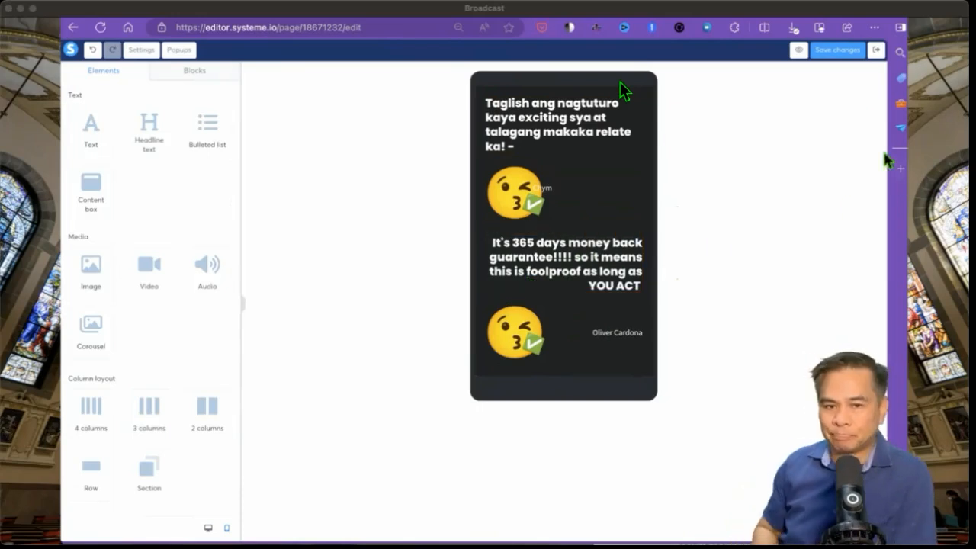
pyautogui.click(842, 18)
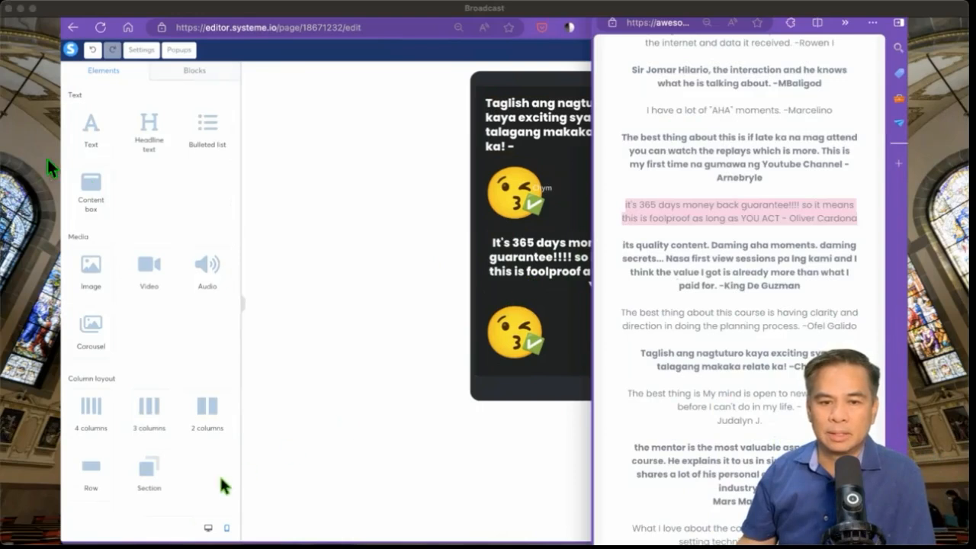
# - Return to desktop layout and select the 'My mind is open' testimonial on the testimonials page
pyautogui.click(208, 528)
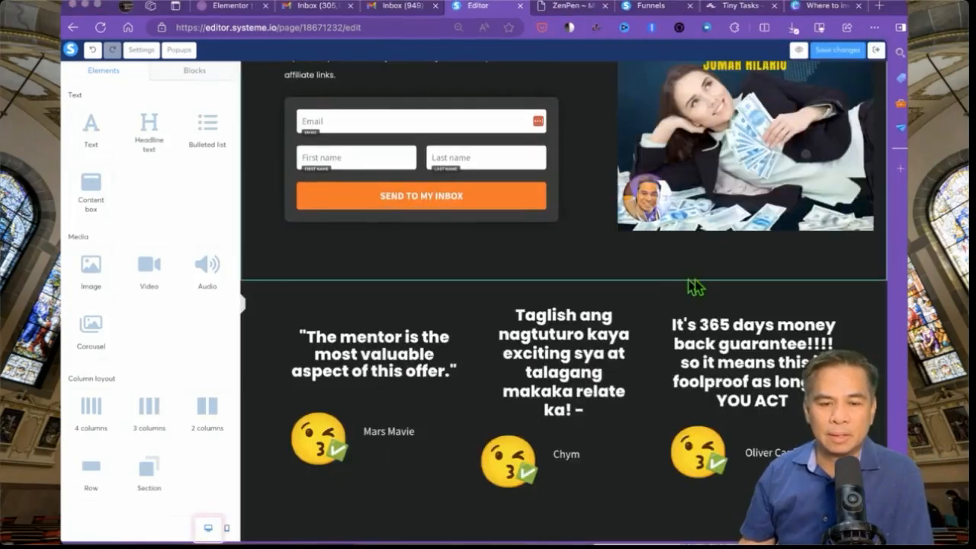
pyautogui.click(709, 544)
pyautogui.scroll(1, 776, 385)
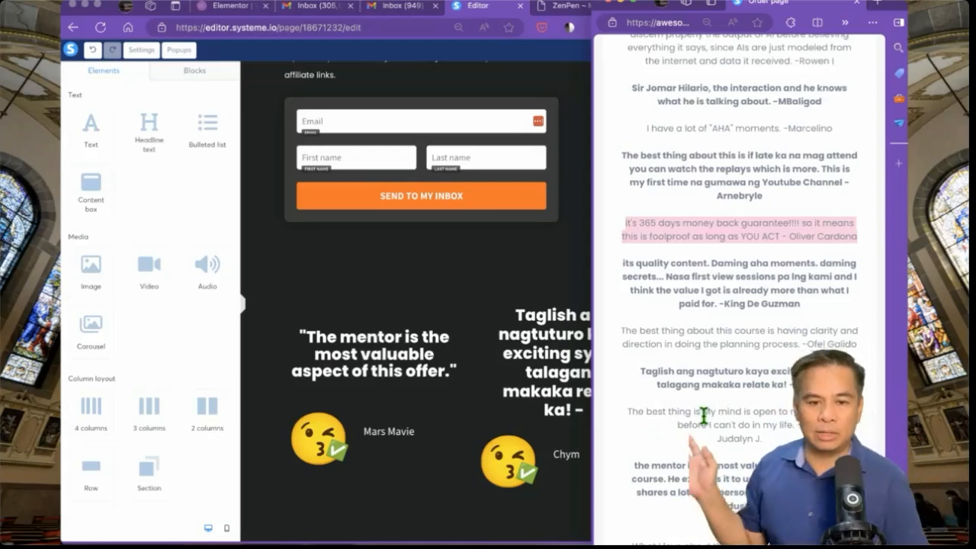
pyautogui.moveTo(702, 412); pyautogui.dragTo(801, 425)
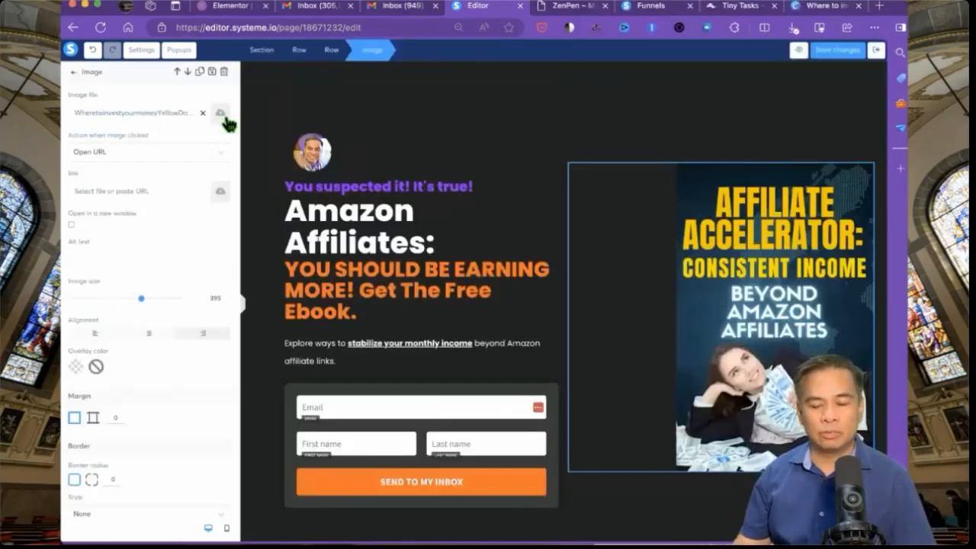
# - Replace the cover image with the newer ebook cover file
pyautogui.click(225, 119)
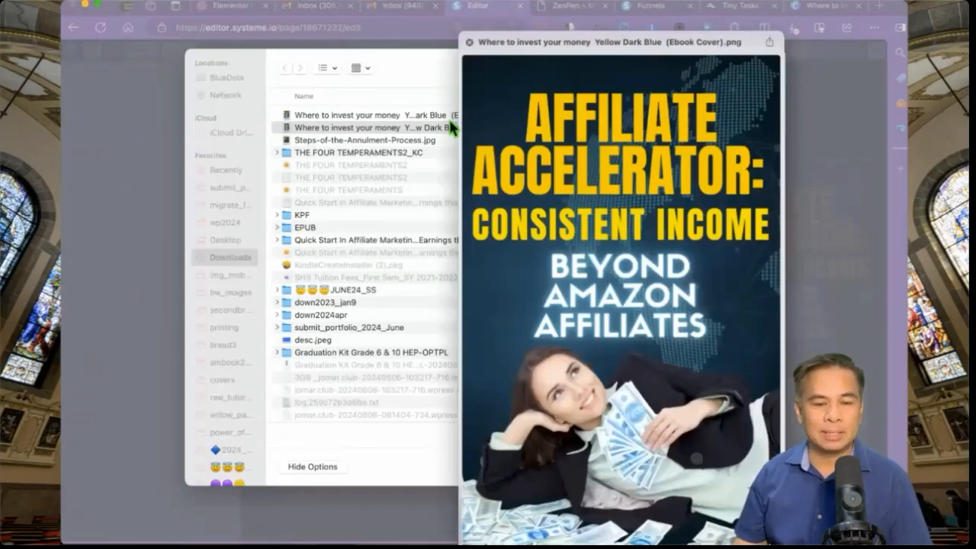
pyautogui.press('Up')
pyautogui.press('Return')
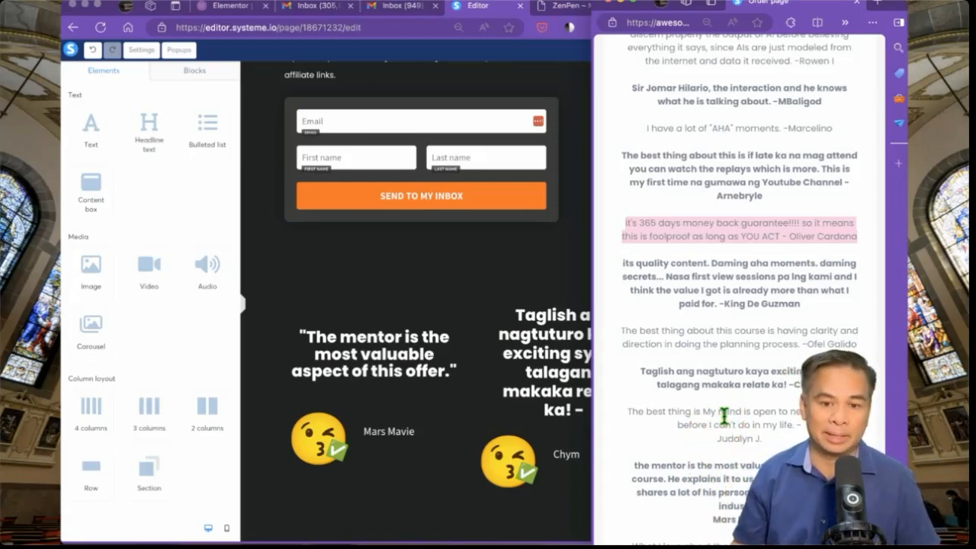
# - Paste the open-mind testimonial over the 365-days headline and reword 'is' to 'has been'
pyautogui.moveTo(701, 412); pyautogui.dragTo(737, 439)
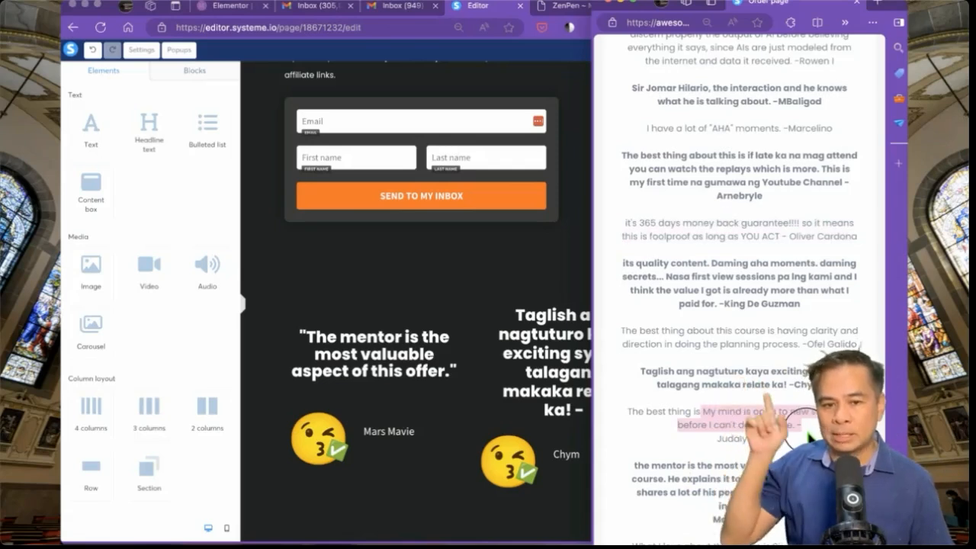
pyautogui.click(522, 396)
pyautogui.click(747, 334)
pyautogui.press('super+a')
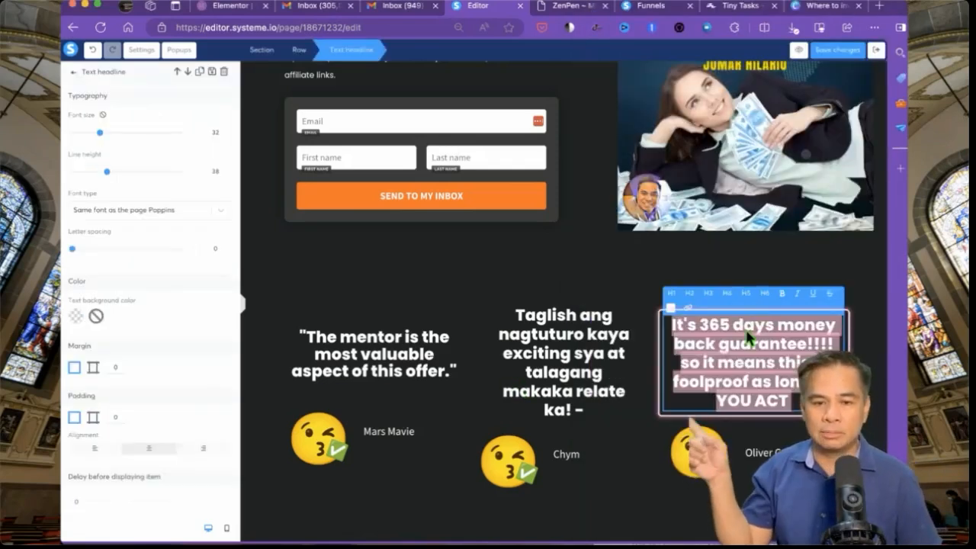
pyautogui.write("My mind is open to new stuff that before I can't do in my life. -  Judalyn J.")
pyautogui.doubleClick(760, 325)
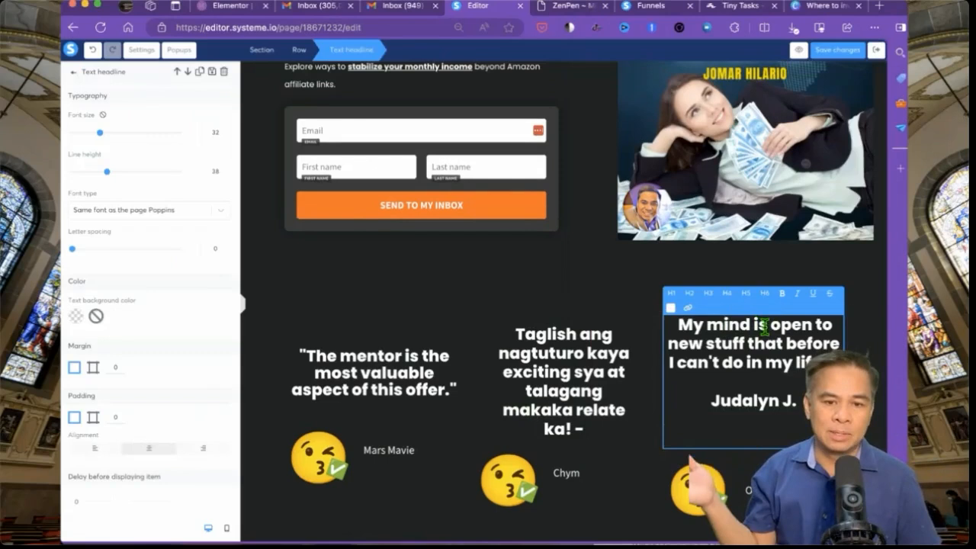
pyautogui.write('has been')
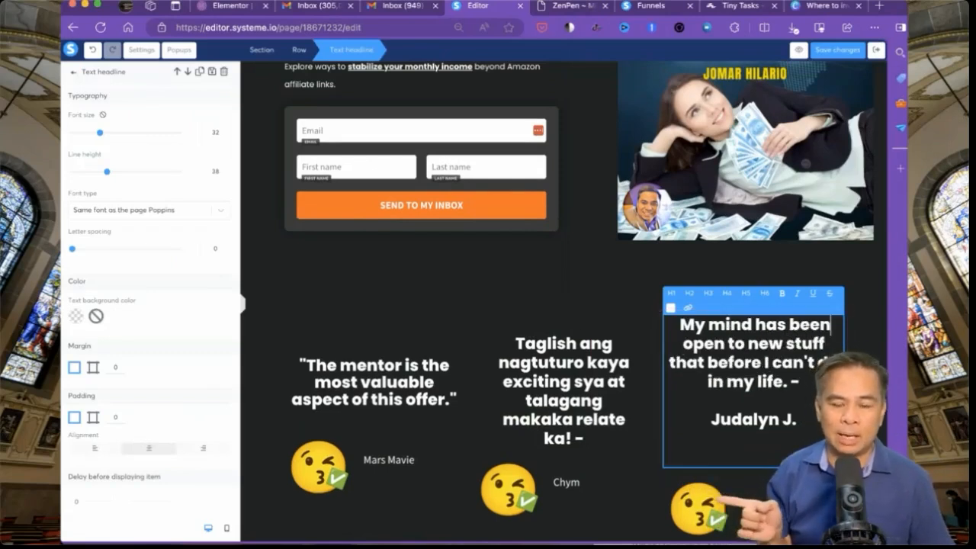
pyautogui.click(724, 343)
pyautogui.write('ed')
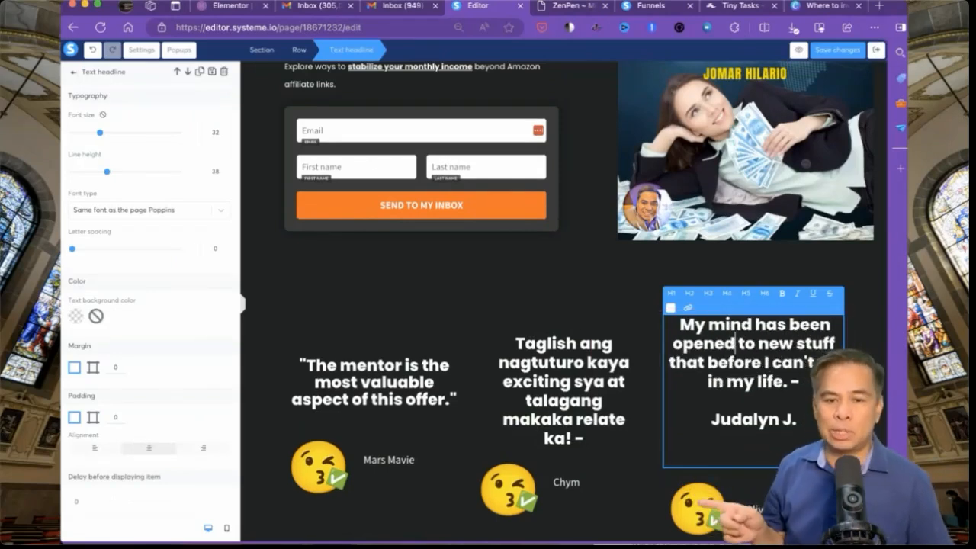
# - Move the real author's name from the quote into the name text and save the page
pyautogui.tripleClick(755, 419)
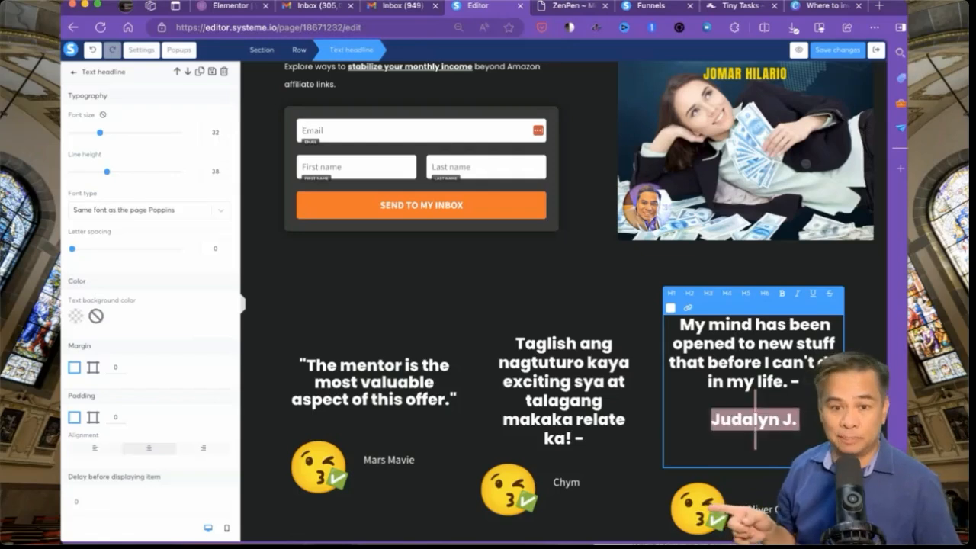
pyautogui.press('Escape')
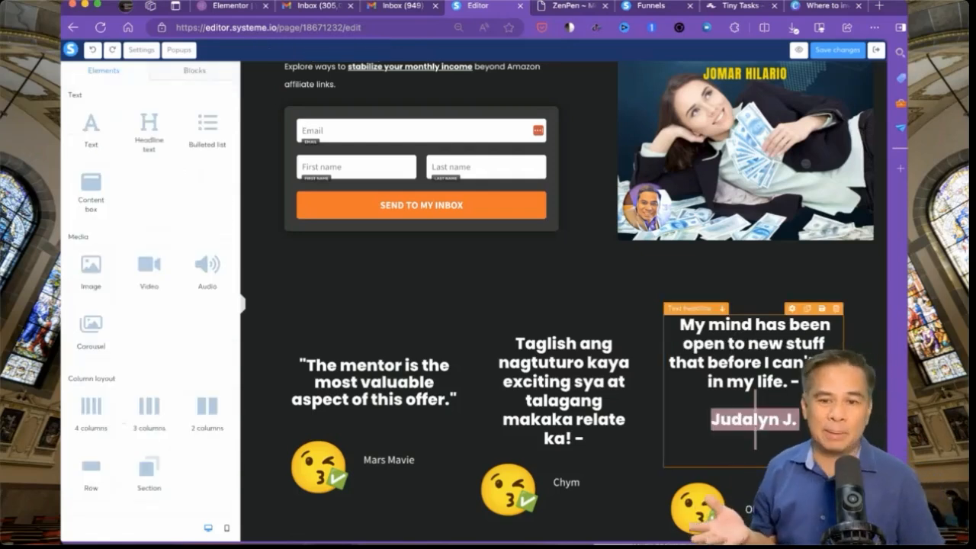
pyautogui.press('super+x')
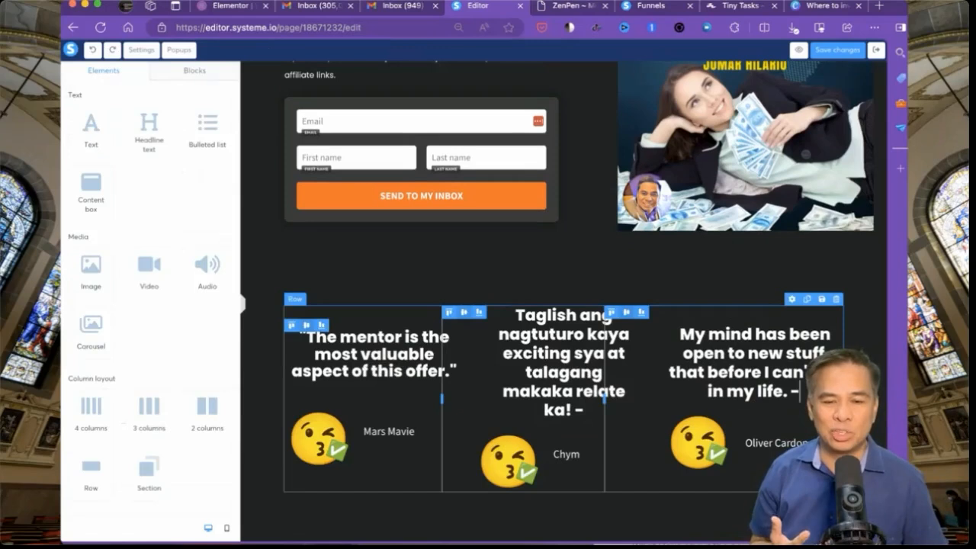
pyautogui.tripleClick(780, 444)
pyautogui.press('super+v')
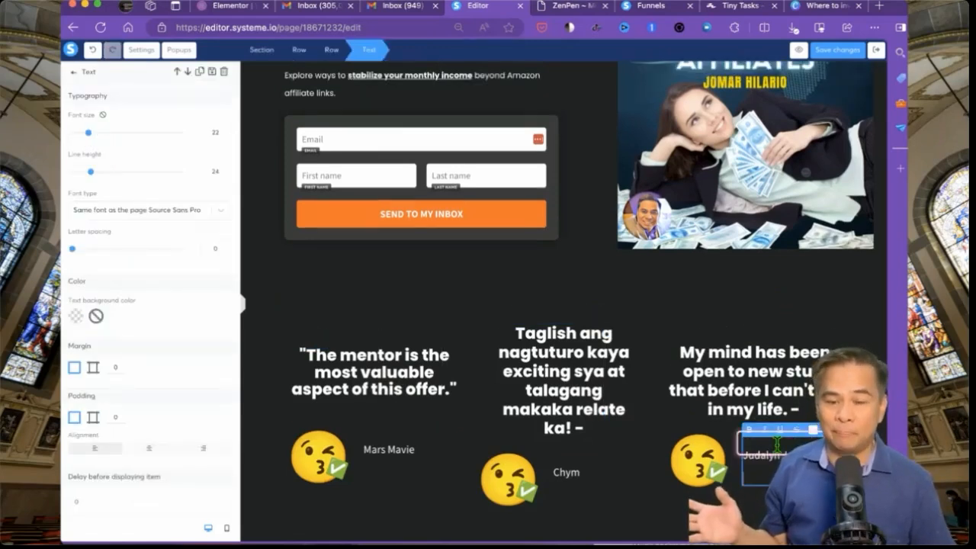
pyautogui.press('BackSpace')
pyautogui.press('BackSpace')
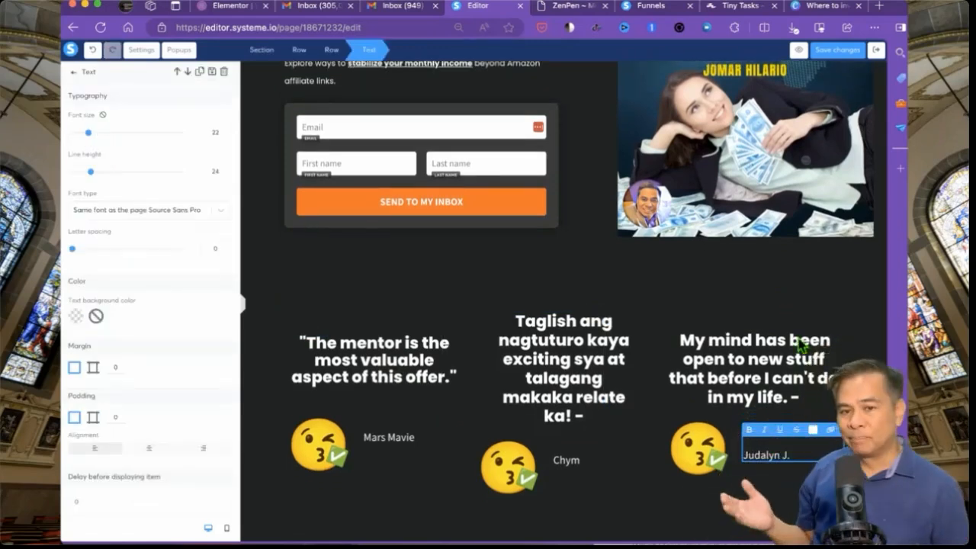
pyautogui.click(794, 288)
pyautogui.click(839, 51)
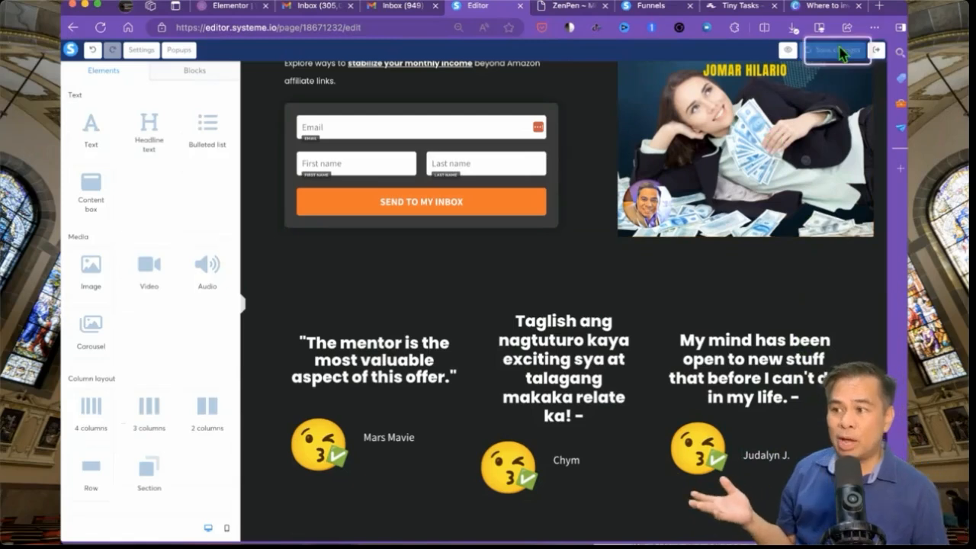
# - In mobile layout, right-align the second testimonial's author name
pyautogui.click(226, 527)
pyautogui.scroll(-5, 570, 354)
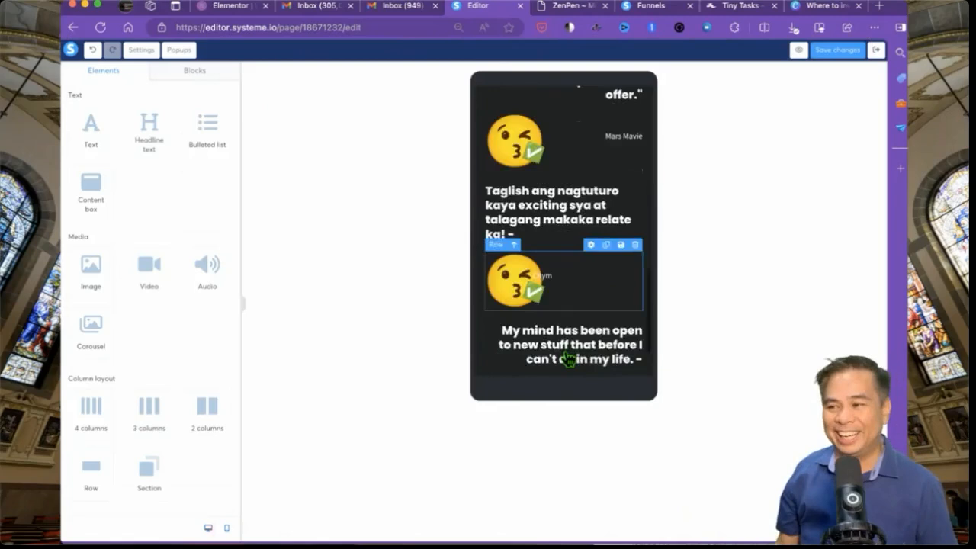
pyautogui.scroll(-3, 568, 359)
pyautogui.scroll(2, 569, 354)
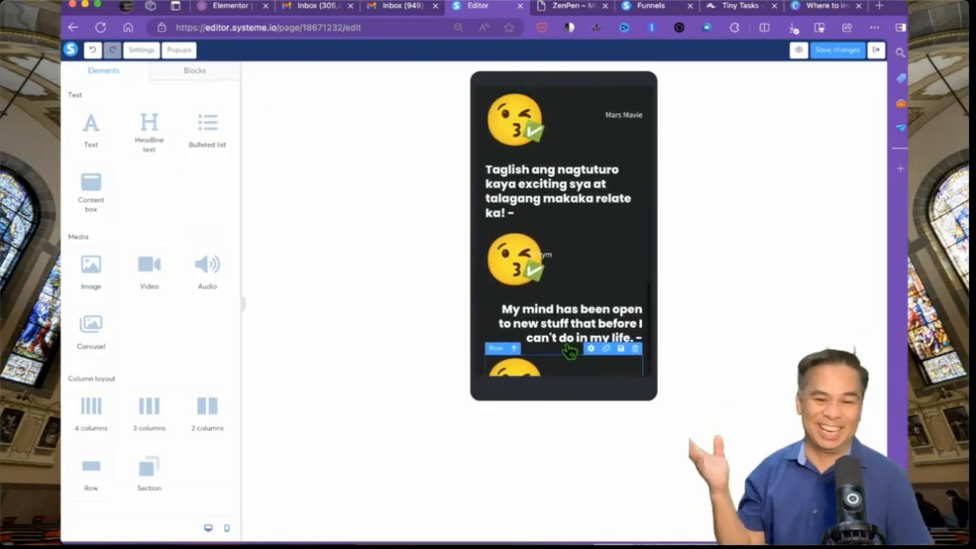
pyautogui.click(574, 264)
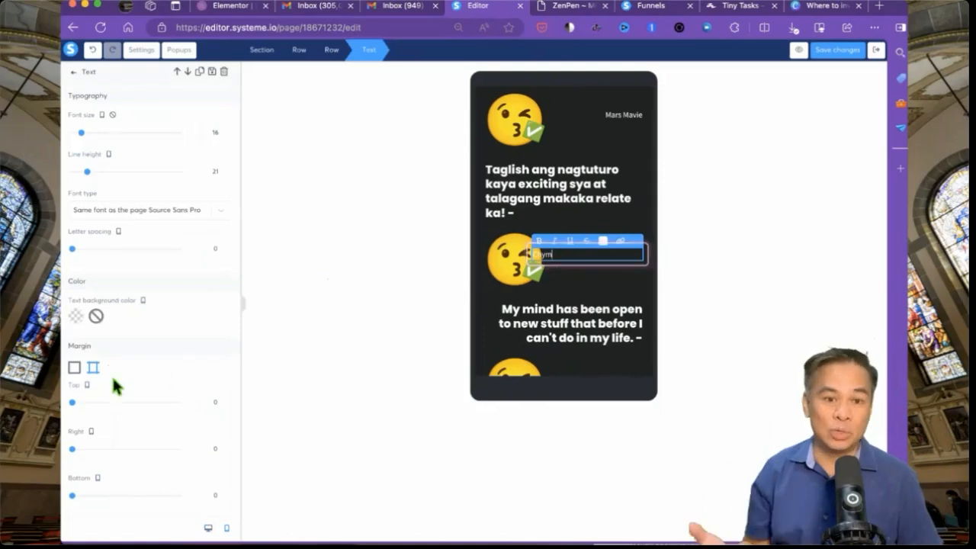
pyautogui.scroll(-5, 110, 373)
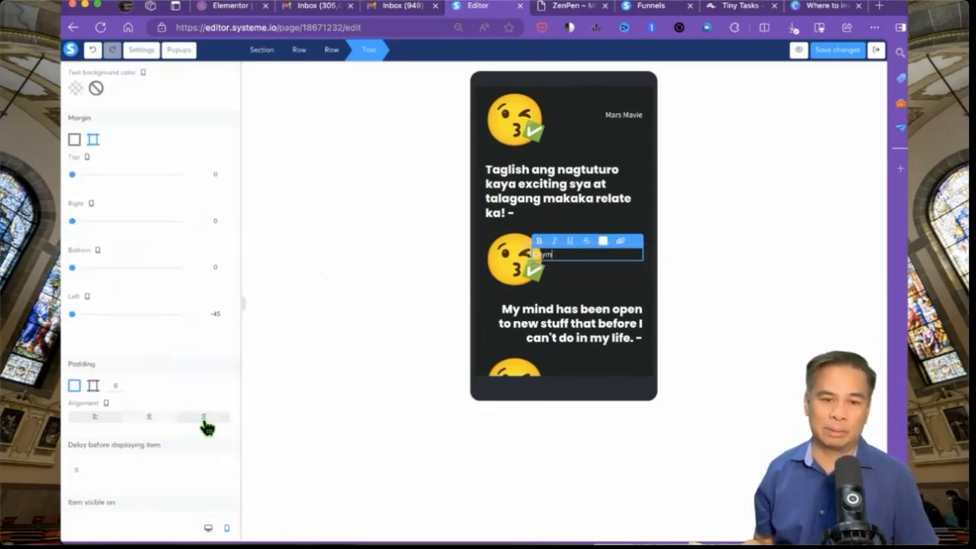
pyautogui.click(204, 417)
pyautogui.click(608, 309)
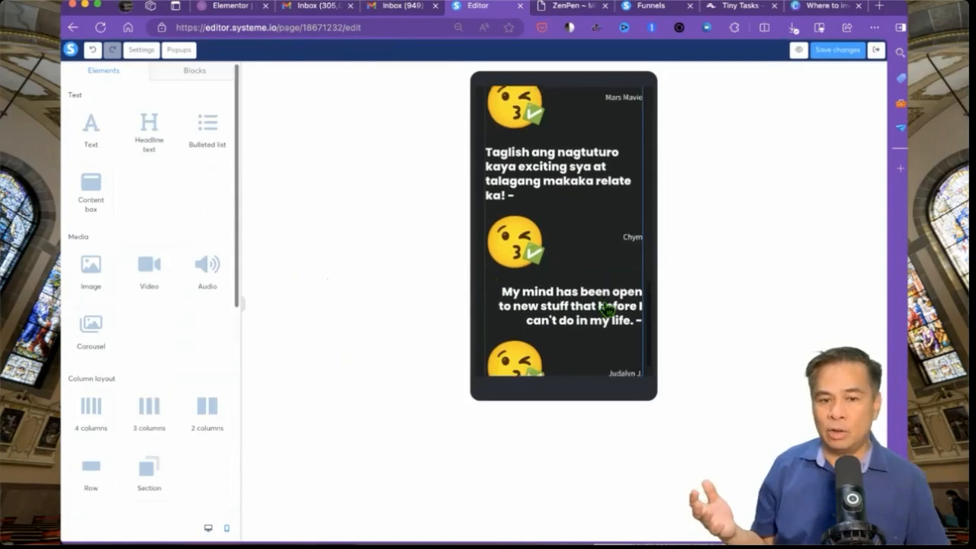
pyautogui.scroll(-1, 607, 309)
# - Check the third testimonial headline's mobile settings, then return to desktop layout
pyautogui.click(579, 260)
pyautogui.scroll(5, 579, 257)
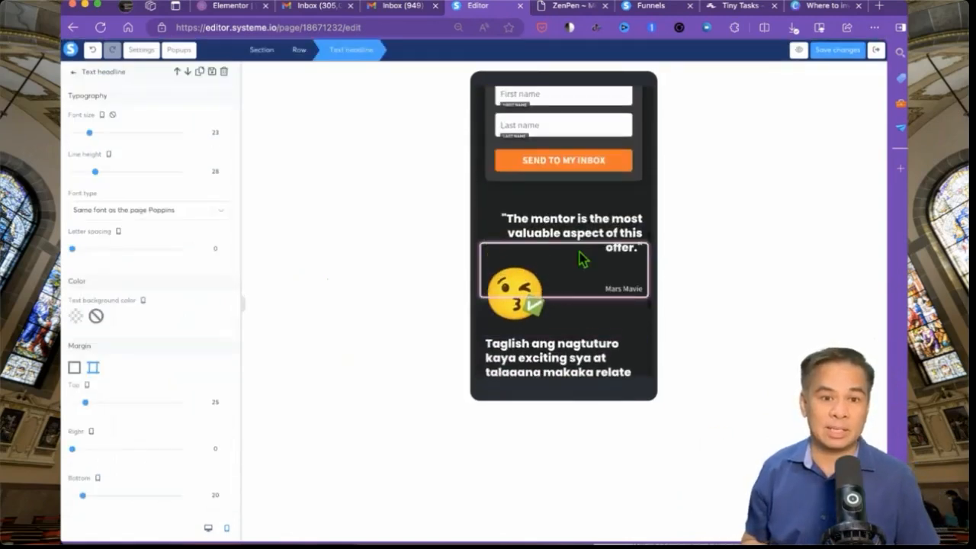
pyautogui.click(208, 528)
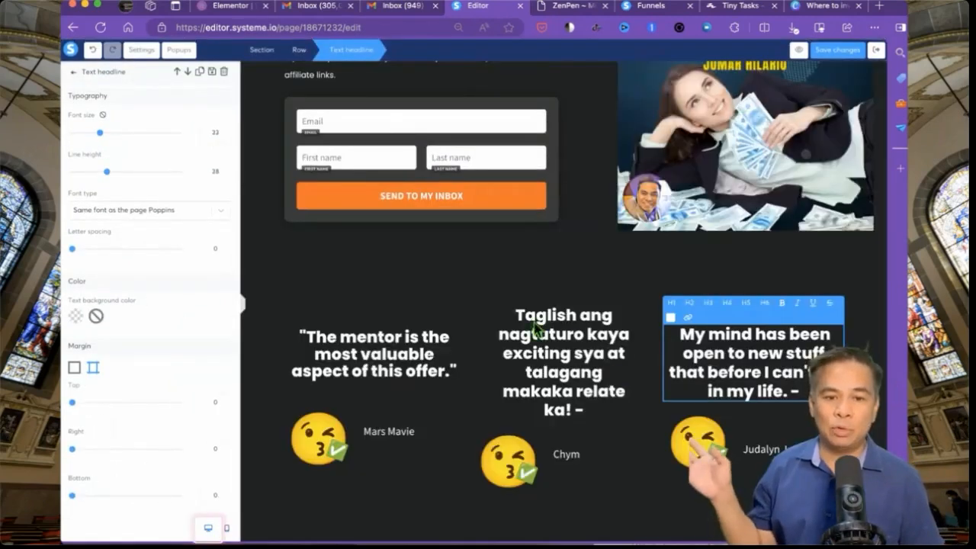
pyautogui.click(585, 257)
pyautogui.scroll(4, 586, 256)
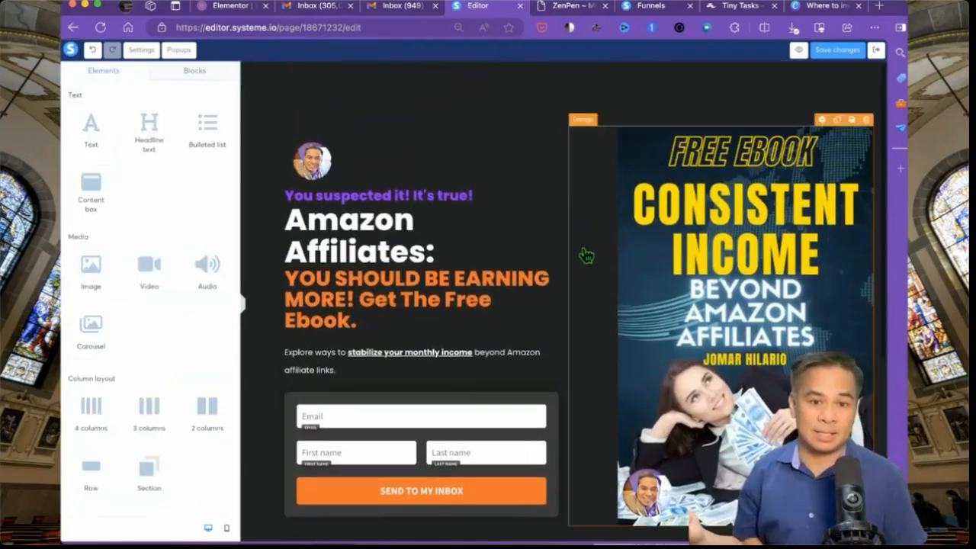
# - Save the opt-in page with its new ebook cover and testimonials using Save changes
pyautogui.click(836, 49)
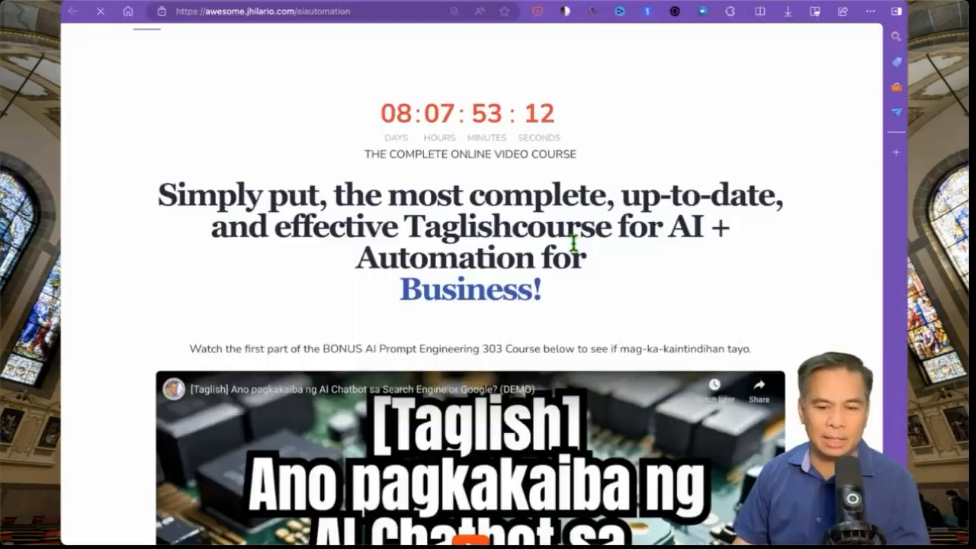
# - Open the ai_order checkout page from the sales page button and scroll to its client testimonials
pyautogui.scroll(-10, 534, 214)
pyautogui.click(529, 187)
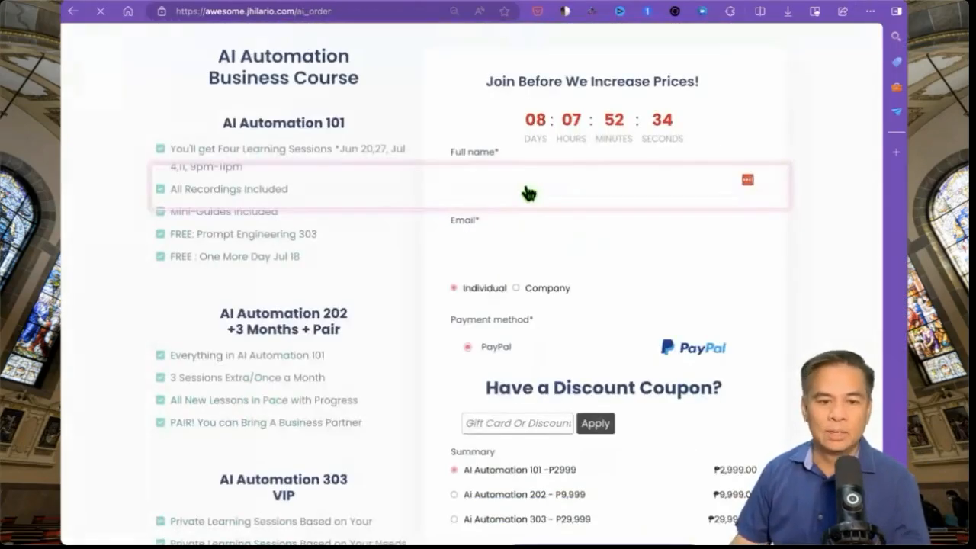
pyautogui.scroll(-5, 260, 396)
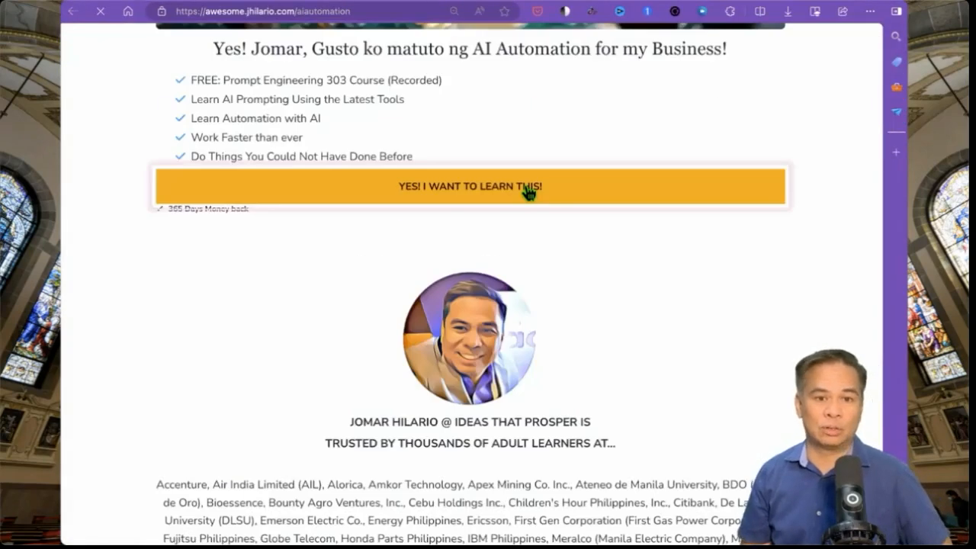
pyautogui.click(523, 191)
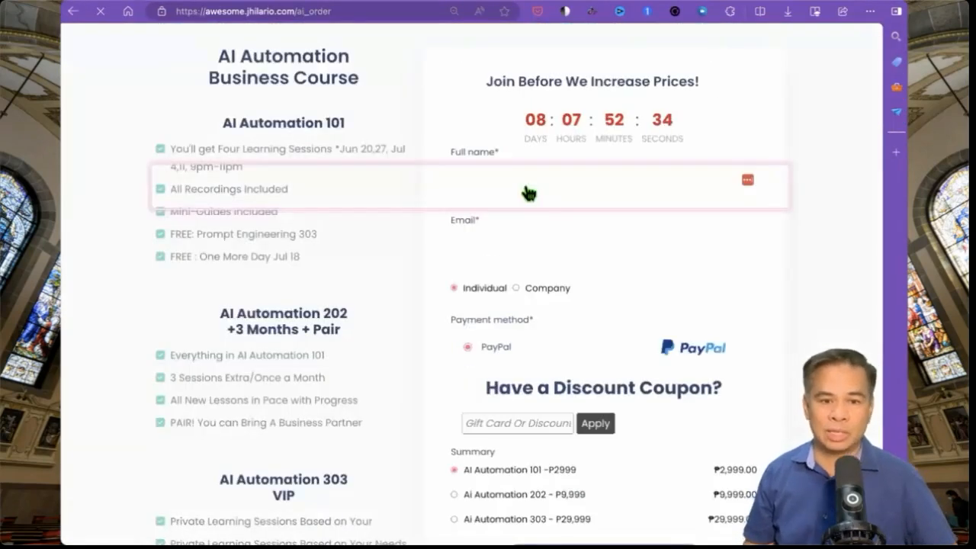
pyautogui.scroll(-3, 255, 403)
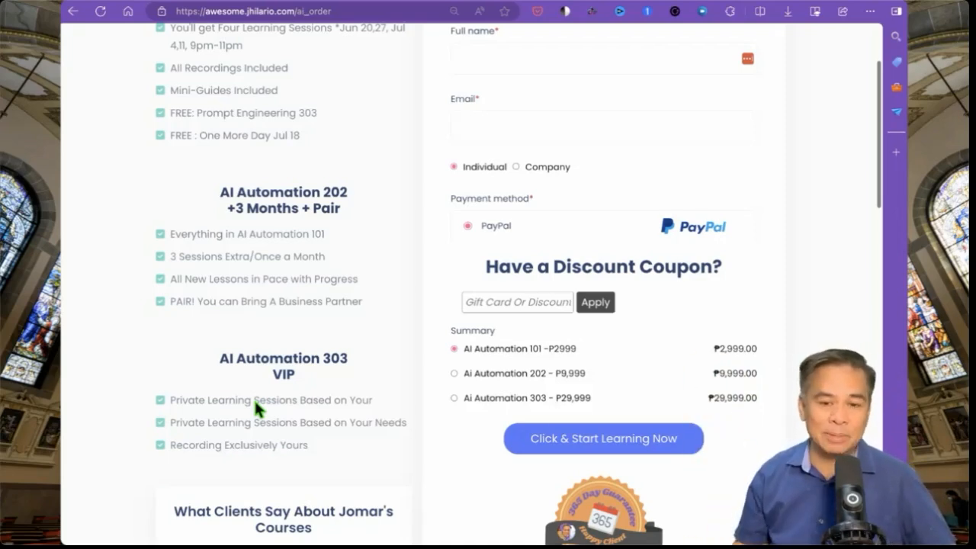
pyautogui.scroll(-5, 254, 399)
pyautogui.scroll(-1, 254, 399)
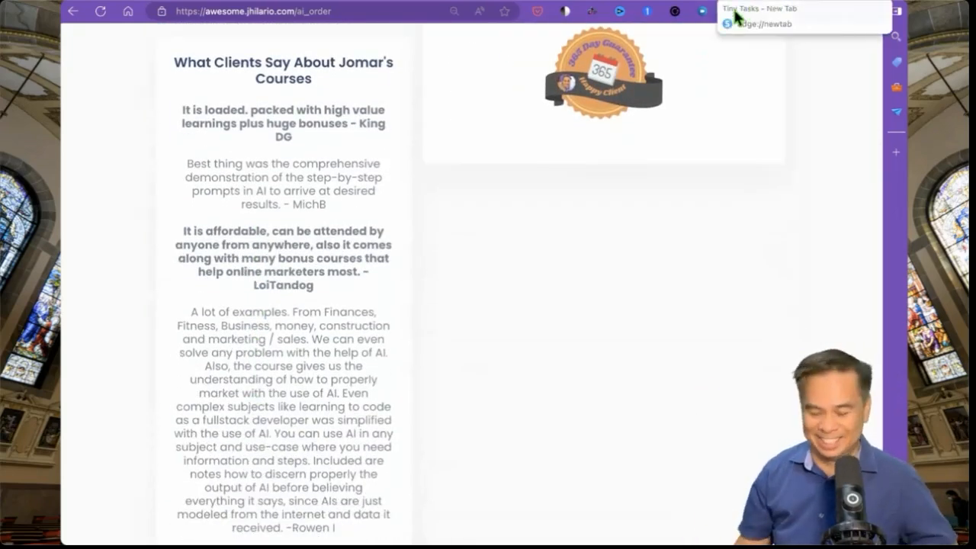
# - Pull the order page into its own window and arrange it beside the funnel dashboard window
pyautogui.moveTo(734, 3); pyautogui.dragTo(744, 54)
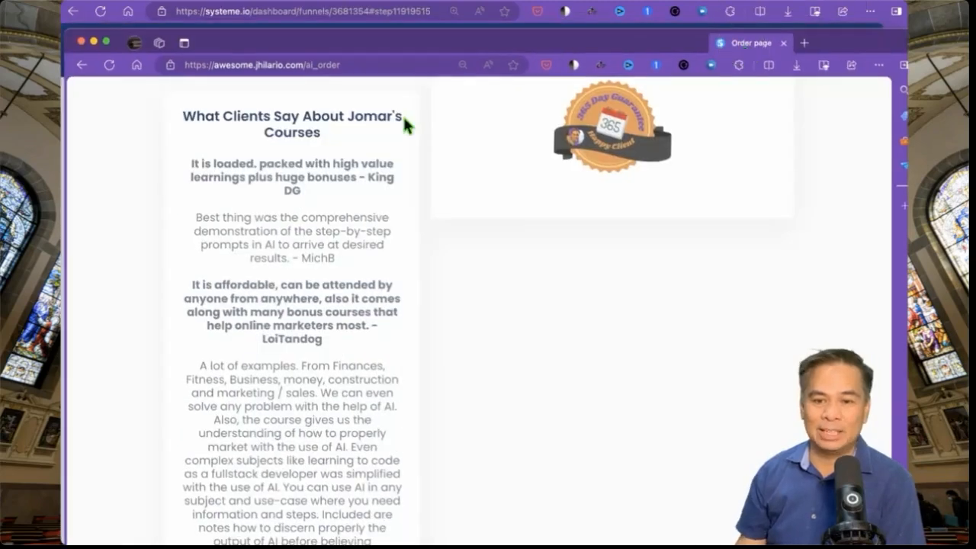
pyautogui.moveTo(64, 32); pyautogui.dragTo(599, 1)
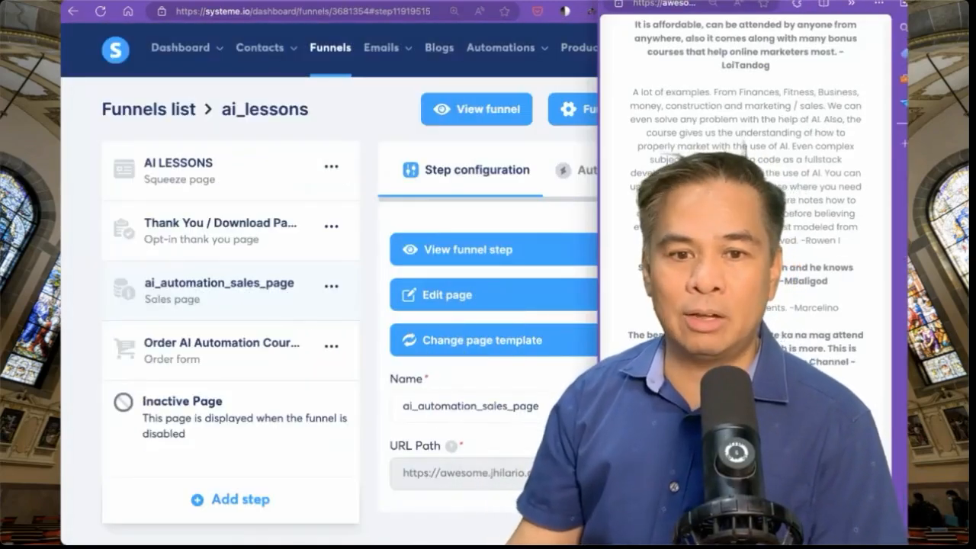
pyautogui.moveTo(744, 1); pyautogui.dragTo(737, 21)
pyautogui.click(569, 2)
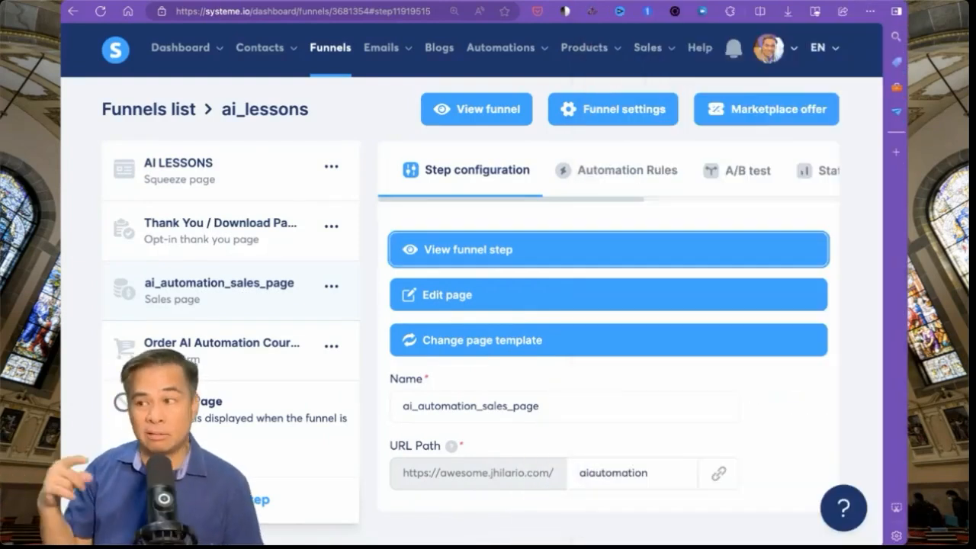
pyautogui.moveTo(906, 1); pyautogui.dragTo(618, 1)
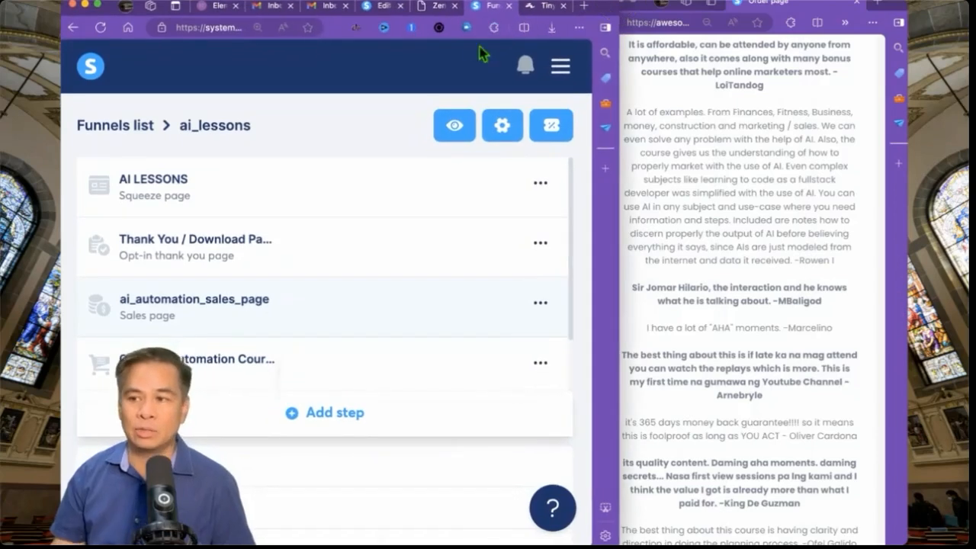
# - Return to the squeeze page editor and scroll to its template testimonial section
pyautogui.click(438, 7)
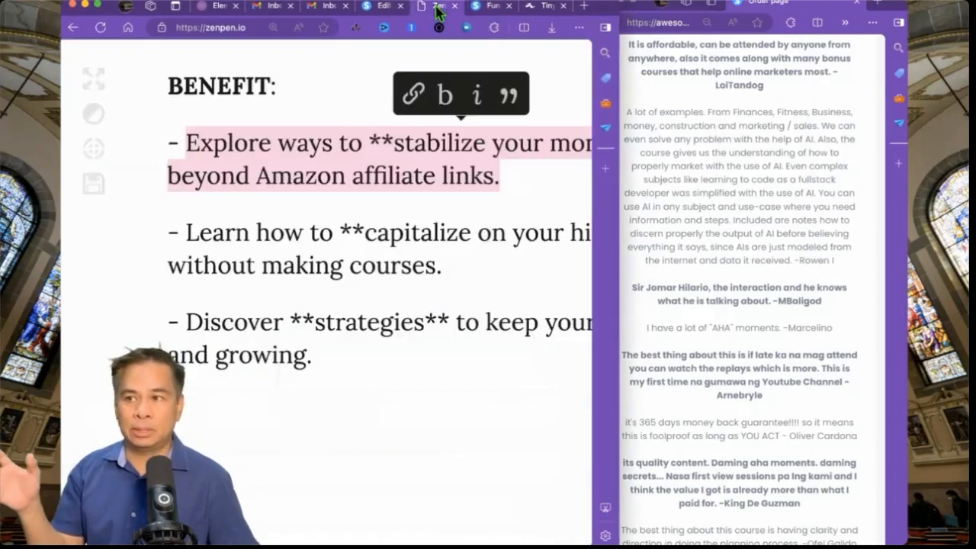
pyautogui.click(387, 11)
pyautogui.scroll(-5, 427, 252)
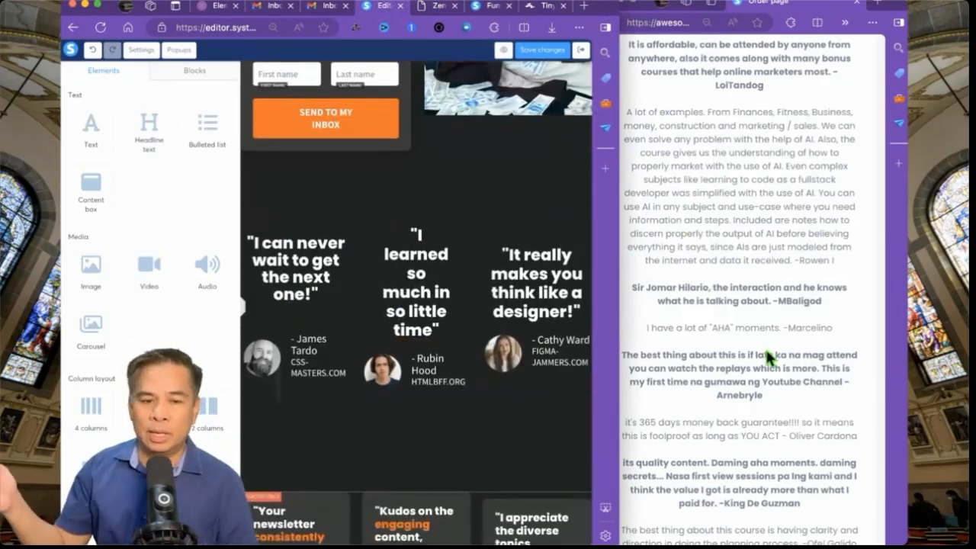
pyautogui.scroll(-10, 768, 342)
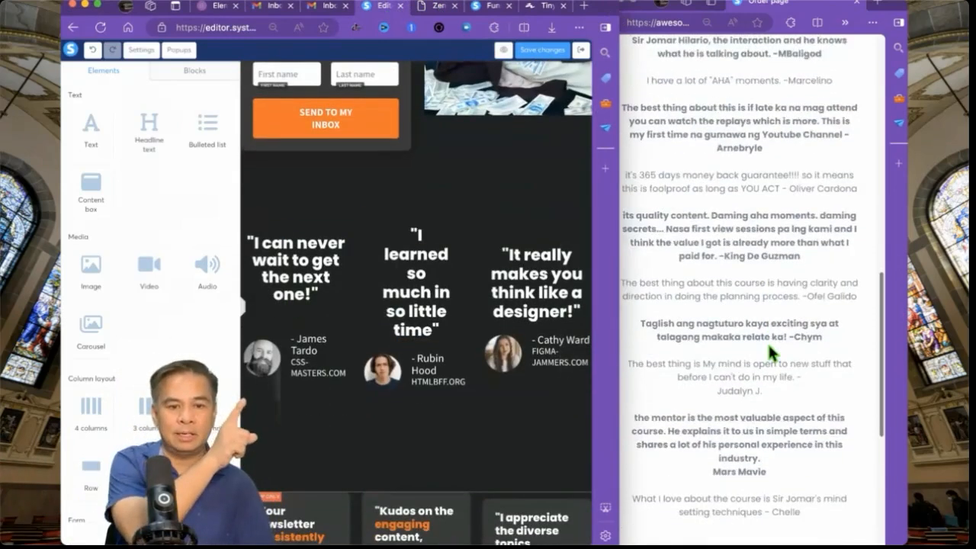
pyautogui.scroll(8, 767, 340)
pyautogui.scroll(-2, 768, 342)
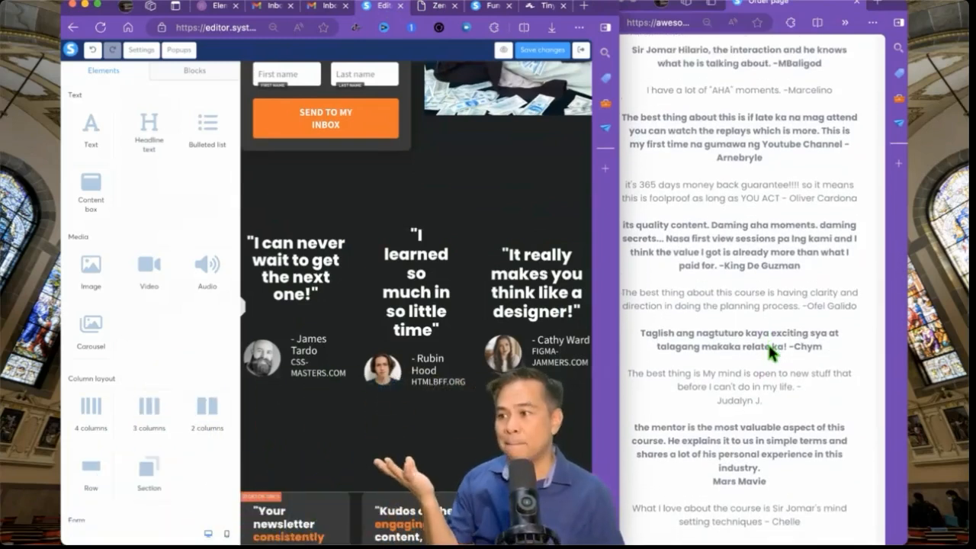
# - Paste the mentor quote over the first testimonial headline, capitalizing its first letter to 'T'
pyautogui.doubleClick(671, 425)
pyautogui.click(668, 436)
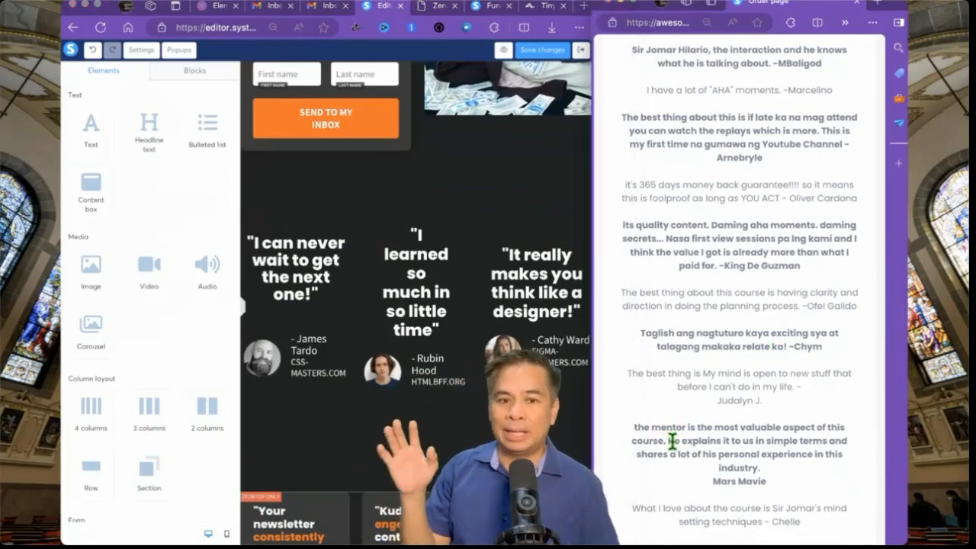
pyautogui.moveTo(669, 441); pyautogui.dragTo(633, 429)
pyautogui.hotkey('ctrl', 'c')
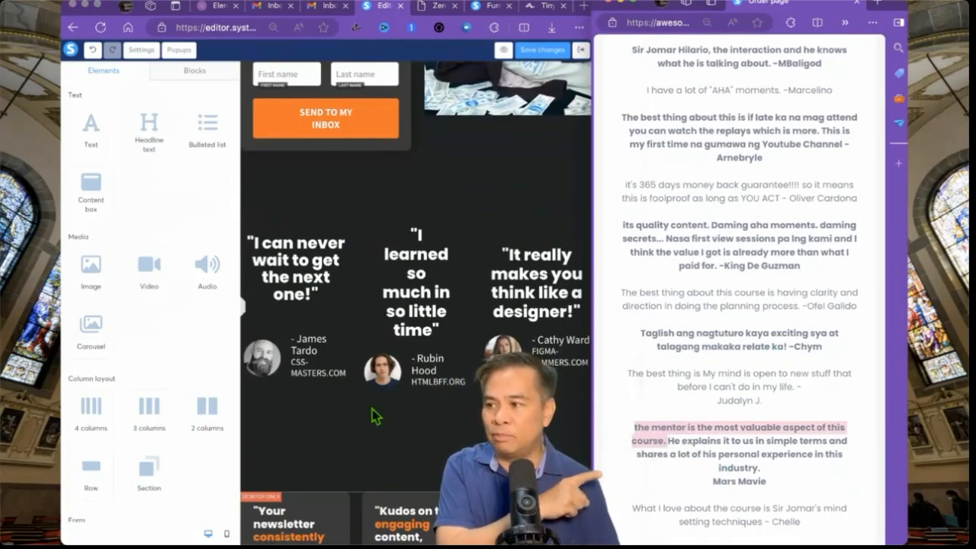
pyautogui.tripleClick(296, 276)
pyautogui.hotkey('ctrl', 'v')
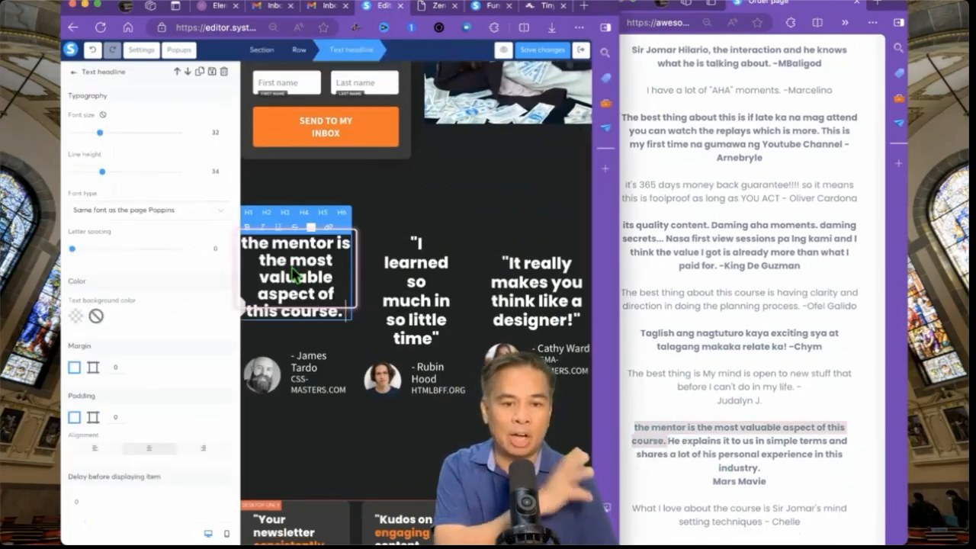
pyautogui.write('"')
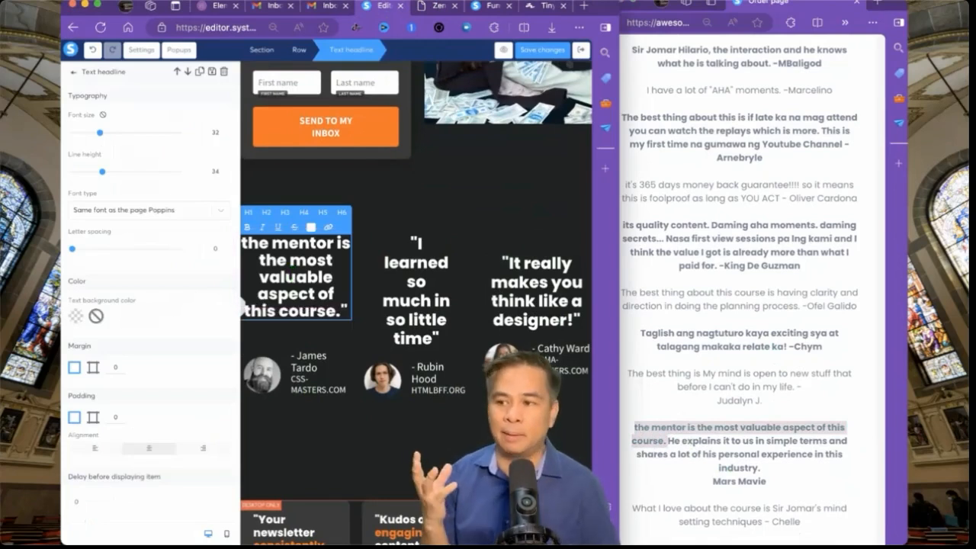
pyautogui.write('"')
pyautogui.press('Delete')
pyautogui.write('T')
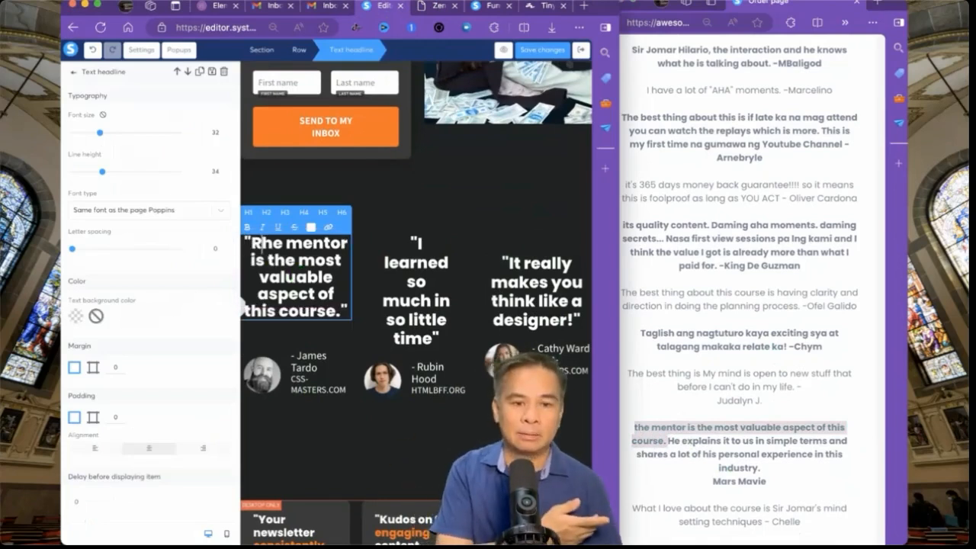
# - Clear the CSS-MASTERS.COM company line and replace the first author name with the real reviewer's name
pyautogui.click(304, 362)
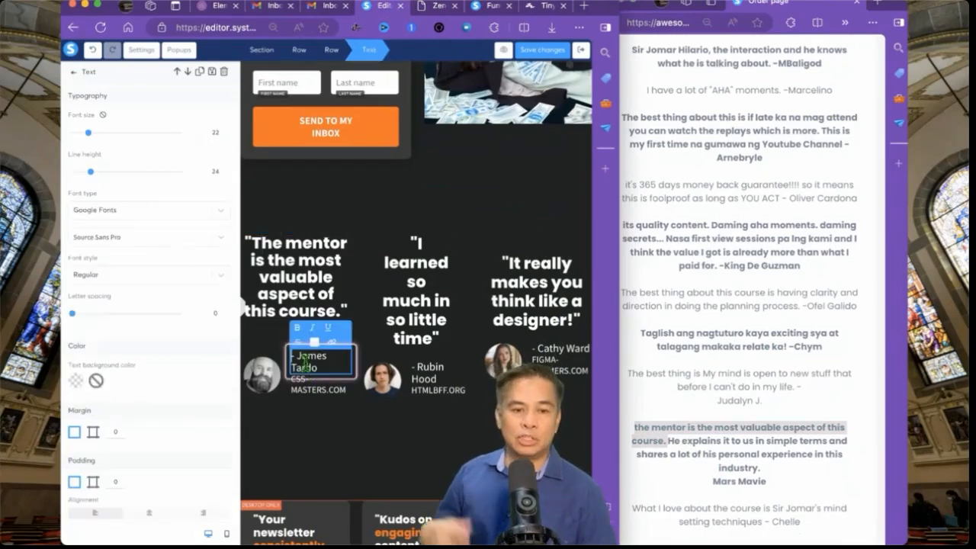
pyautogui.doubleClick(720, 474)
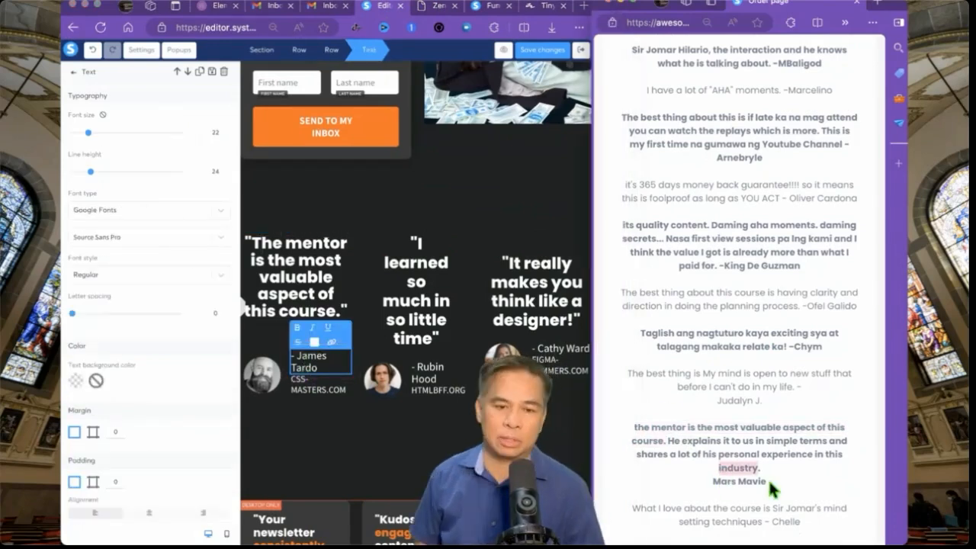
pyautogui.moveTo(769, 488); pyautogui.dragTo(714, 484)
pyautogui.hotkey('ctrl', 'c')
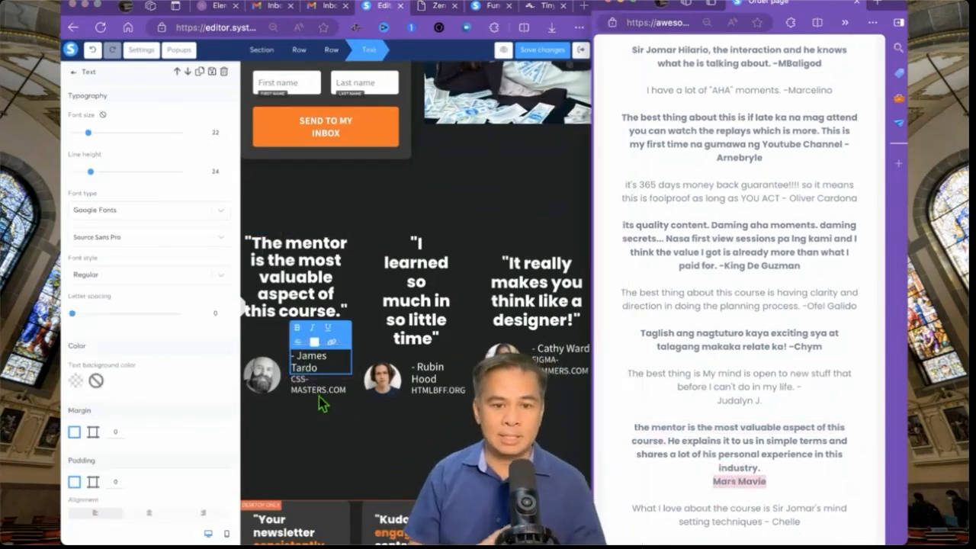
pyautogui.click(319, 396)
pyautogui.tripleClick(317, 392)
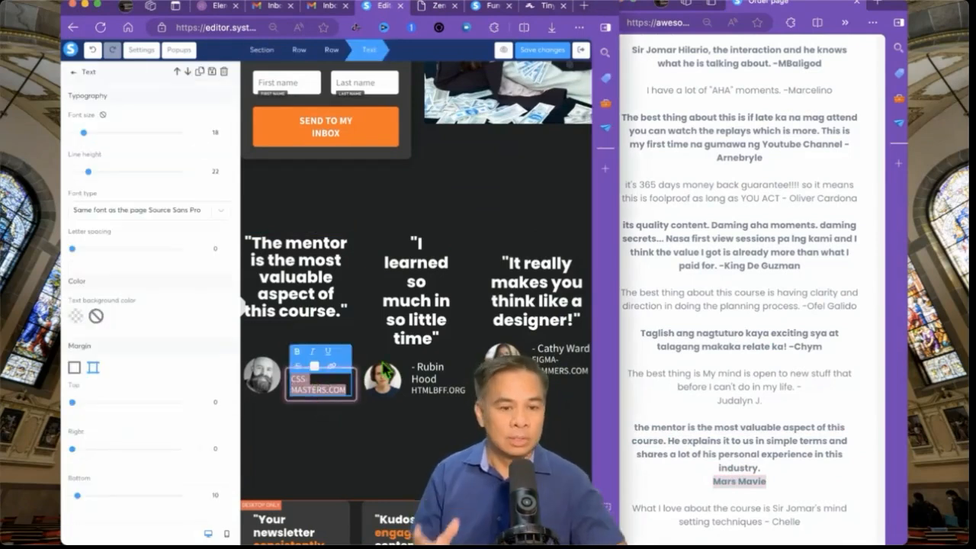
pyautogui.scroll(-1, 386, 372)
pyautogui.press('BackSpace')
pyautogui.click(322, 427)
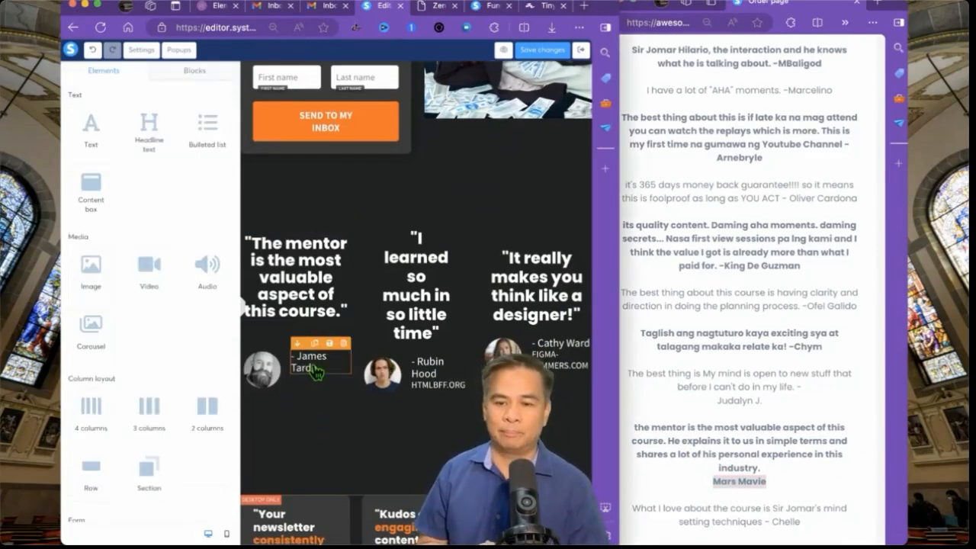
pyautogui.tripleClick(317, 370)
pyautogui.hotkey('ctrl', 'v')
pyautogui.click(252, 385)
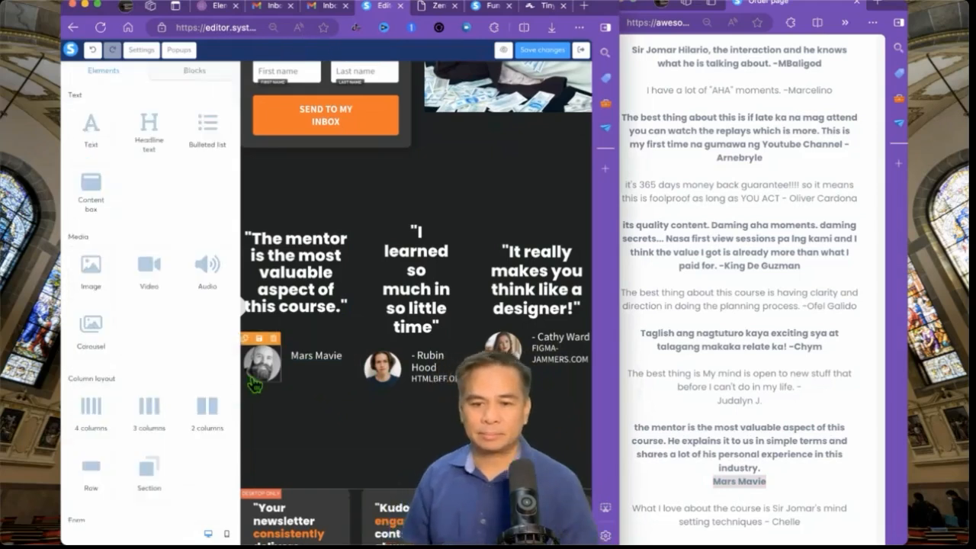
# - Delete the first testimonial's stock avatar photo, then select the Taglish testimonial on the order page
pyautogui.click(254, 383)
pyautogui.click(249, 379)
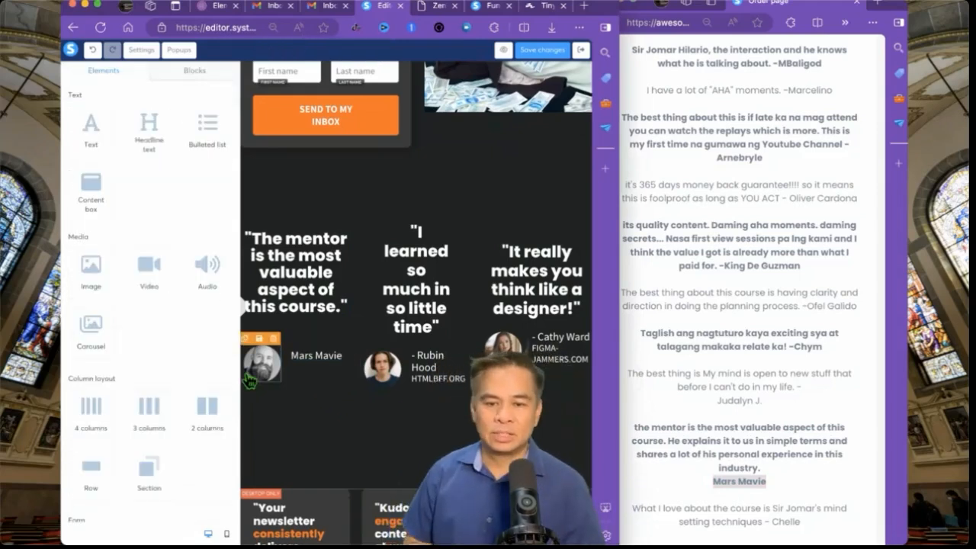
pyautogui.click(274, 339)
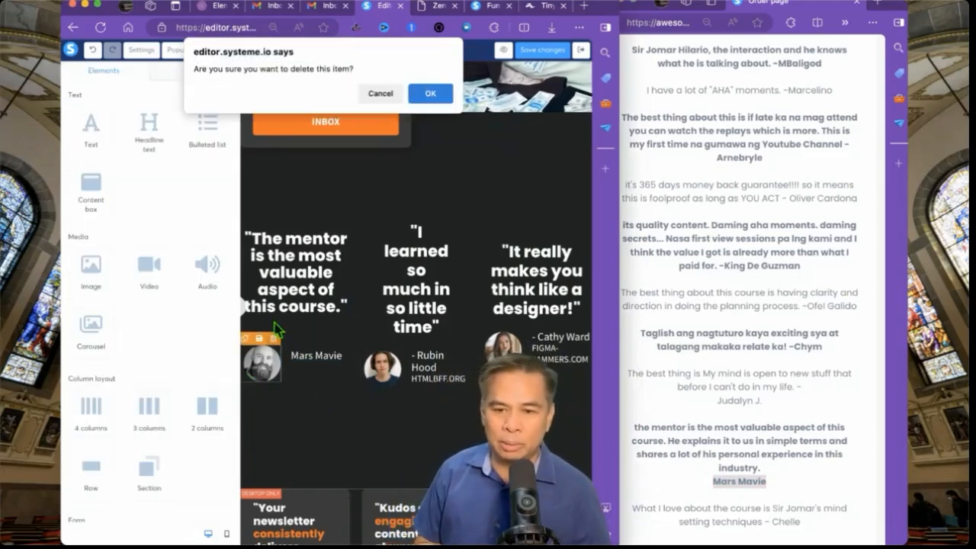
pyautogui.press('Return')
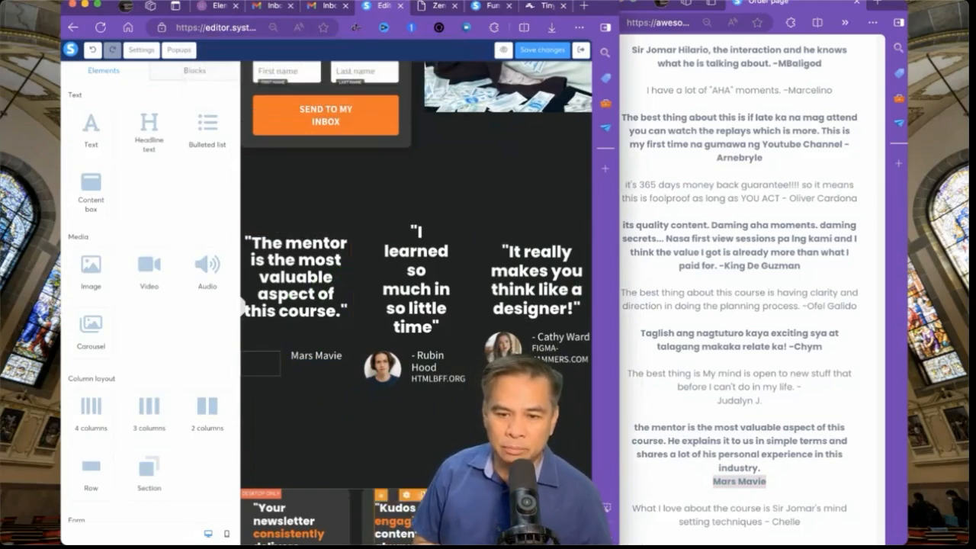
pyautogui.click(652, 338)
pyautogui.moveTo(639, 333); pyautogui.dragTo(833, 351)
pyautogui.press('super+c')
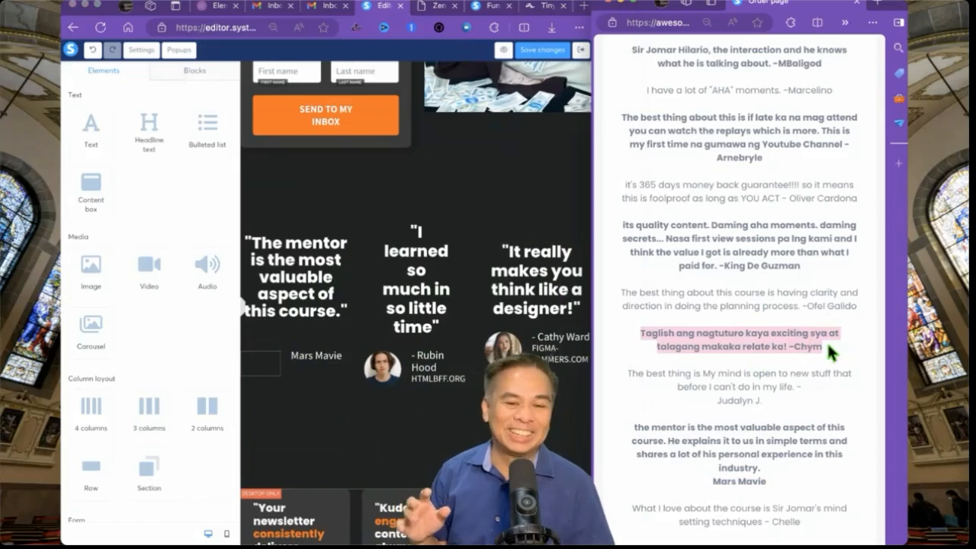
# - Paste the Taglish testimonial into the middle headline and move the reviewer's name to the line below
pyautogui.tripleClick(418, 301)
pyautogui.press('super+v')
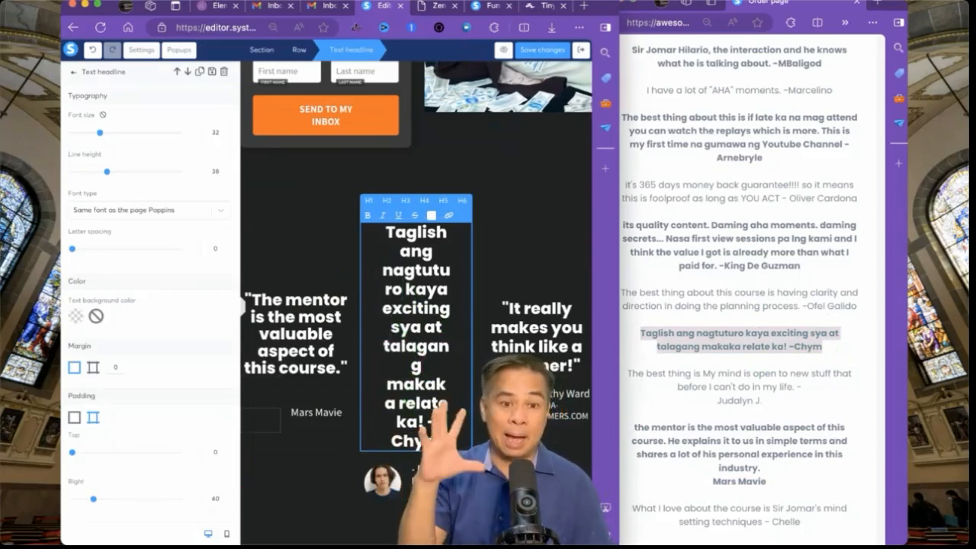
pyautogui.press('BackSpace')
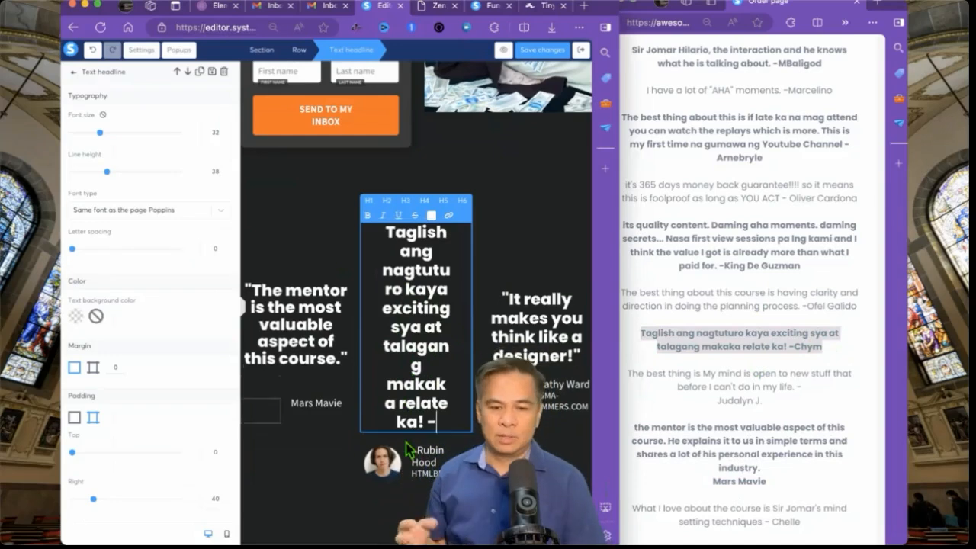
pyautogui.tripleClick(436, 477)
pyautogui.write('Chym')
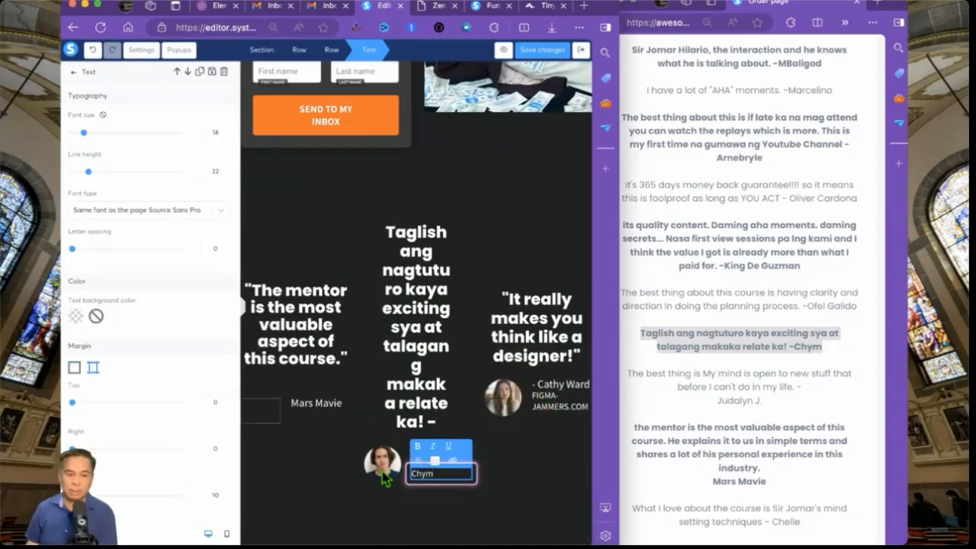
# - Delete the middle template avatar and replace the template author name with the real reviewer's name
pyautogui.click(387, 478)
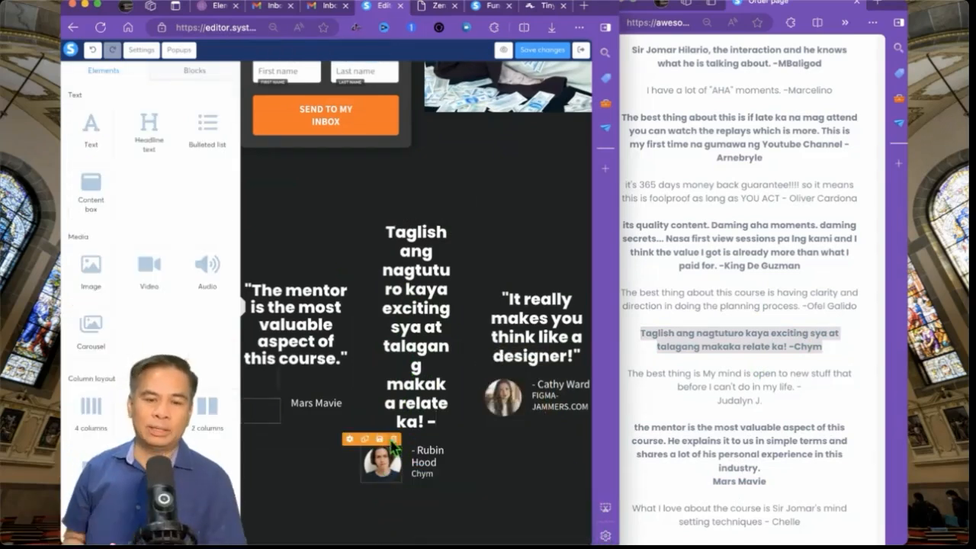
pyautogui.click(394, 440)
pyautogui.click(432, 92)
pyautogui.click(450, 458)
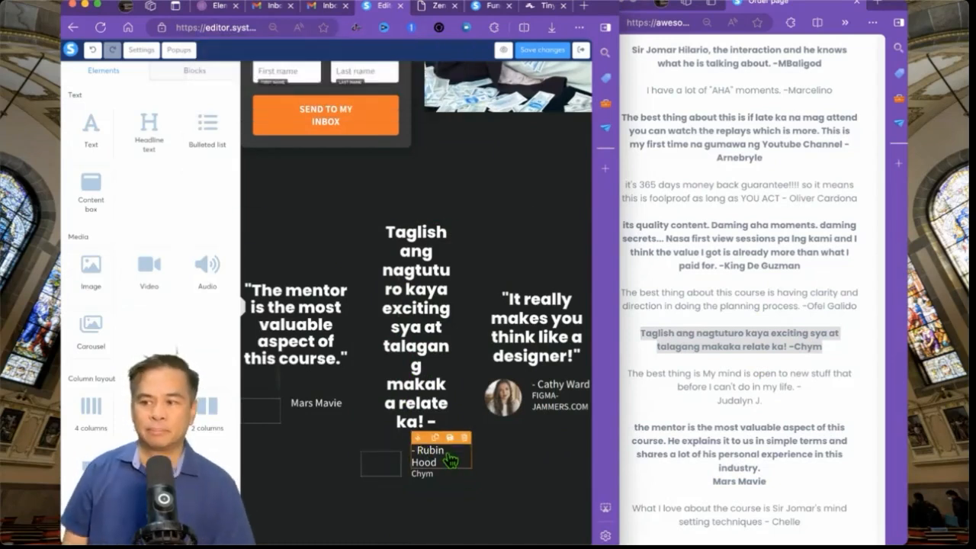
pyautogui.click(447, 456)
pyautogui.hotkey('ctrl', 'a')
pyautogui.write('Chym')
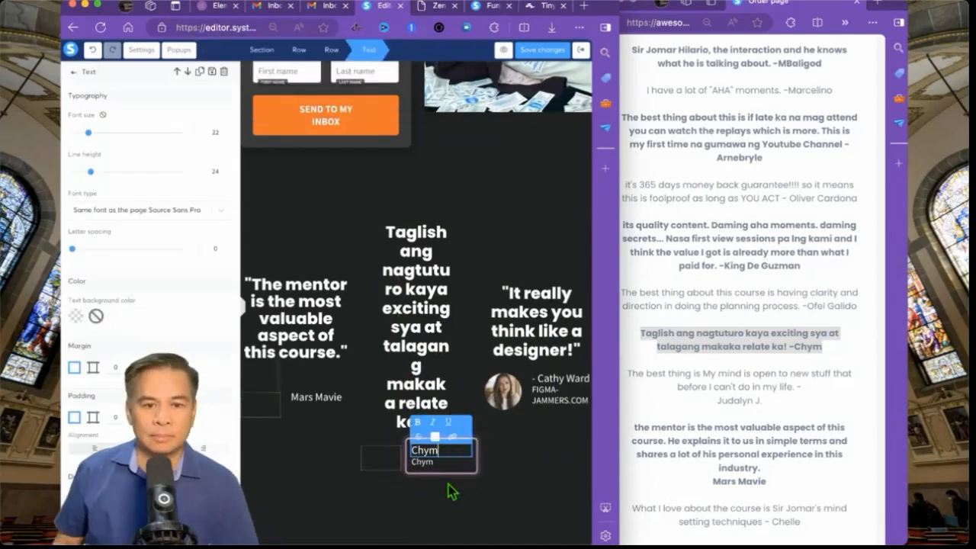
pyautogui.click(429, 475)
pyautogui.doubleClick(429, 468)
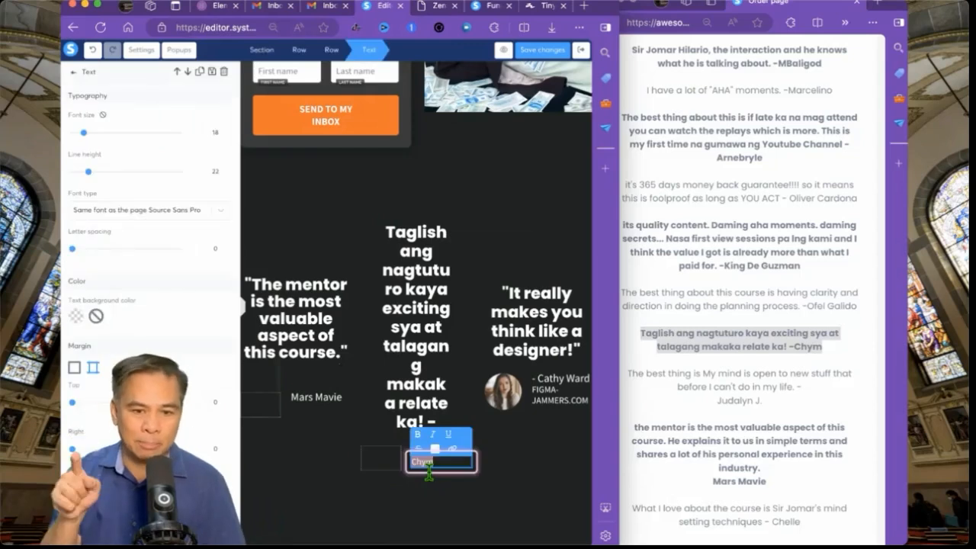
pyautogui.click(328, 448)
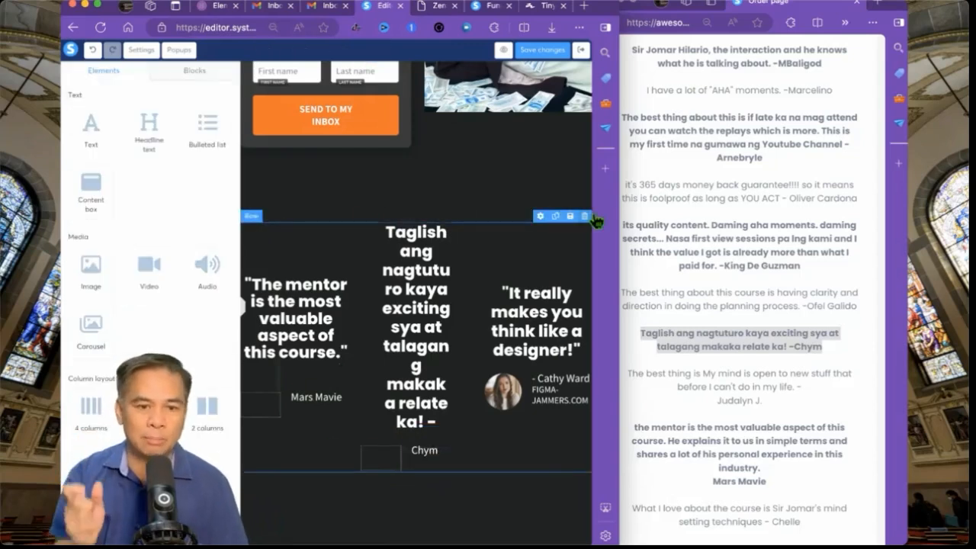
# - Widen the editor pane and bring the order page's remaining testimonials into view
pyautogui.moveTo(624, 207); pyautogui.dragTo(762, 174)
pyautogui.click(809, 267)
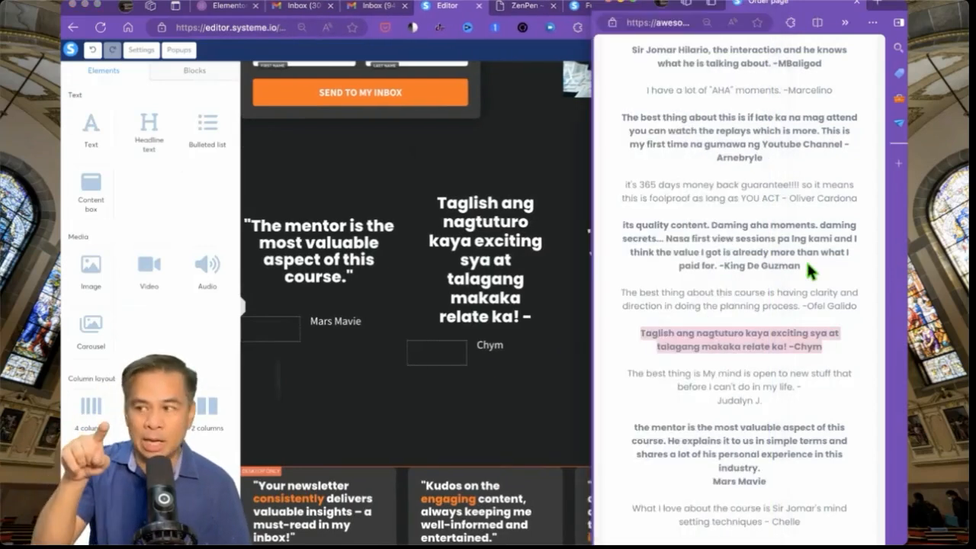
pyautogui.scroll(-3, 808, 266)
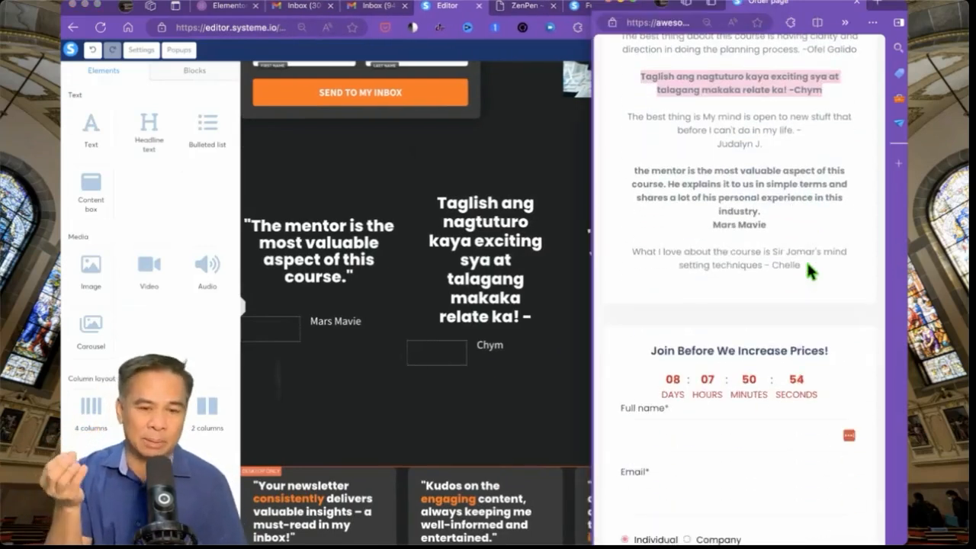
pyautogui.scroll(5, 807, 264)
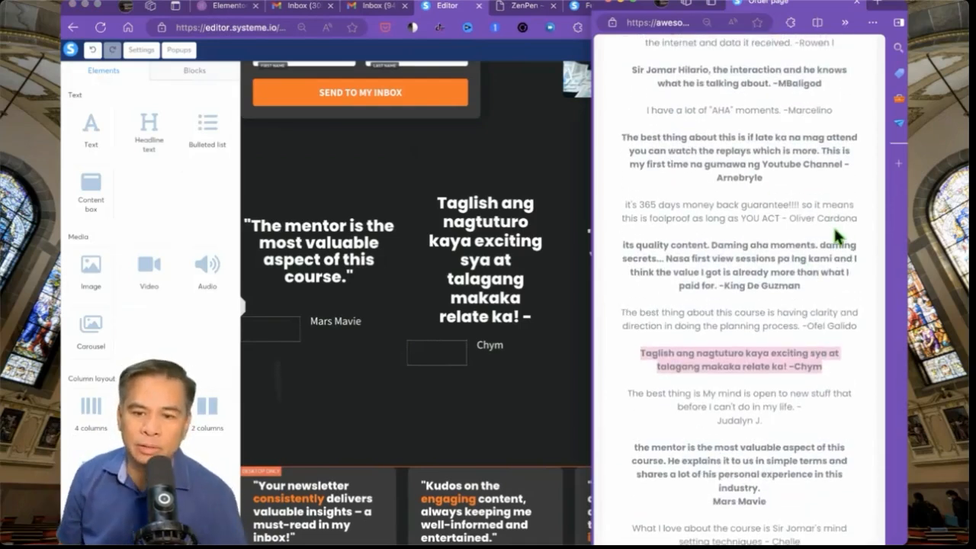
# - Replace the third headline with the money-back guarantee testimonial, removing the trailing dash and reviewer name
pyautogui.moveTo(860, 219); pyautogui.dragTo(617, 217)
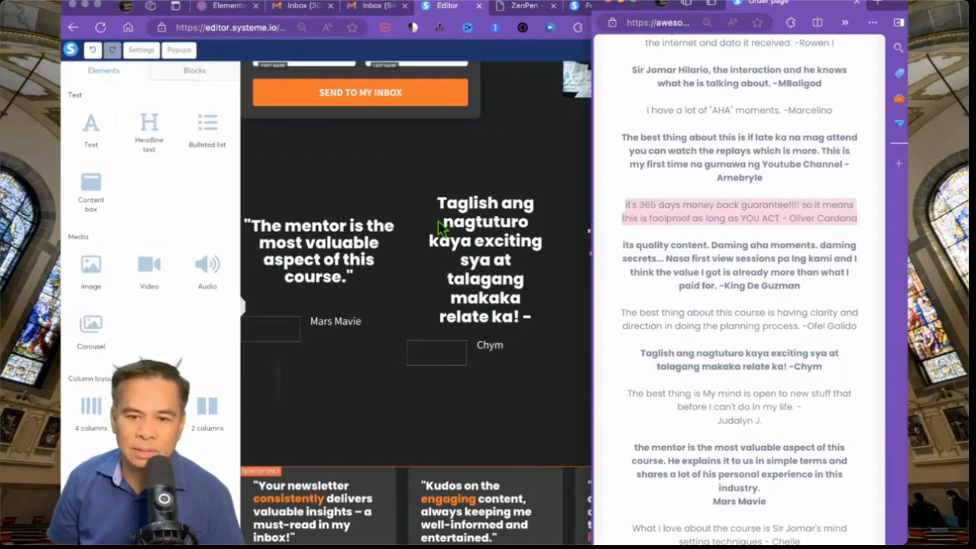
pyautogui.click(492, 227)
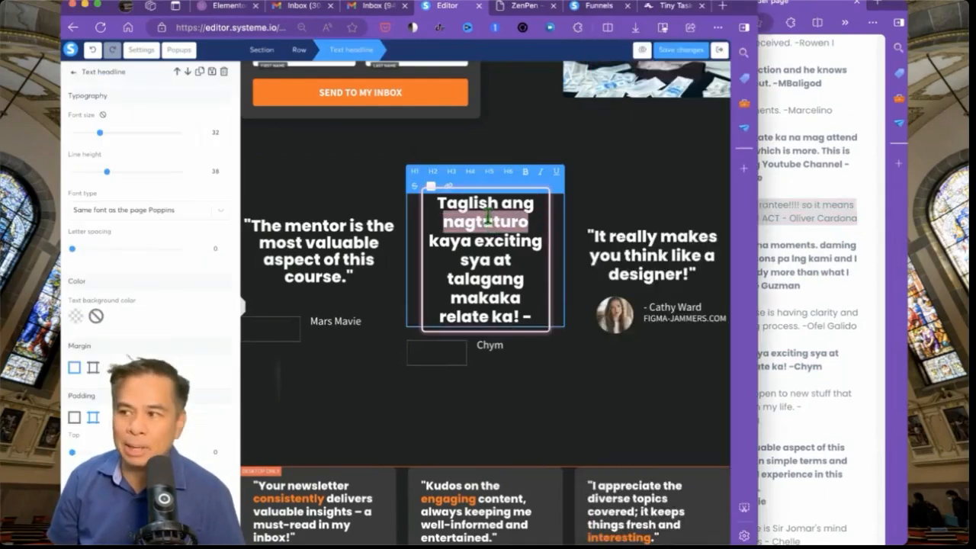
pyautogui.click(616, 252)
pyautogui.click(616, 252)
pyautogui.press('super+a')
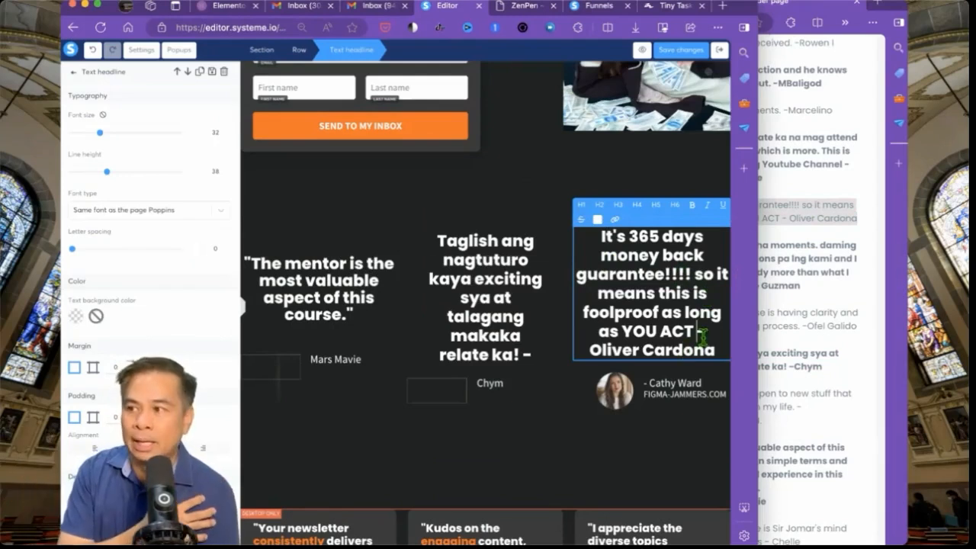
pyautogui.press('shift+super+Down')
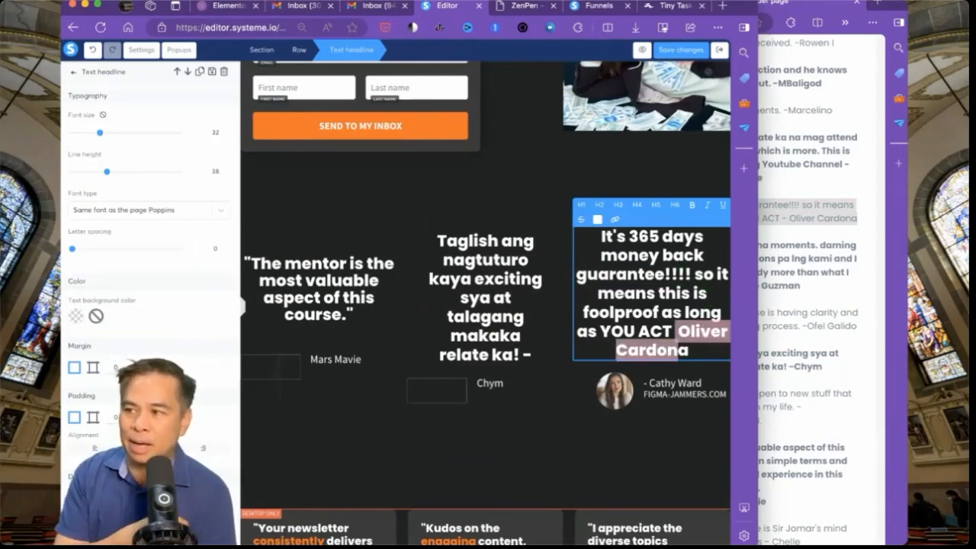
pyautogui.press('BackSpace')
# - Drop an image block above the opt-in headline and start deleting the template testimonial section
pyautogui.click(713, 356)
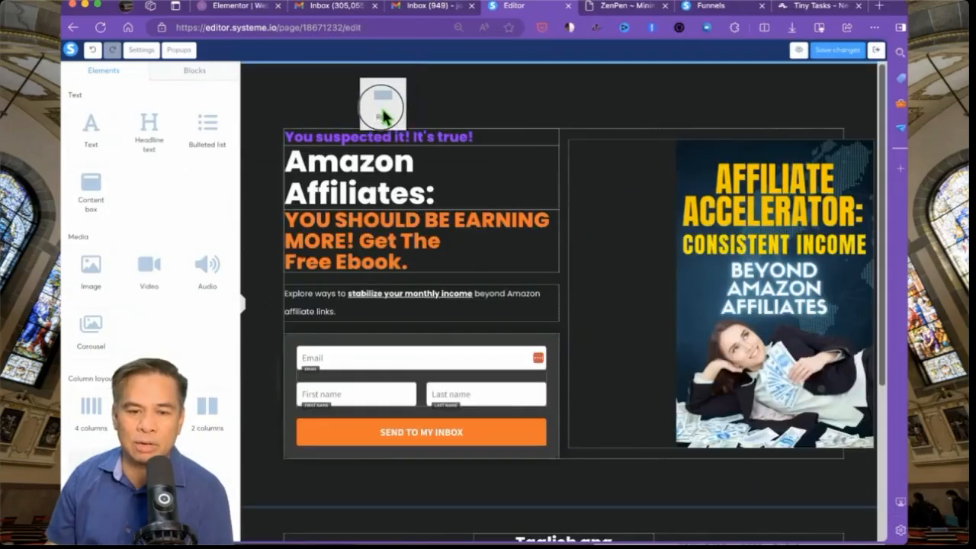
pyautogui.moveTo(381, 106); pyautogui.dragTo(385, 140)
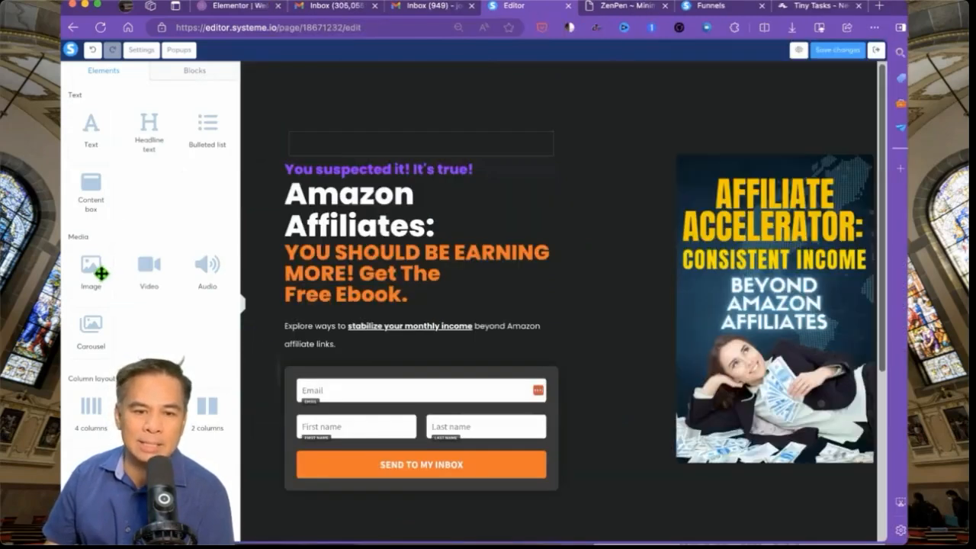
pyautogui.moveTo(93, 268); pyautogui.dragTo(342, 157)
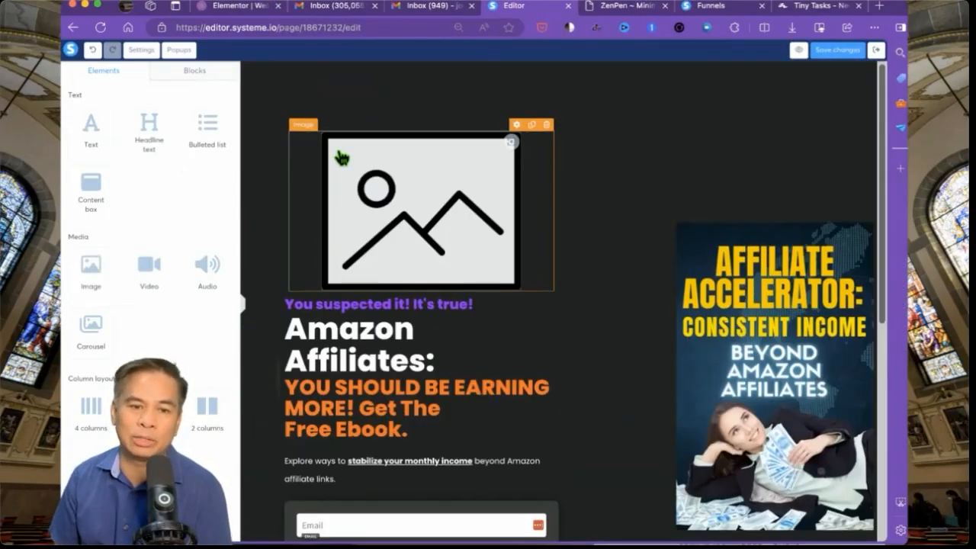
pyautogui.click(340, 182)
pyautogui.scroll(-5, 734, 305)
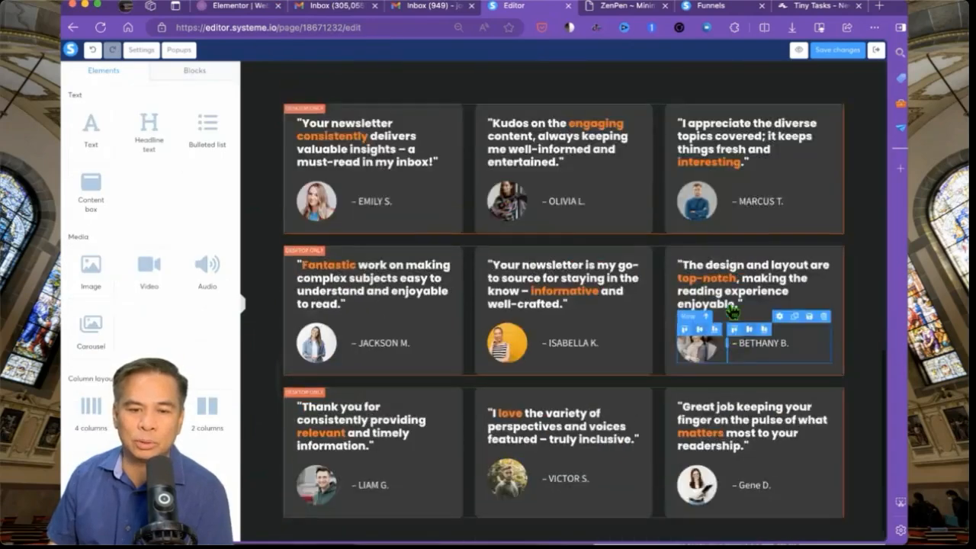
pyautogui.scroll(5, 837, 382)
pyautogui.scroll(-4, 730, 382)
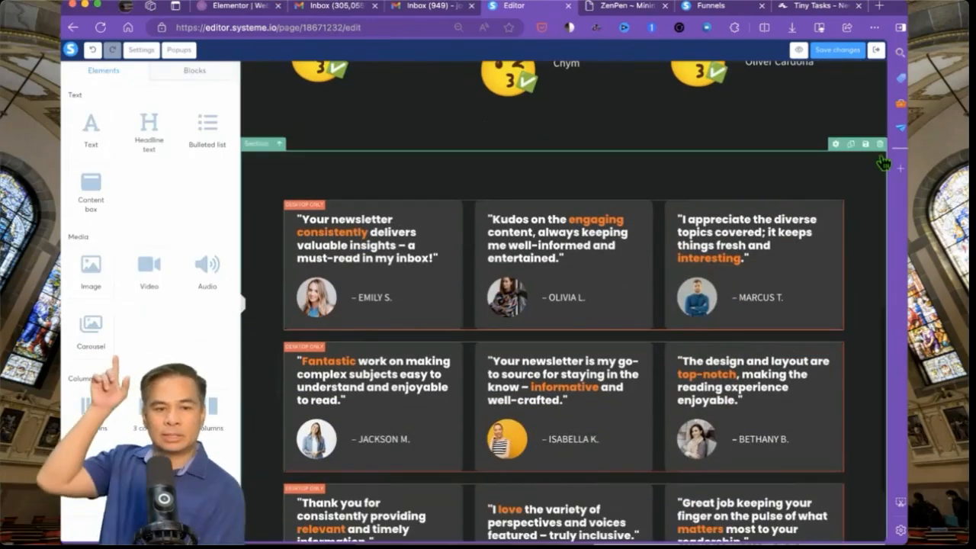
pyautogui.click(881, 144)
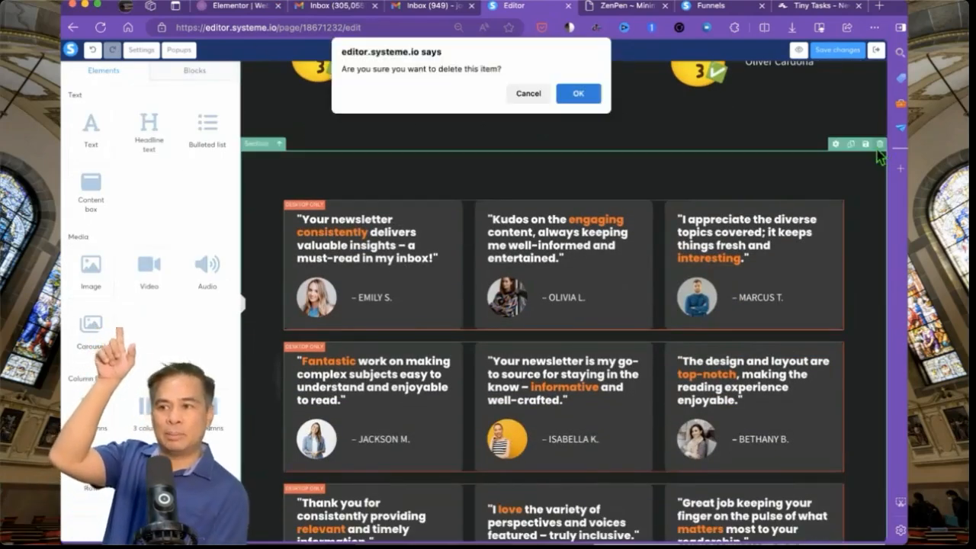
# - Confirm deletion of the template testimonial section and check the page below the form
pyautogui.press('Return')
pyautogui.scroll(3, 704, 218)
pyautogui.scroll(-2, 703, 218)
pyautogui.scroll(-1, 703, 219)
pyautogui.scroll(3, 703, 219)
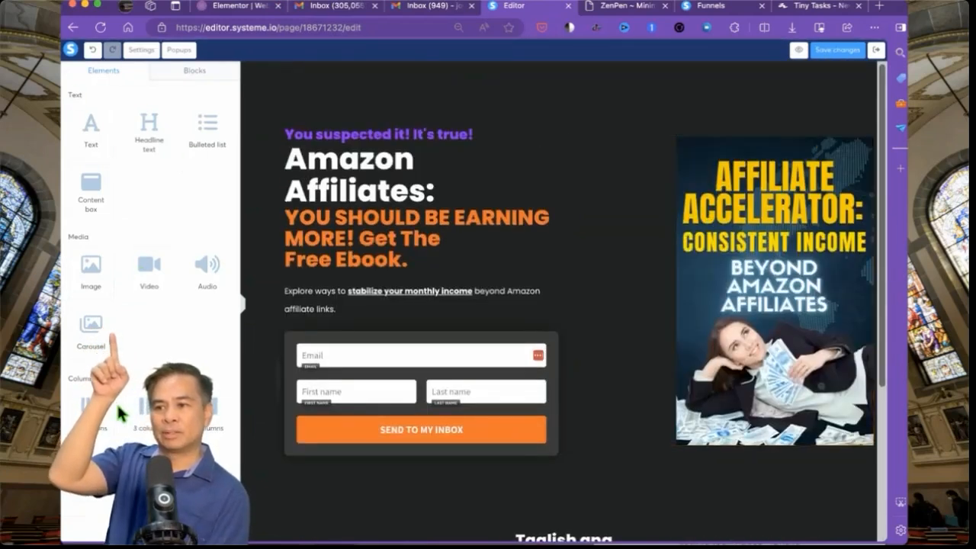
# - Try placing an image block above the headline, then remove the stray block again
pyautogui.moveTo(149, 263); pyautogui.dragTo(385, 139)
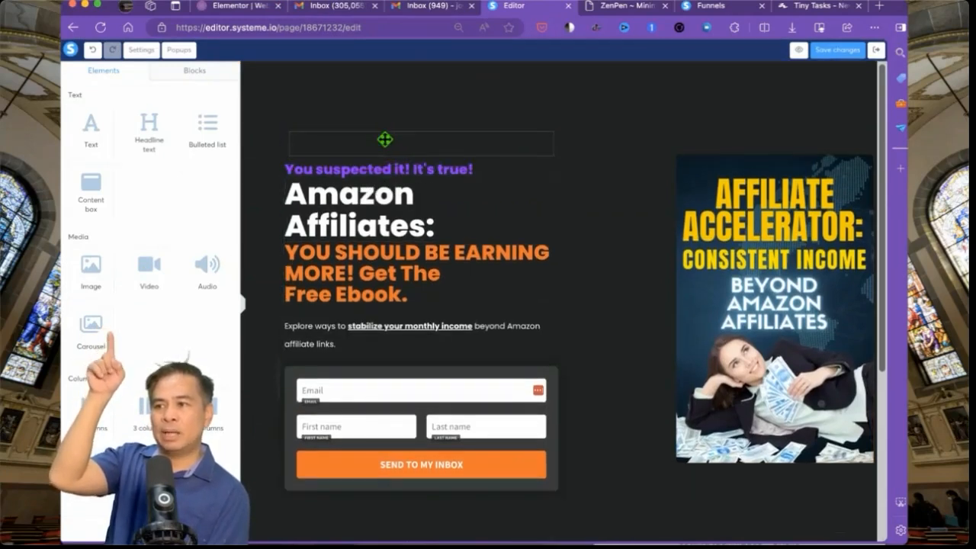
pyautogui.moveTo(99, 275); pyautogui.dragTo(340, 157)
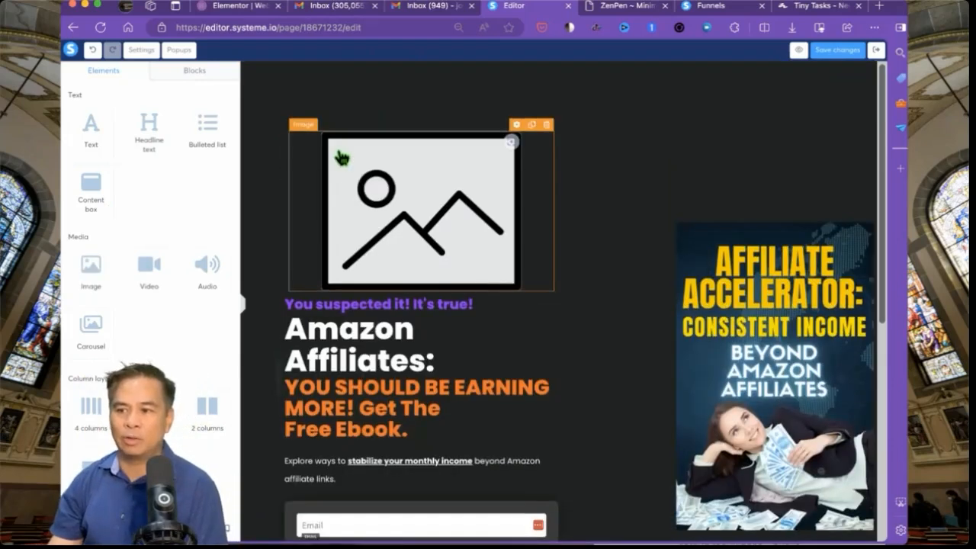
pyautogui.click(345, 177)
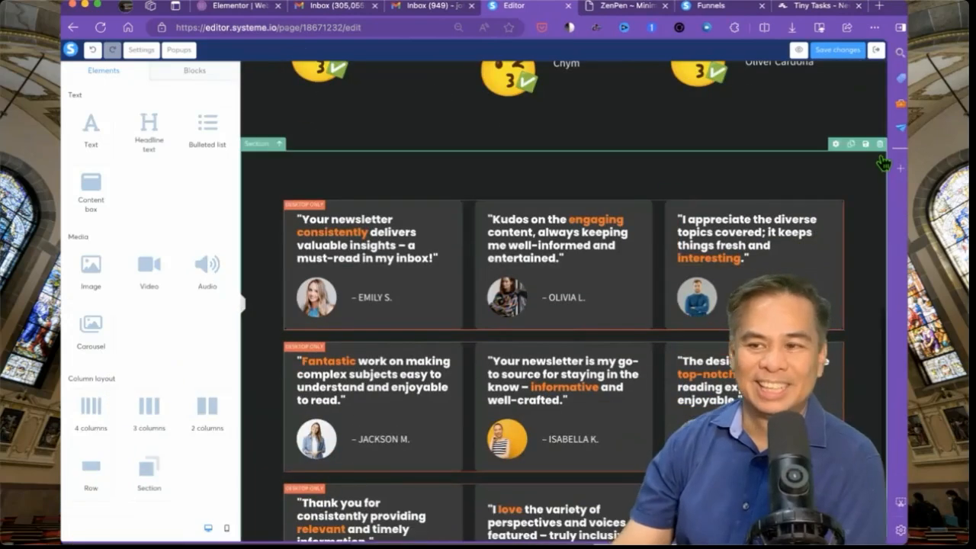
pyautogui.click(879, 145)
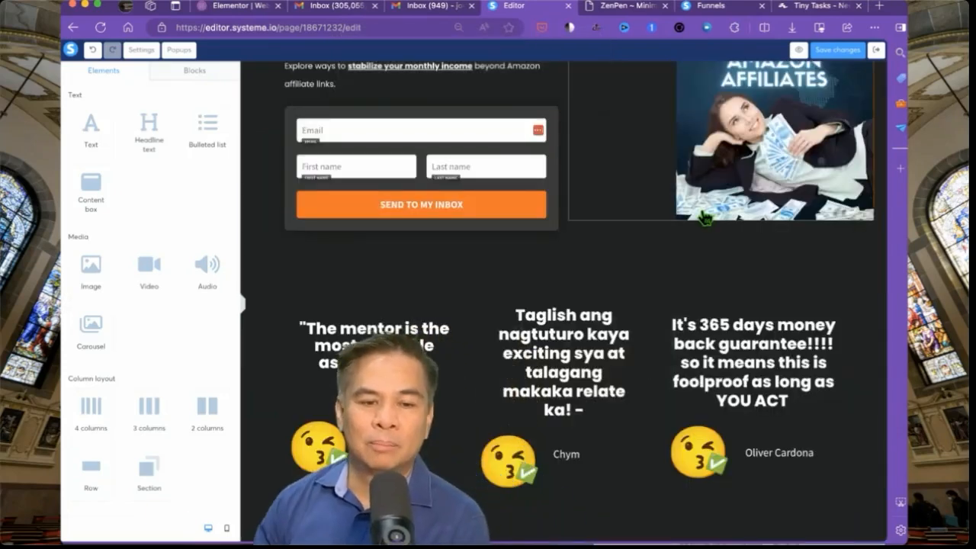
pyautogui.scroll(4, 704, 219)
pyautogui.scroll(-4, 704, 219)
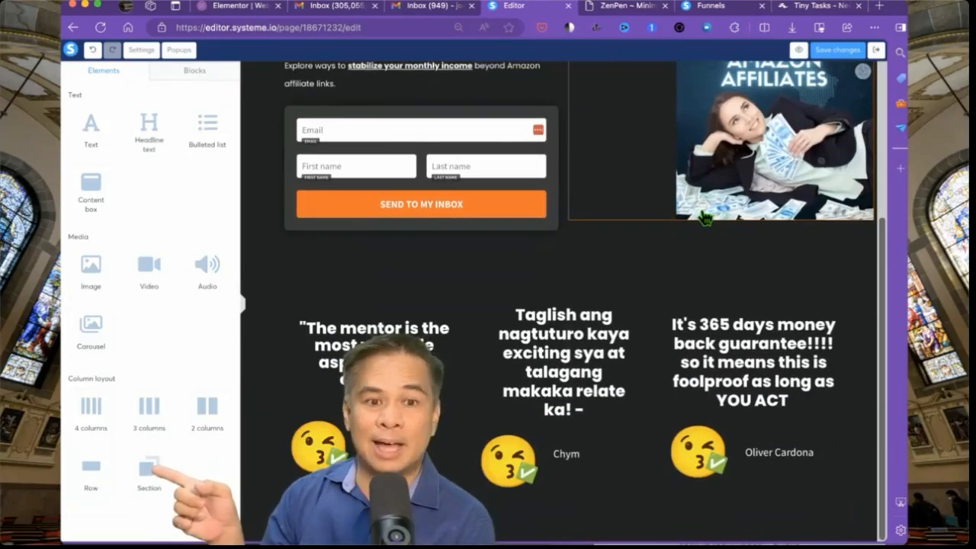
pyautogui.scroll(4, 705, 219)
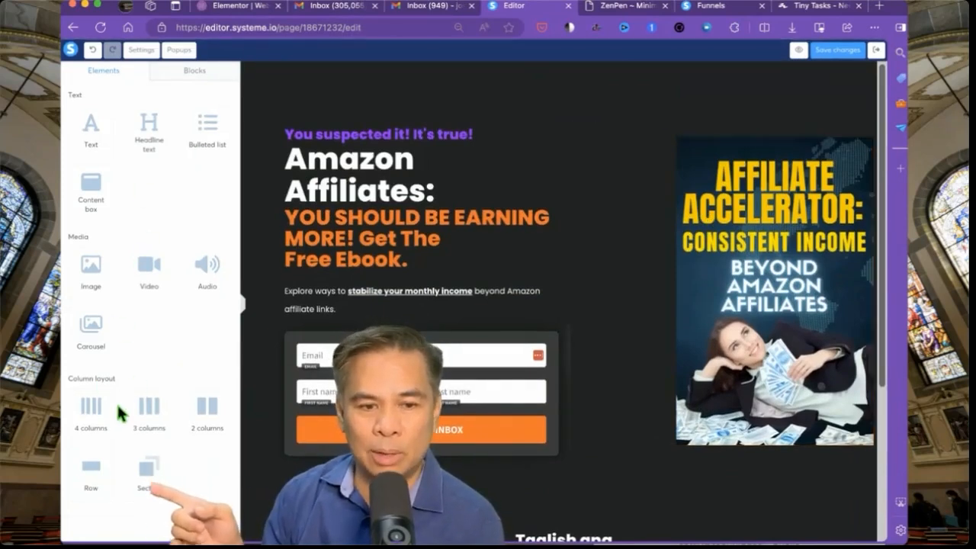
# - Add a row with a left-aligned image above the headline, insert the cartoon logo from Your Images, and shrink it
pyautogui.moveTo(93, 479); pyautogui.dragTo(383, 141)
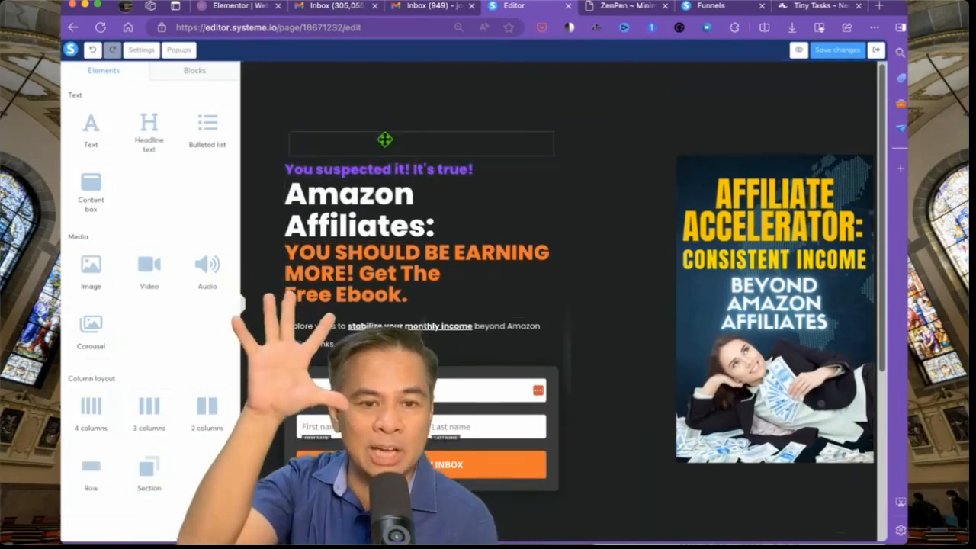
pyautogui.moveTo(93, 266); pyautogui.dragTo(341, 158)
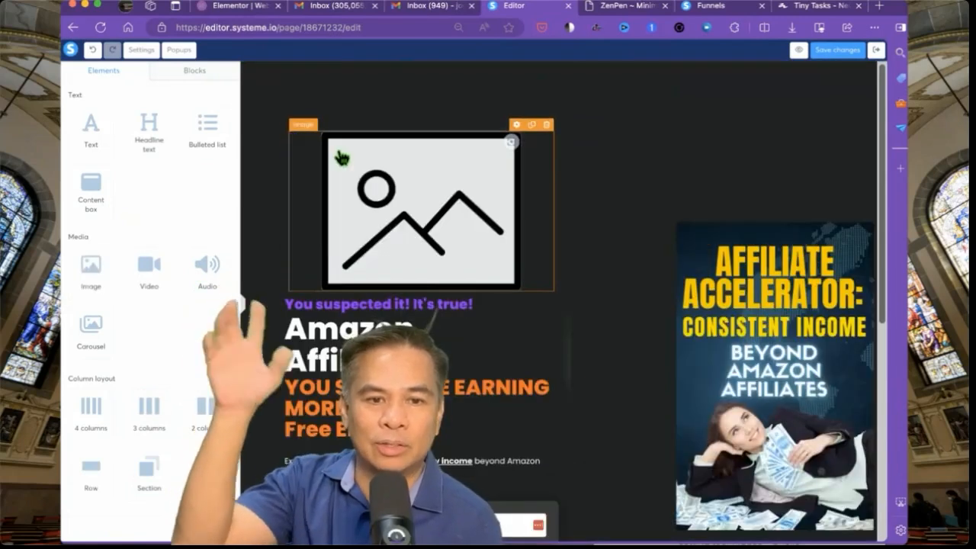
pyautogui.click(343, 164)
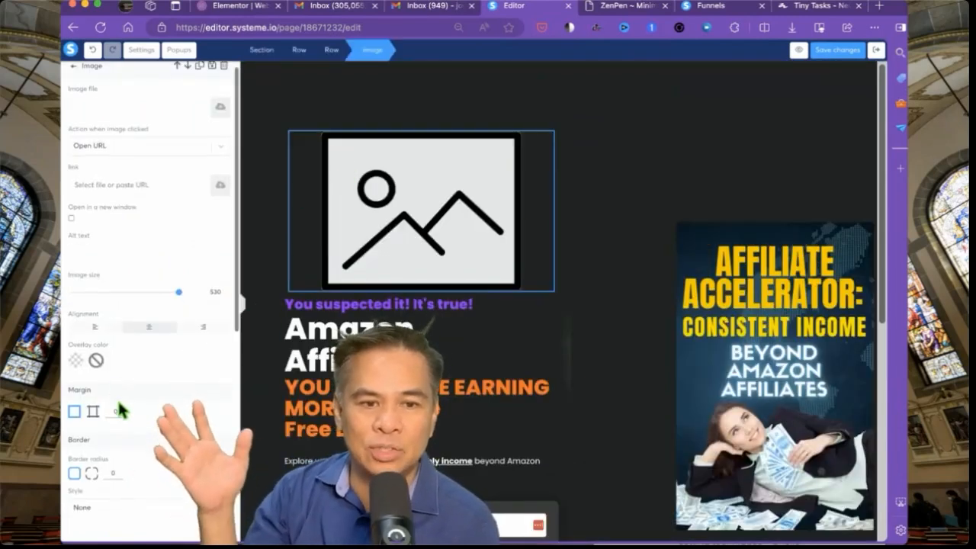
pyautogui.click(94, 333)
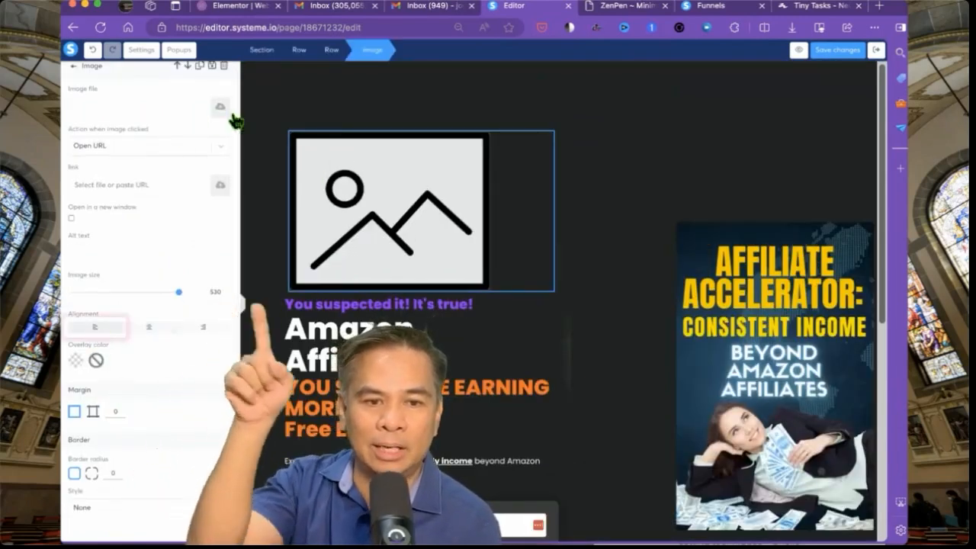
pyautogui.click(220, 107)
pyautogui.click(516, 160)
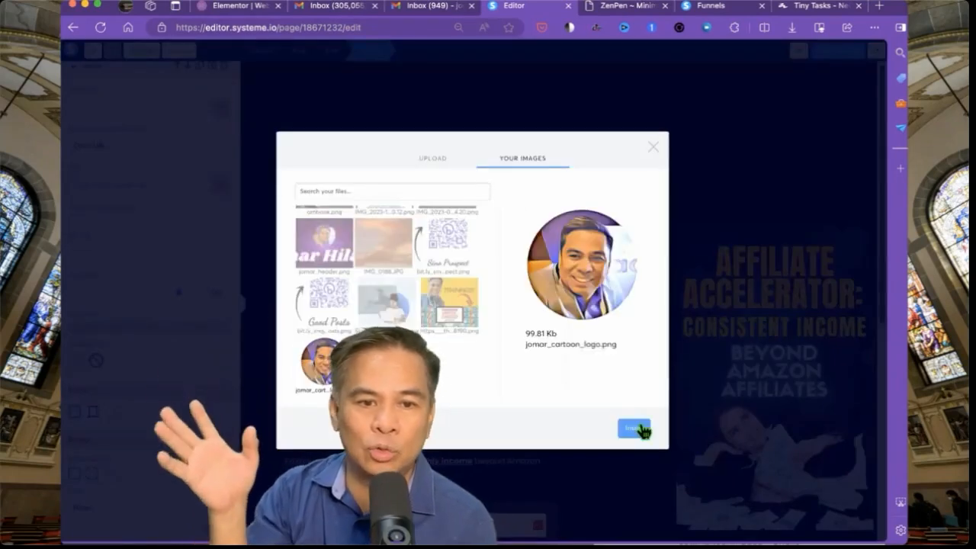
pyautogui.click(639, 428)
pyautogui.moveTo(131, 293); pyautogui.dragTo(92, 297)
pyautogui.click(563, 223)
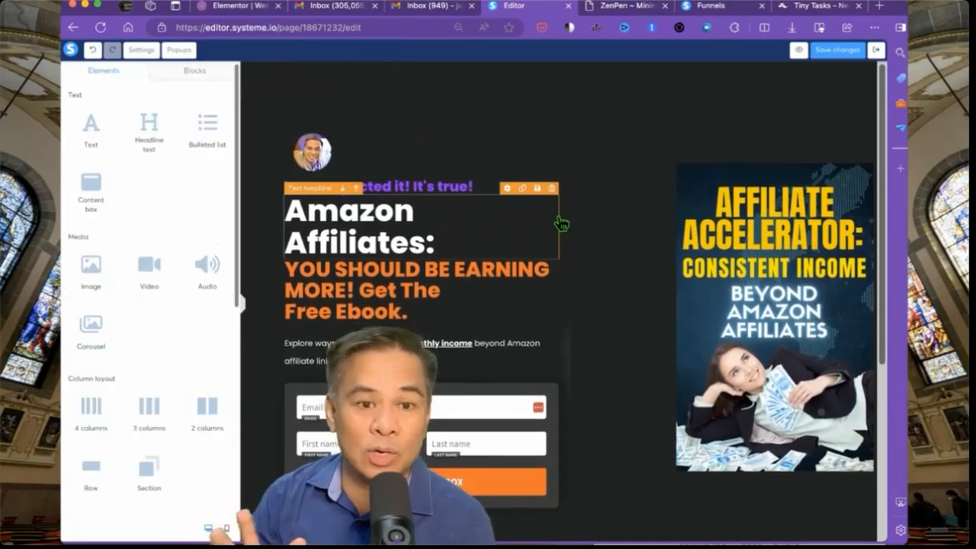
pyautogui.scroll(-5, 562, 223)
pyautogui.scroll(4, 562, 223)
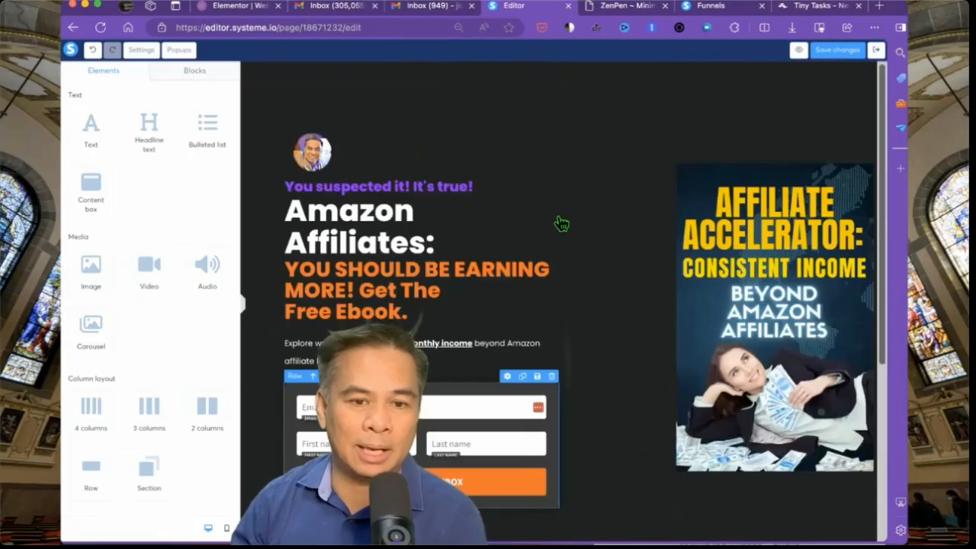
pyautogui.scroll(-4, 594, 200)
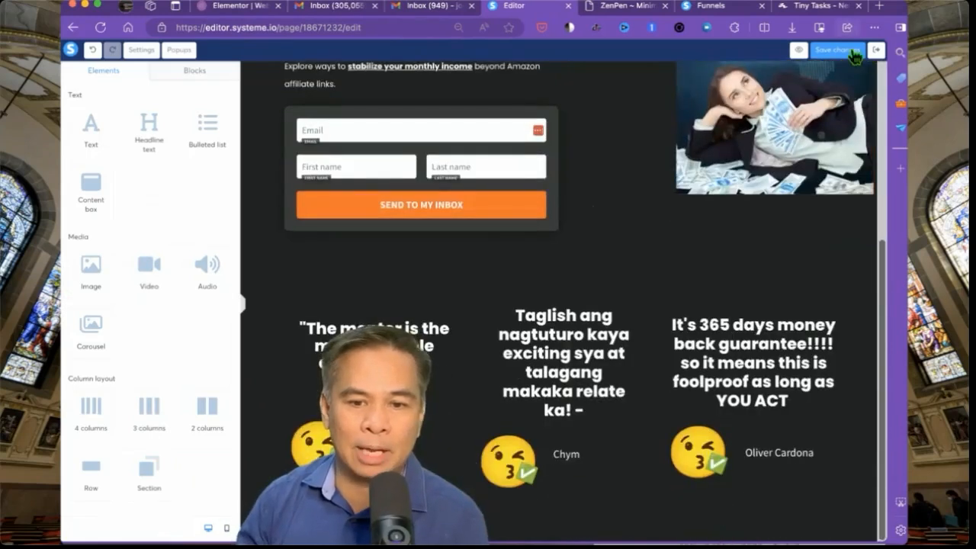
# - Save the page changes and review the updated opt-in page
pyautogui.click(853, 57)
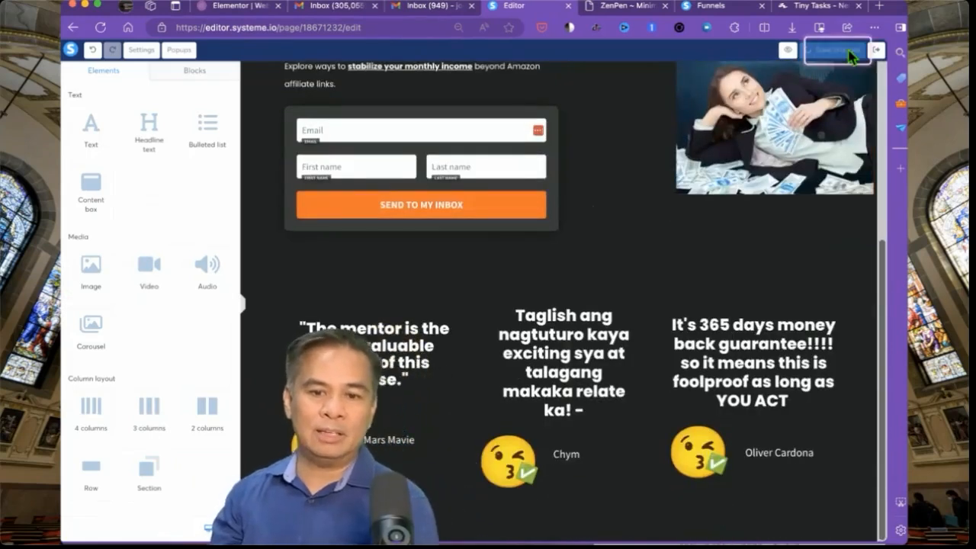
pyautogui.scroll(5, 705, 218)
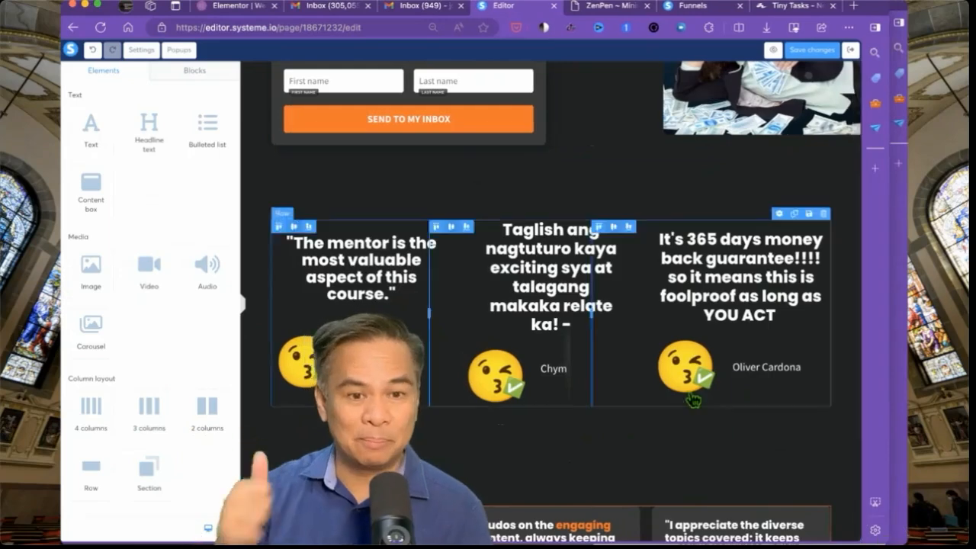
pyautogui.scroll(4, 685, 395)
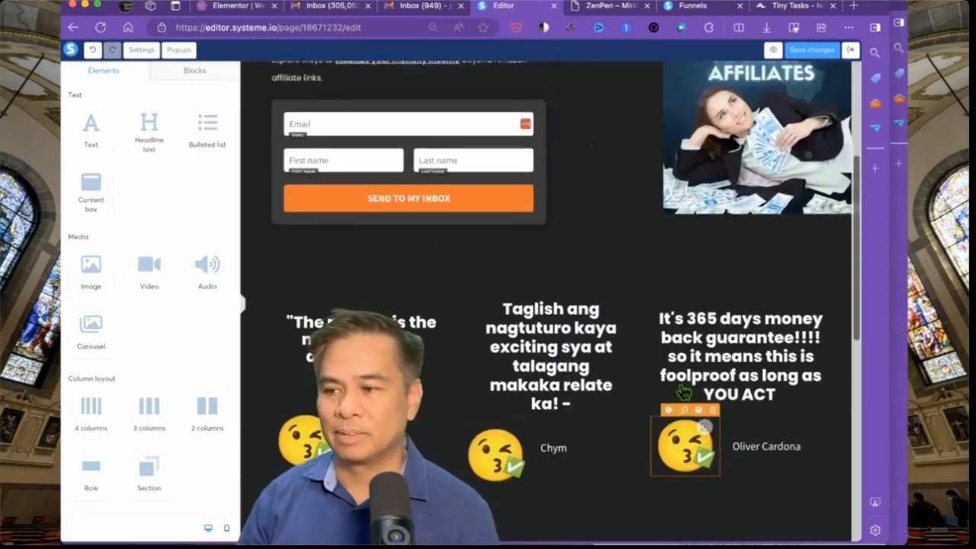
pyautogui.scroll(-3, 683, 391)
pyautogui.scroll(2, 683, 391)
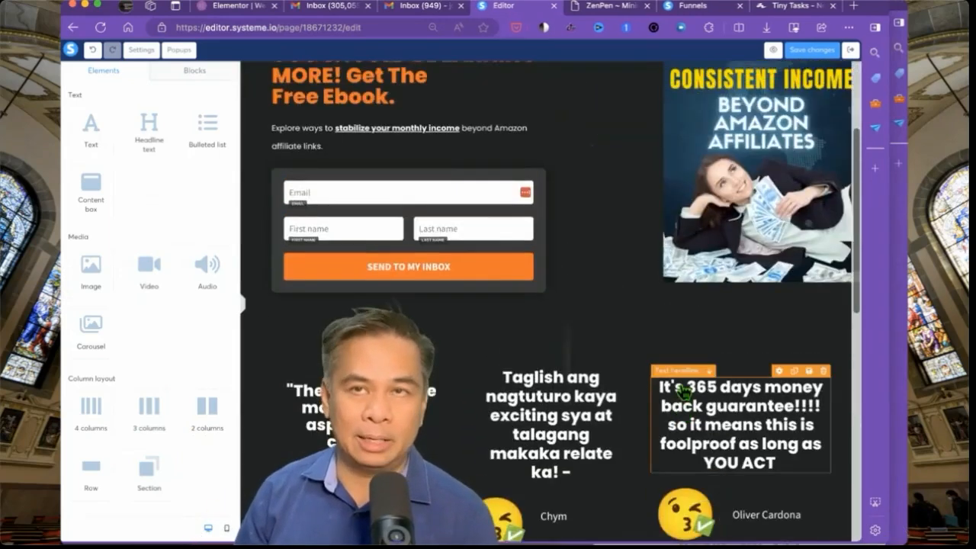
pyautogui.scroll(-5, 683, 391)
pyautogui.scroll(1, 685, 393)
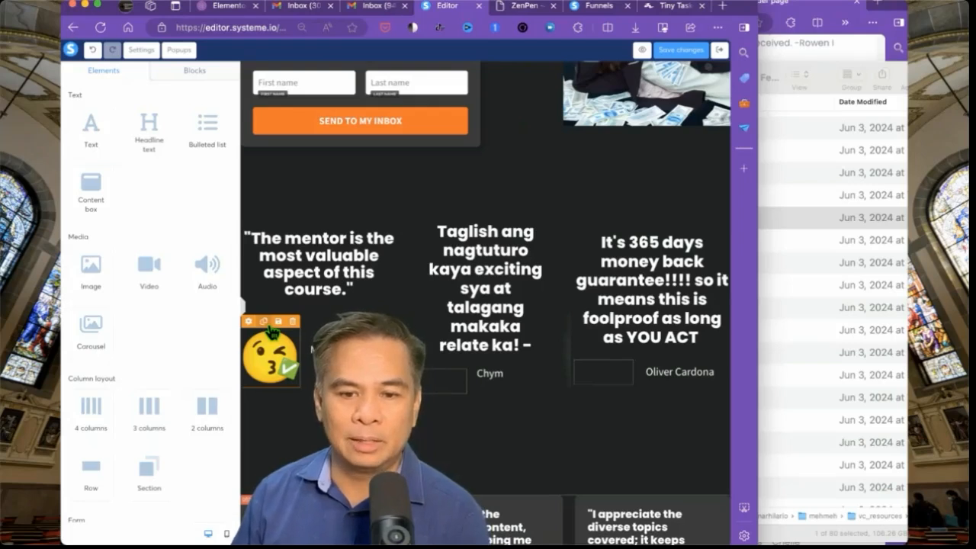
# - Duplicate the emoji avatar twice and place the copies beside the second and third reviewers' names
pyautogui.click(267, 323)
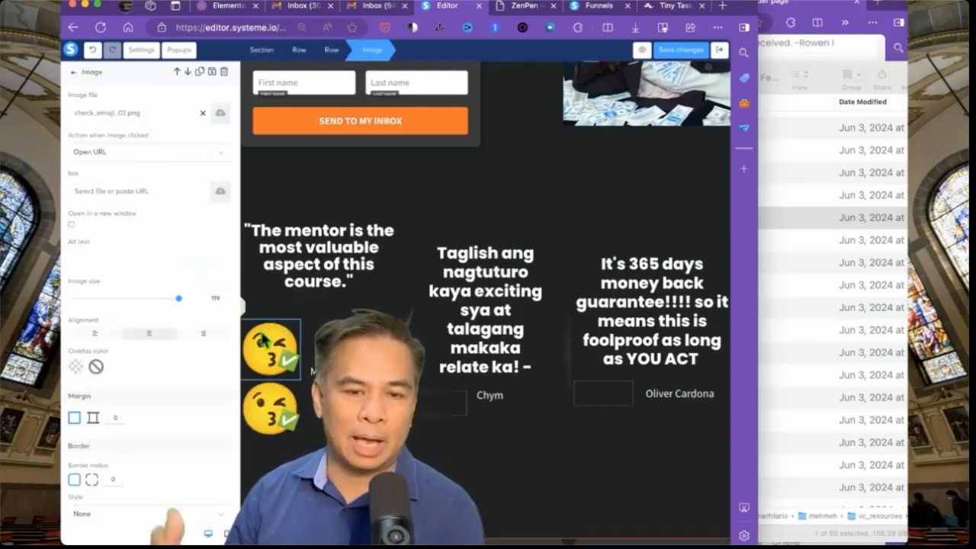
pyautogui.click(263, 340)
pyautogui.click(269, 316)
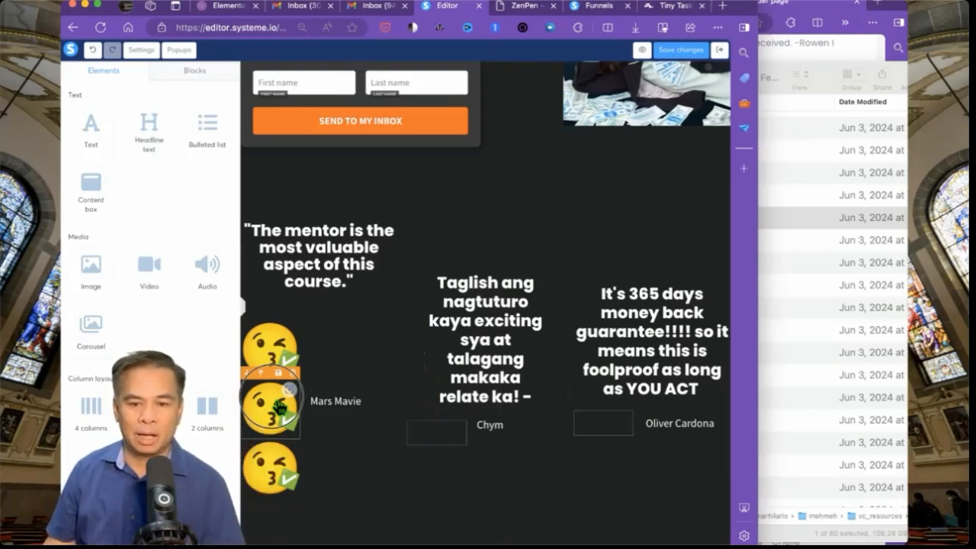
pyautogui.moveTo(280, 408); pyautogui.dragTo(434, 437)
pyautogui.moveTo(290, 391); pyautogui.dragTo(608, 399)
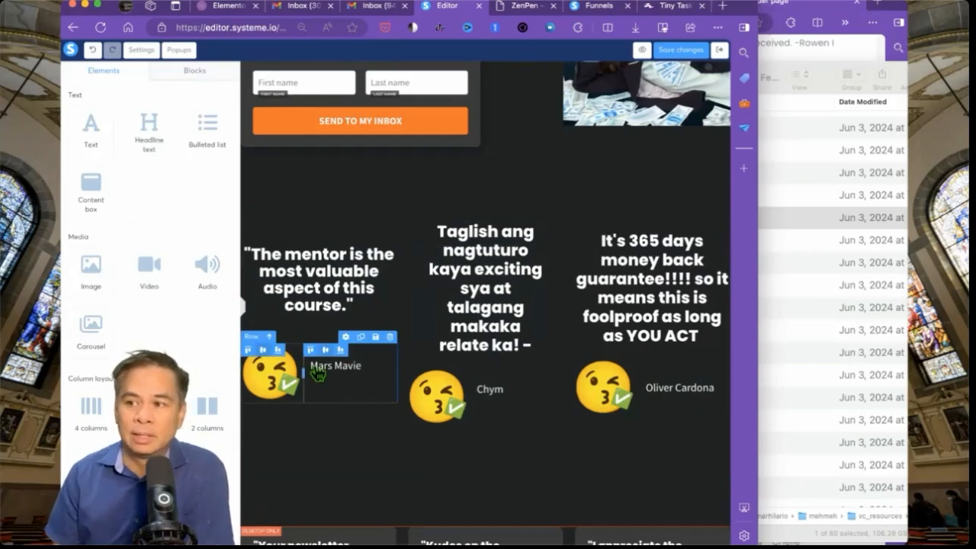
# - Preview the check_emoji files such as check_emoji_04, then move the file window aside
pyautogui.click(829, 182)
pyautogui.click(787, 181)
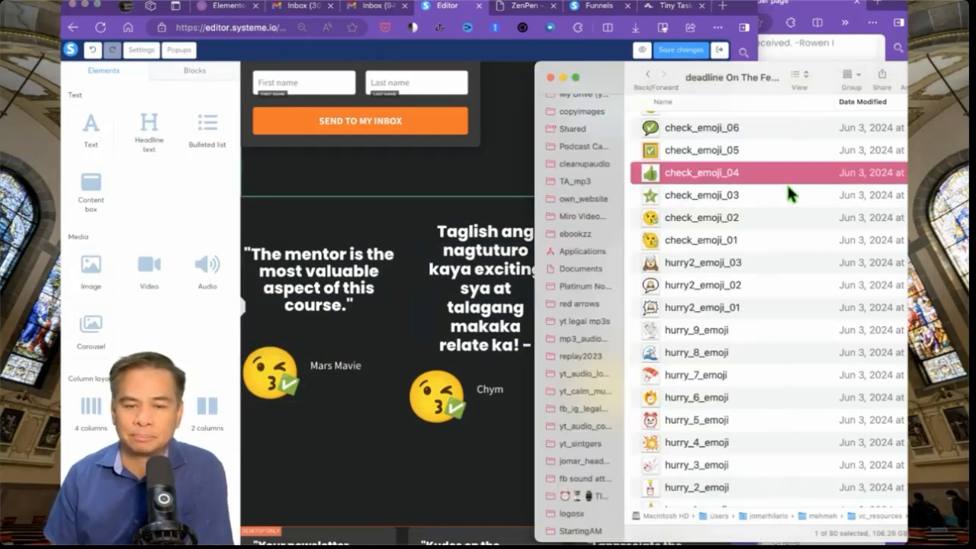
pyautogui.press('space')
pyautogui.press('Up')
pyautogui.press('Up')
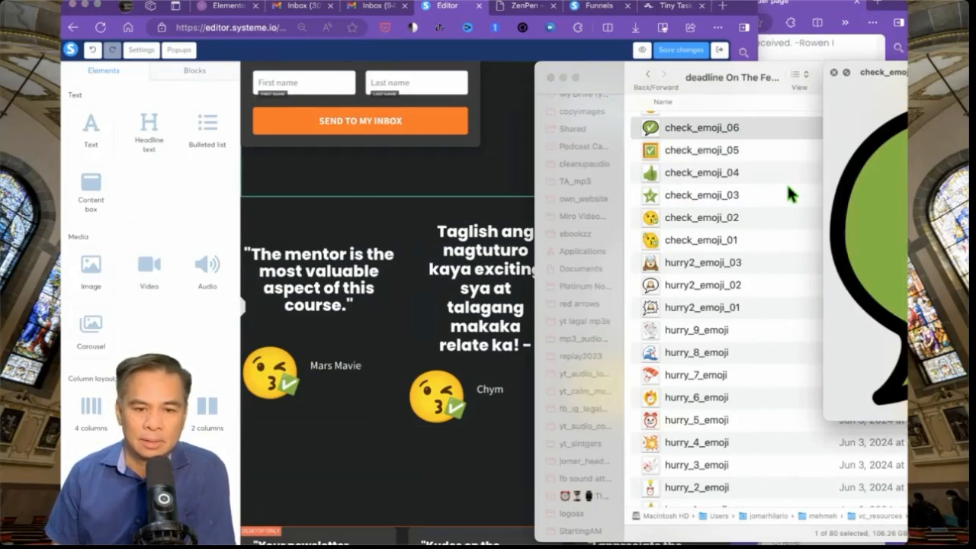
pyautogui.press('space')
pyautogui.moveTo(612, 78); pyautogui.dragTo(972, 335)
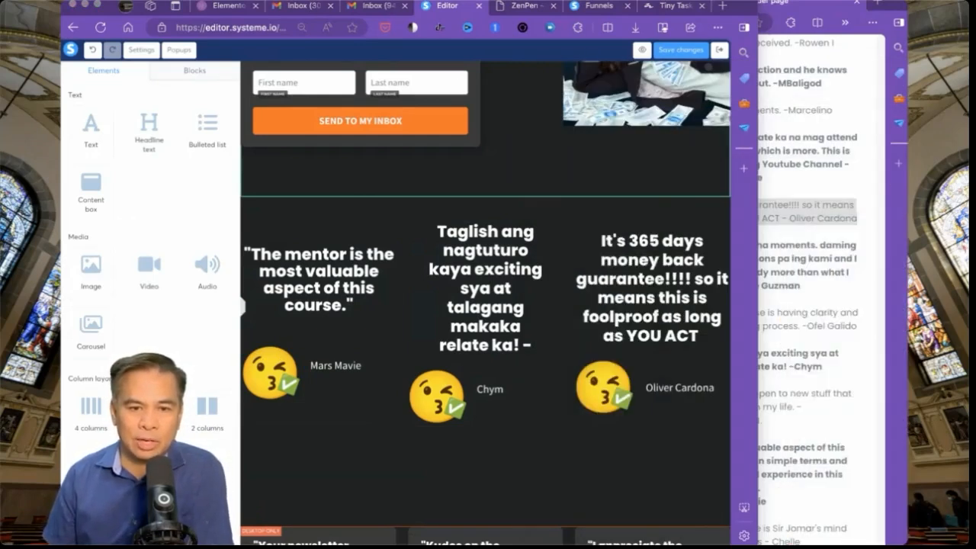
pyautogui.scroll(1, 682, 483)
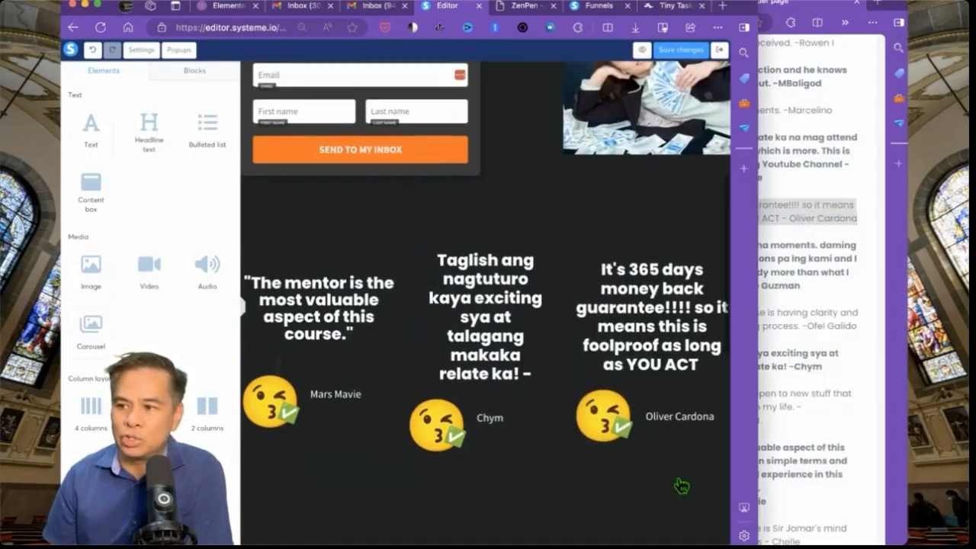
pyautogui.moveTo(757, 546); pyautogui.dragTo(888, 540)
pyautogui.scroll(3, 691, 398)
pyautogui.scroll(6, 684, 392)
pyautogui.scroll(-8, 684, 392)
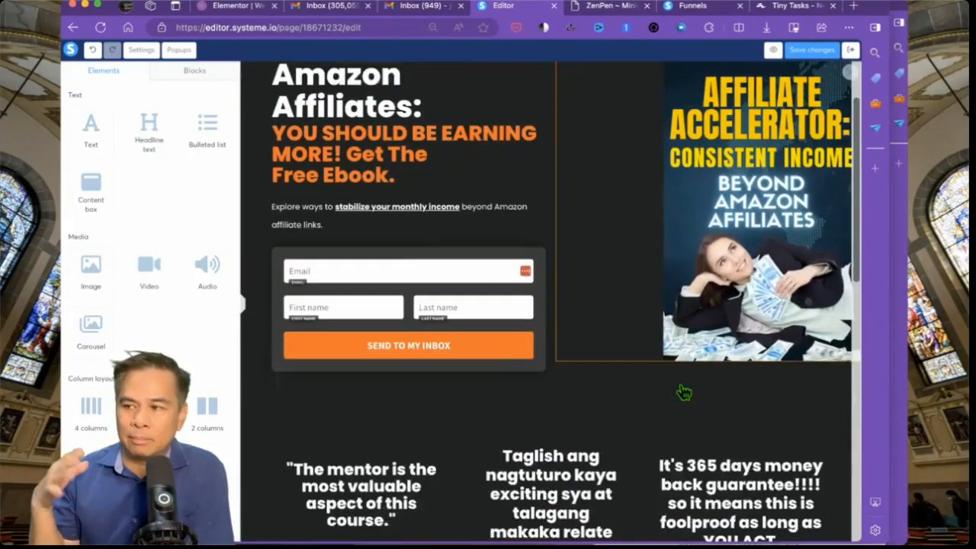
# - Narrow the browser to reach the emoji files and preview check_emoji_04
pyautogui.scroll(4, 684, 391)
pyautogui.scroll(-10, 684, 391)
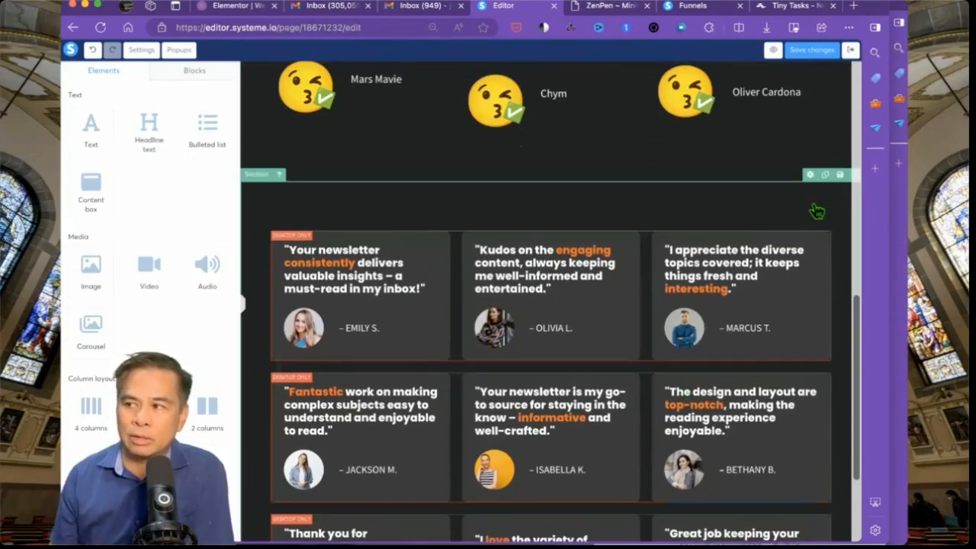
pyautogui.moveTo(898, 204); pyautogui.dragTo(817, 165)
pyautogui.click(827, 186)
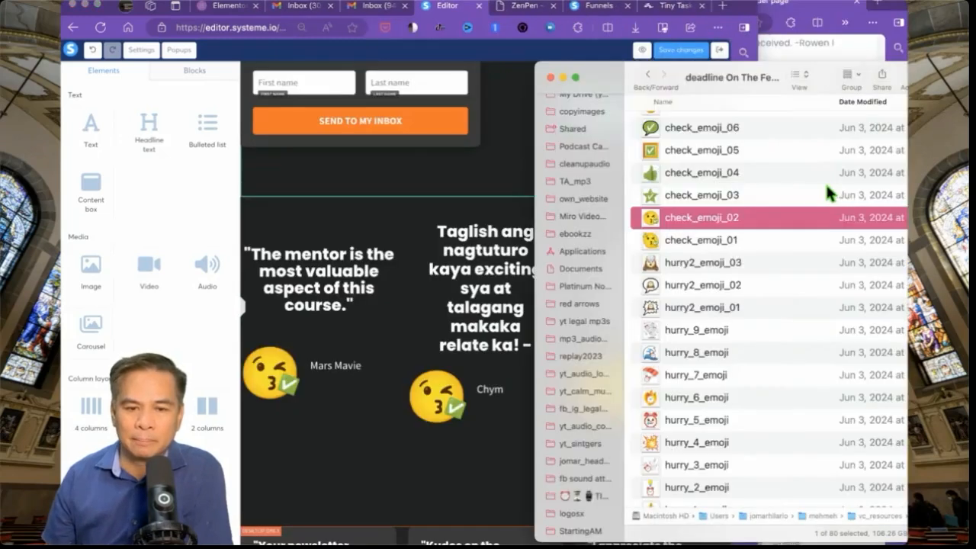
pyautogui.click(787, 180)
pyautogui.press('space')
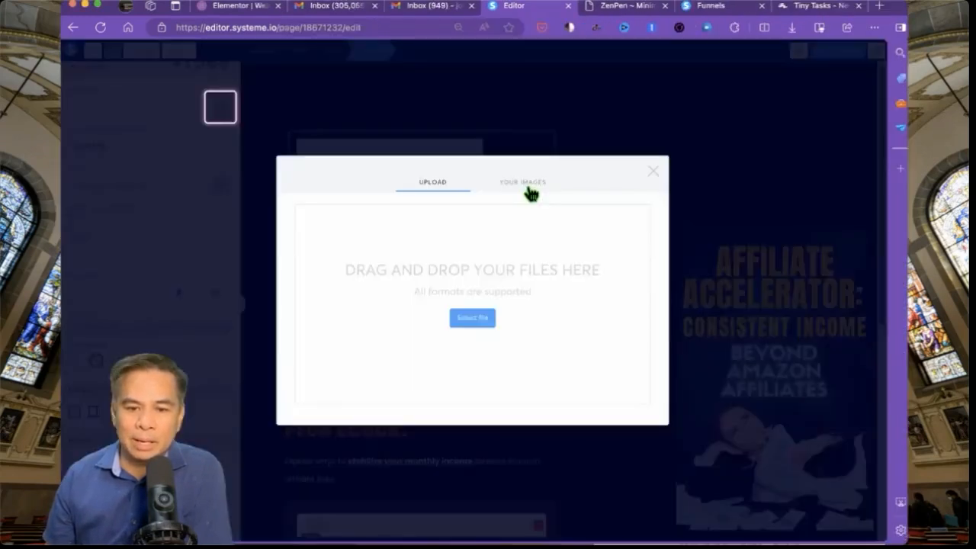
# - Insert the cartoon logo image from the library of previously uploaded images
pyautogui.click(531, 194)
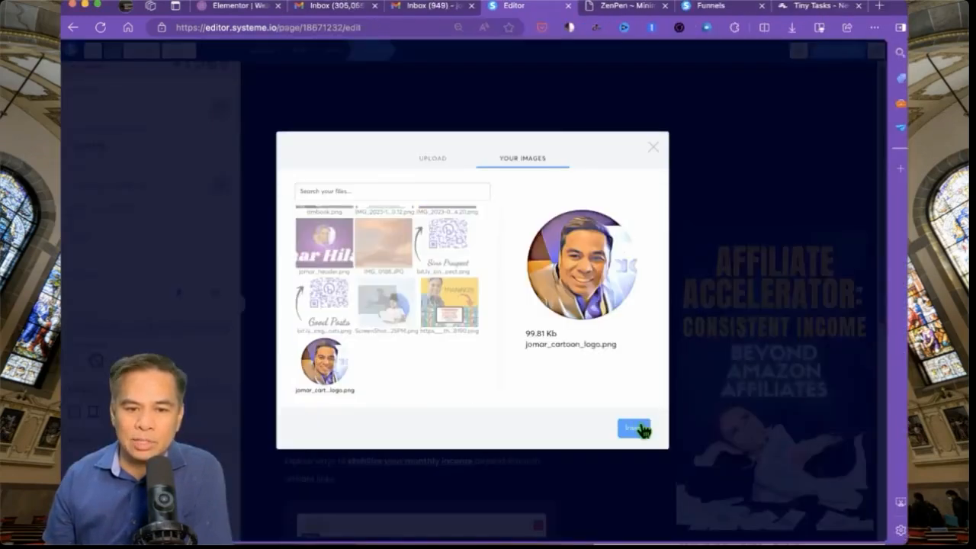
pyautogui.click(641, 429)
pyautogui.scroll(-5, 457, 305)
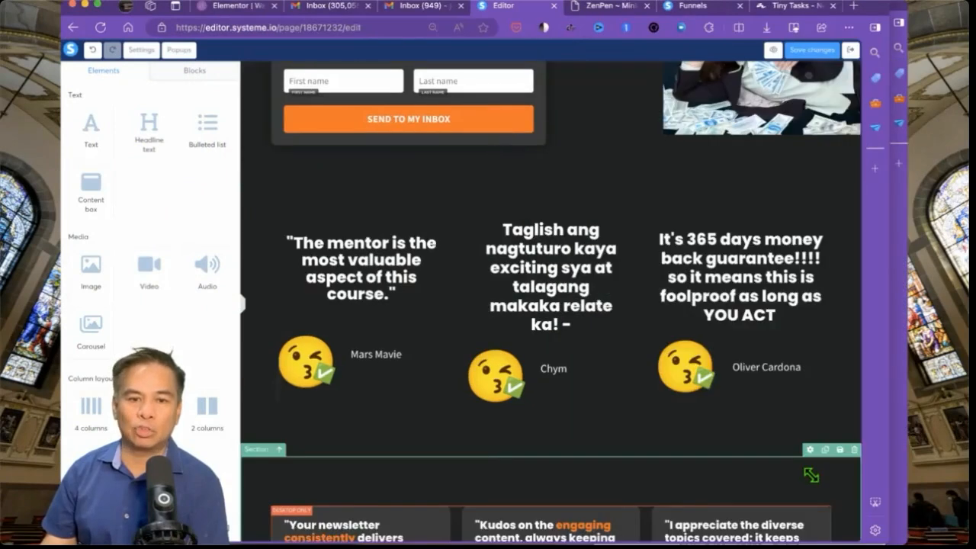
pyautogui.scroll(-5, 810, 183)
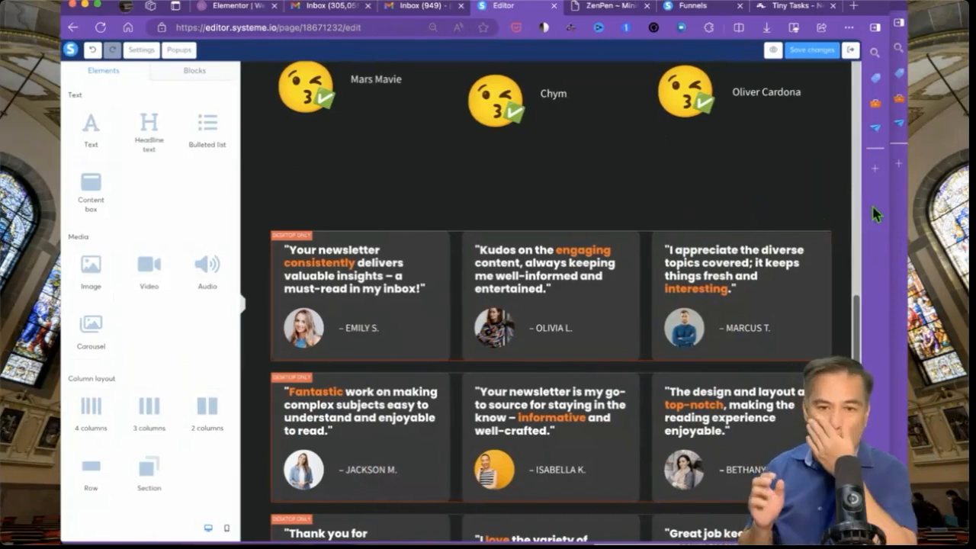
# - Widen the browser and delete the stock-photo testimonial section below the emoji testimonials
pyautogui.moveTo(897, 204); pyautogui.dragTo(917, 195)
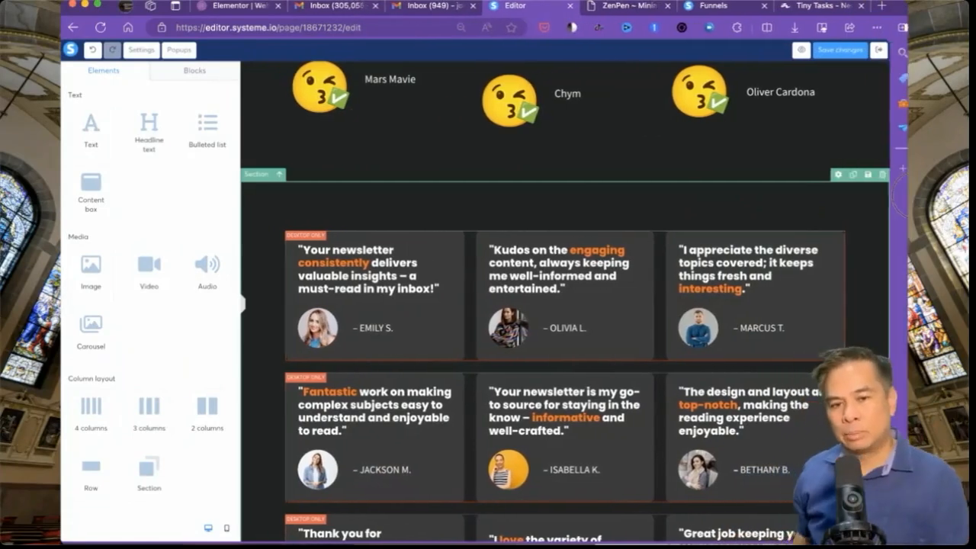
pyautogui.scroll(-2, 838, 244)
pyautogui.scroll(5, 762, 343)
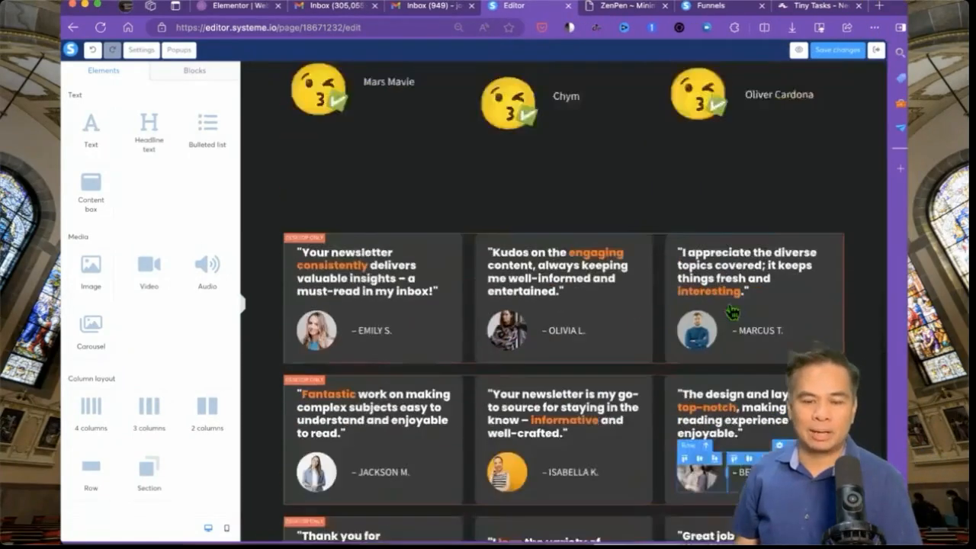
pyautogui.scroll(-2, 731, 379)
pyautogui.scroll(-3, 730, 379)
pyautogui.click(880, 144)
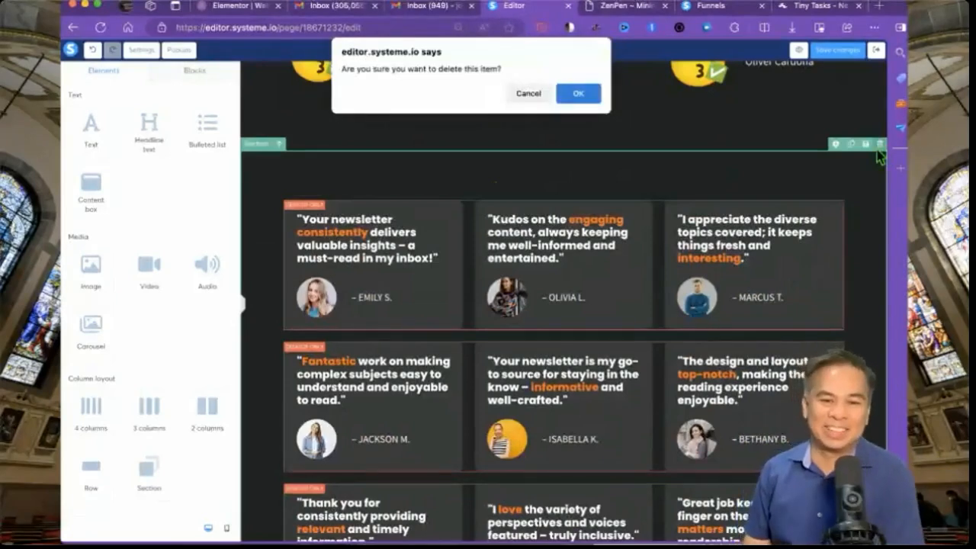
pyautogui.press('Return')
pyautogui.scroll(3, 703, 217)
pyautogui.scroll(-3, 706, 217)
pyautogui.scroll(3, 703, 217)
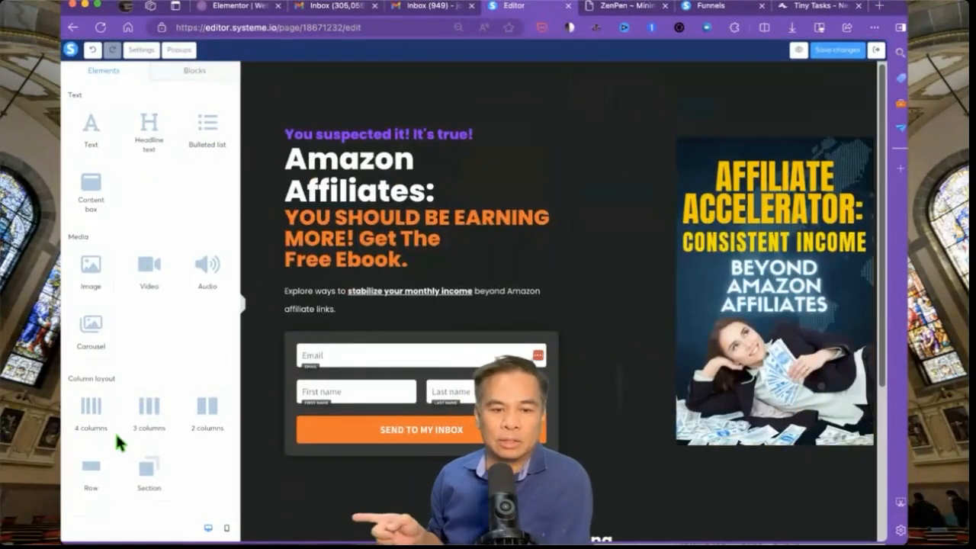
# - Add a row holding the round cartoon logo image above the headline, then preview on mobile
pyautogui.moveTo(97, 482); pyautogui.dragTo(385, 140)
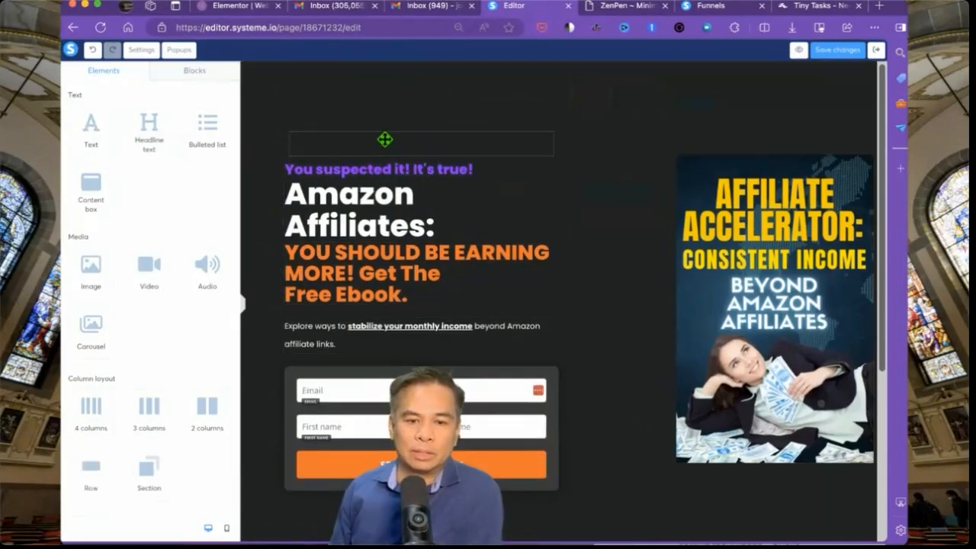
pyautogui.moveTo(109, 266); pyautogui.dragTo(329, 141)
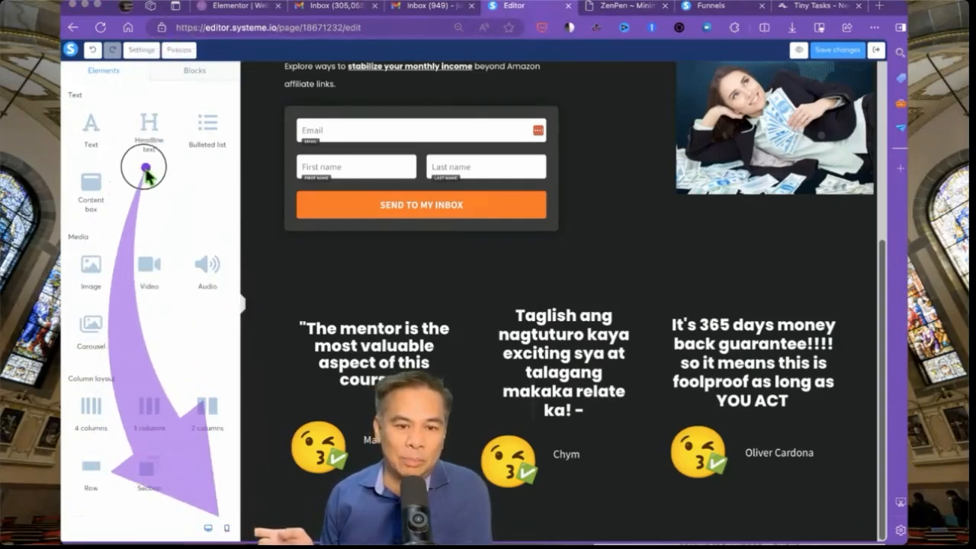
pyautogui.click(227, 528)
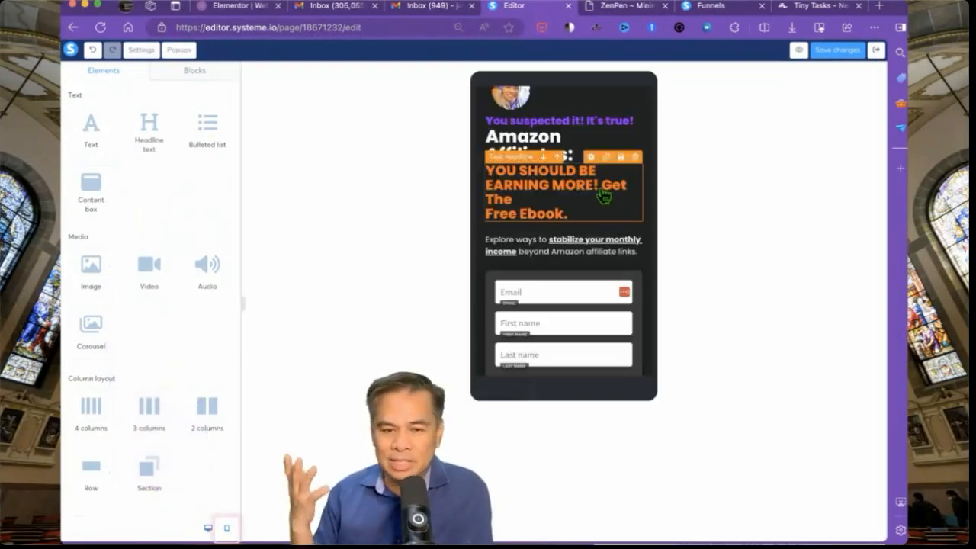
pyautogui.scroll(5, 606, 204)
pyautogui.scroll(-1, 603, 196)
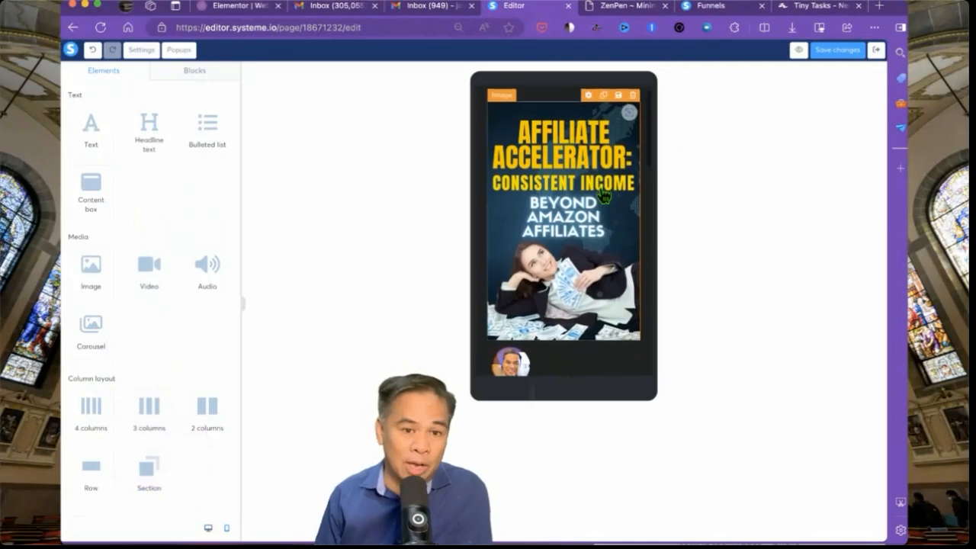
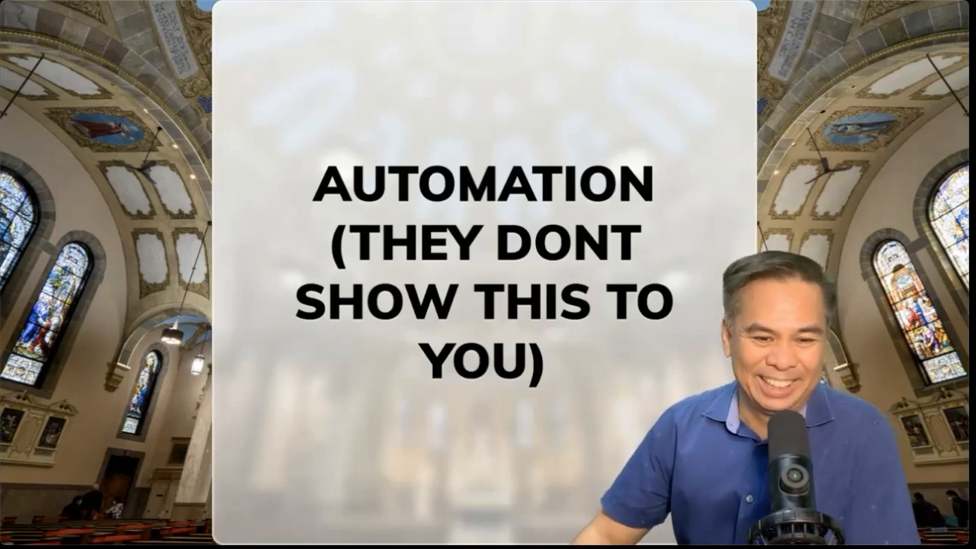
# - Submit a test sign-up with SEND TO MY INBOX on the live squeeze page in a private window
pyautogui.press('Right')
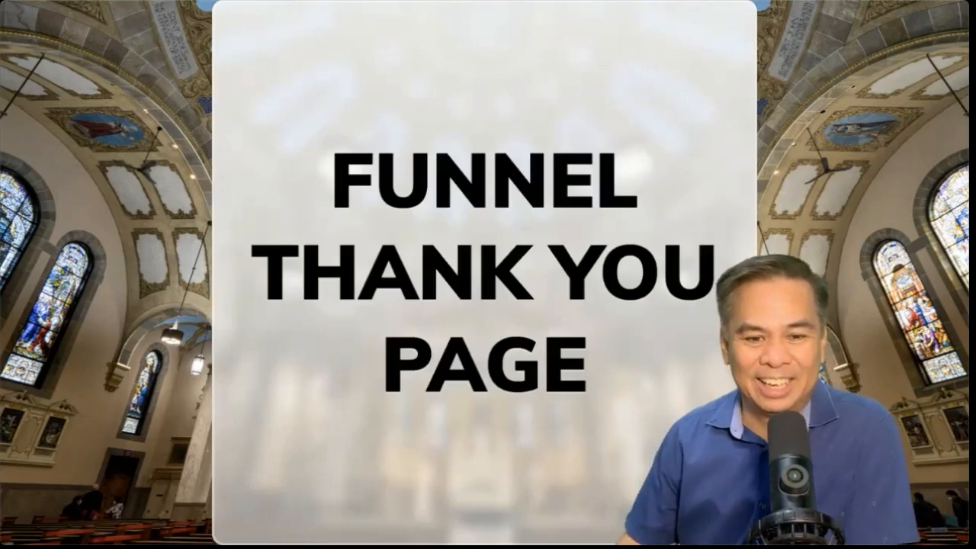
pyautogui.press('Left')
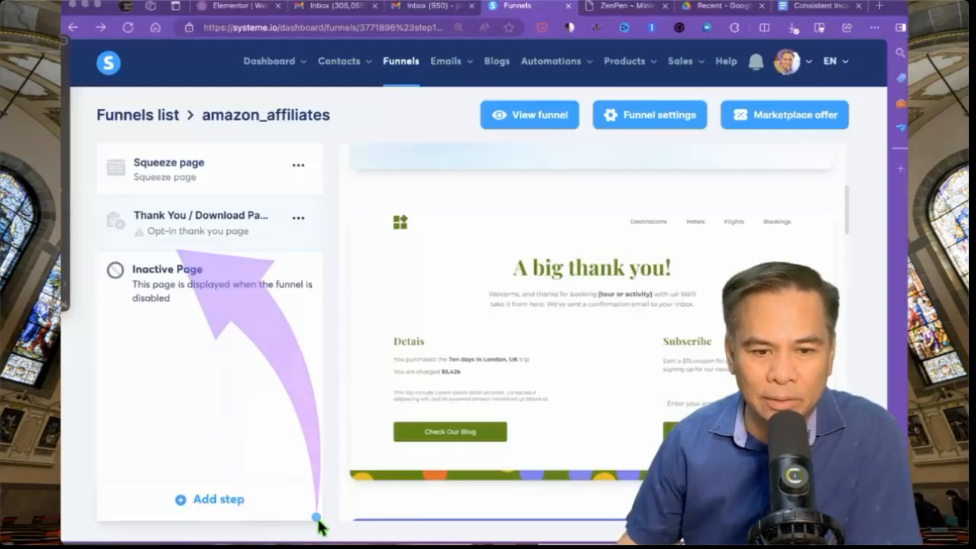
pyautogui.press('super+grave')
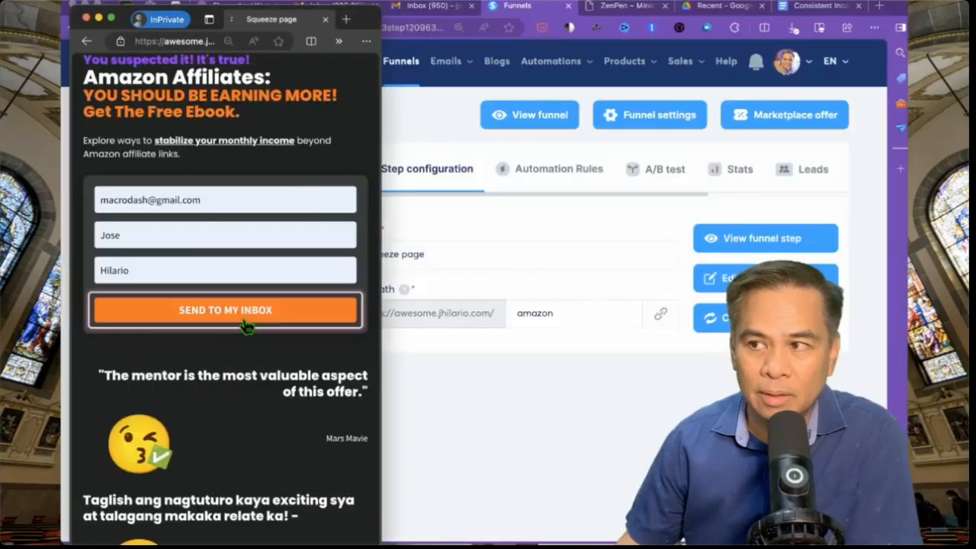
pyautogui.click(247, 325)
pyautogui.click(257, 394)
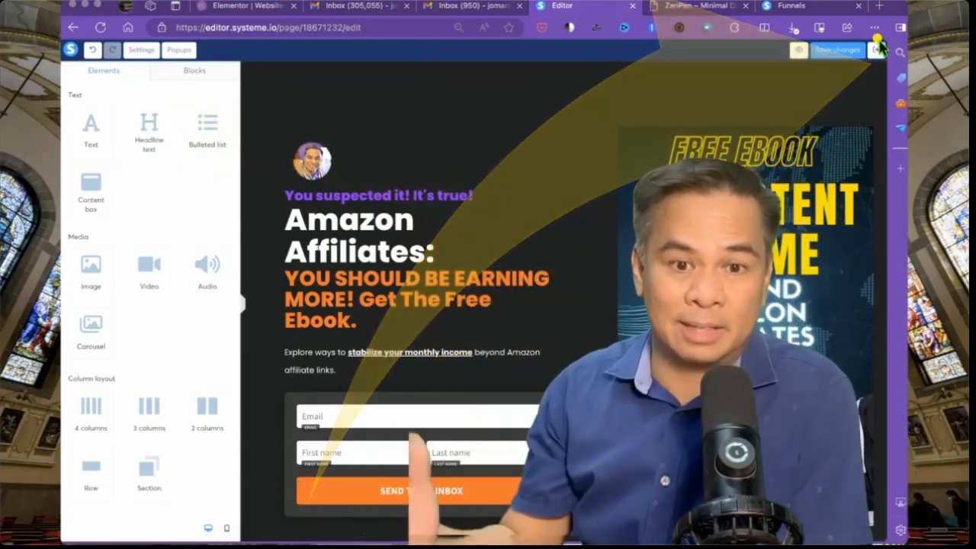
# - Leave the page editor and start editing the squeeze page's URL Path field
pyautogui.click(877, 49)
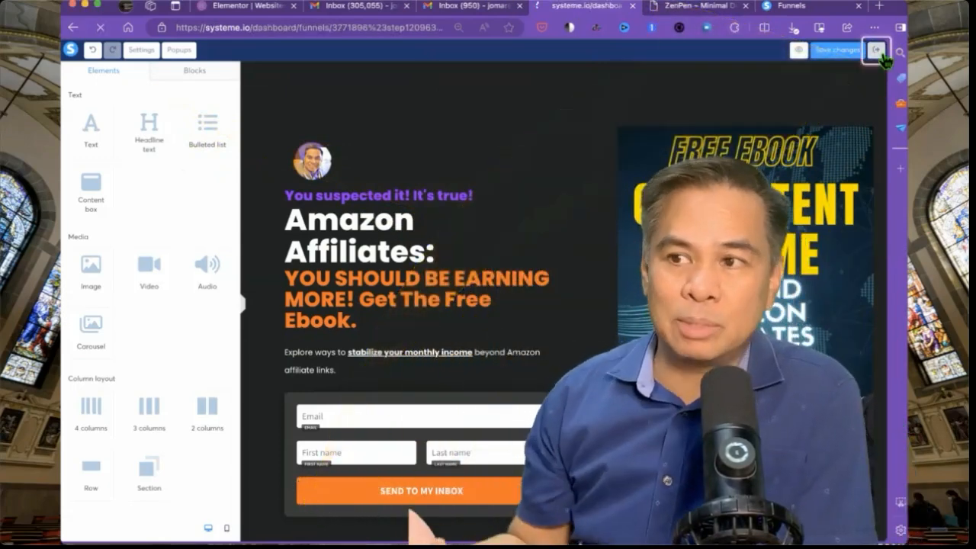
pyautogui.scroll(-1, 885, 61)
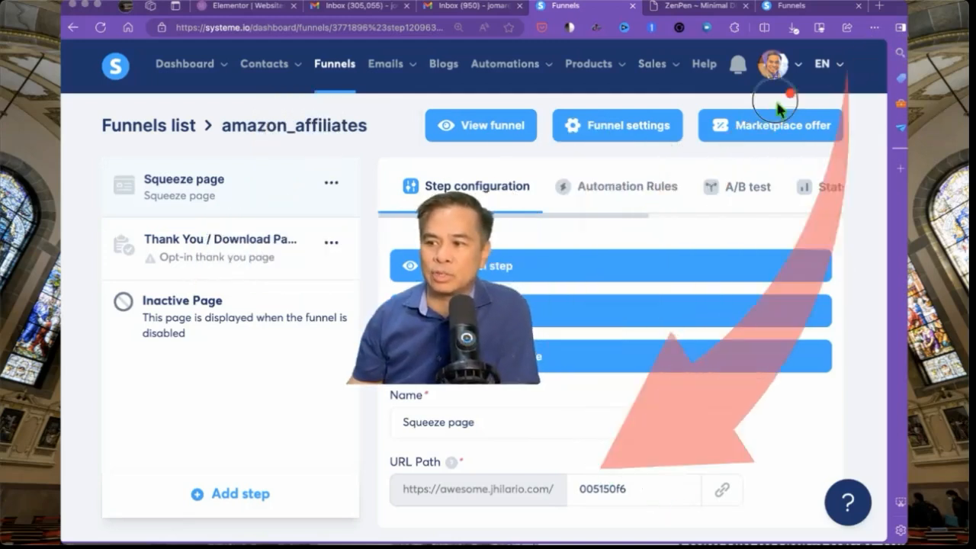
pyautogui.click(615, 488)
pyautogui.doubleClick(618, 492)
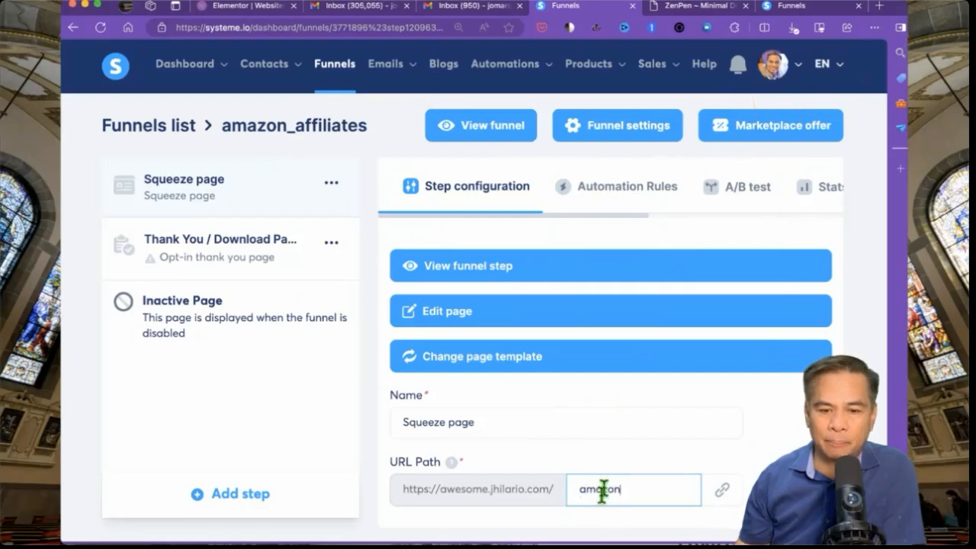
pyautogui.moveTo(554, 463)
pyautogui.mouseDown()
pyautogui.moveTo(648, 507)
pyautogui.moveTo(647, 489)
pyautogui.mouseUp()
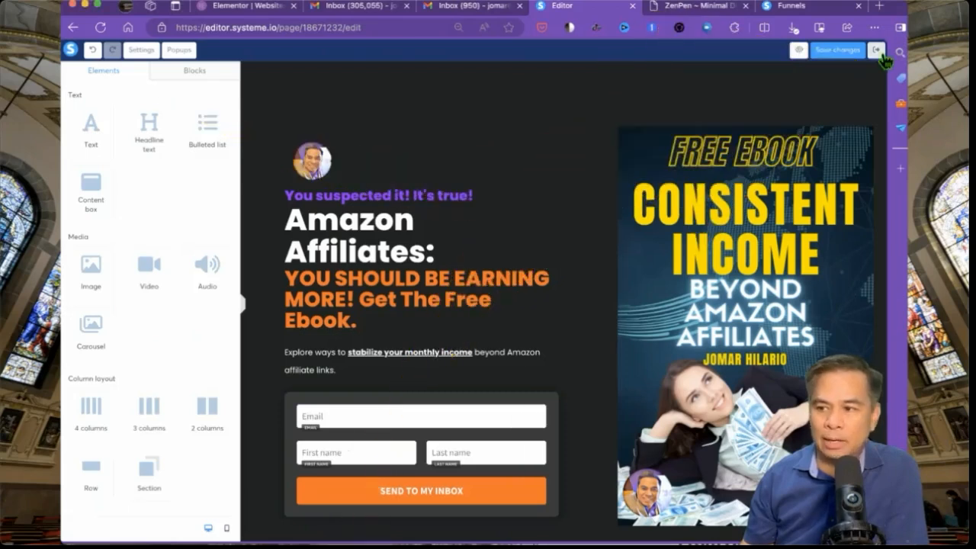
pyautogui.click(878, 51)
pyautogui.moveTo(601, 473)
pyautogui.mouseDown()
pyautogui.moveTo(834, 124)
pyautogui.moveTo(746, 120)
pyautogui.moveTo(786, 75)
pyautogui.moveTo(774, 72)
pyautogui.moveTo(757, 99)
pyautogui.mouseUp()
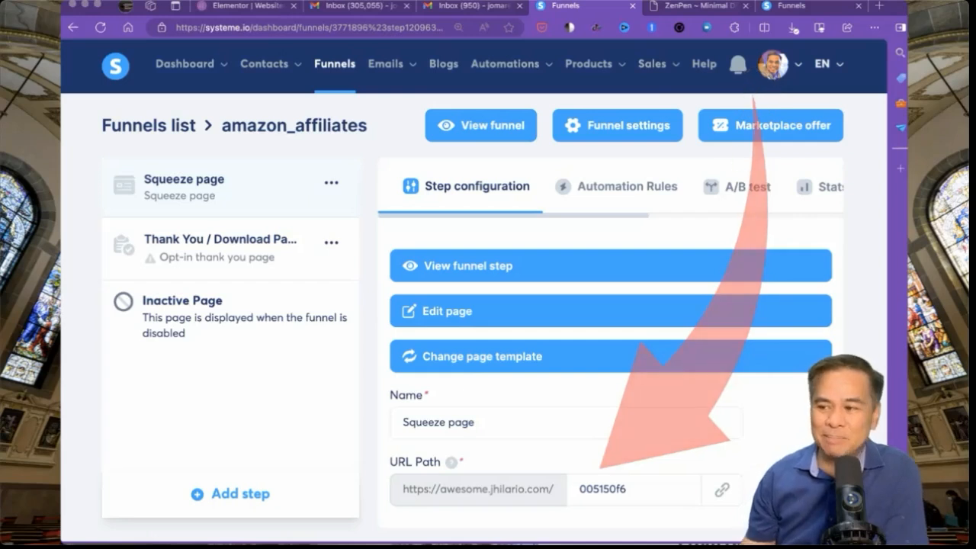
# - Replace the squeeze page URL path with 'amazon' and confirm it
pyautogui.click(617, 488)
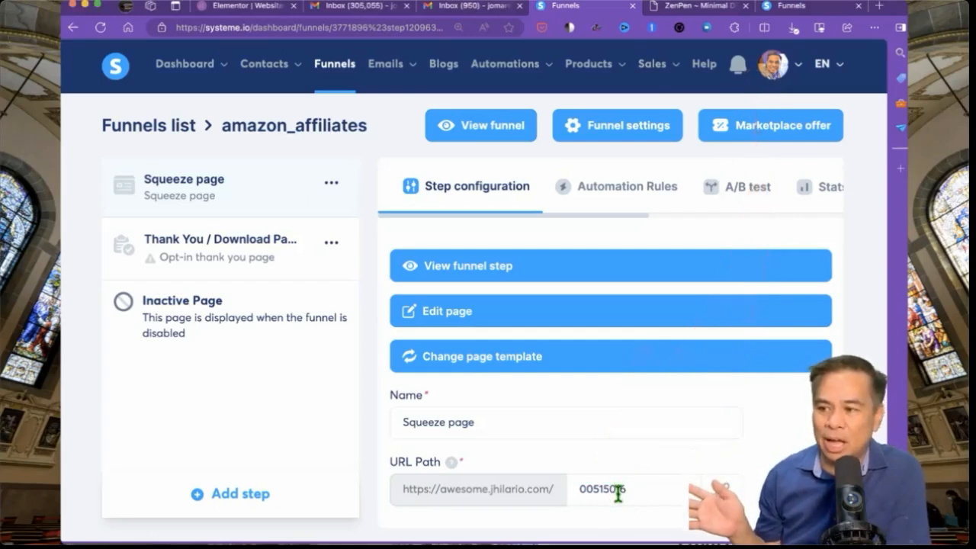
pyautogui.doubleClick(617, 488)
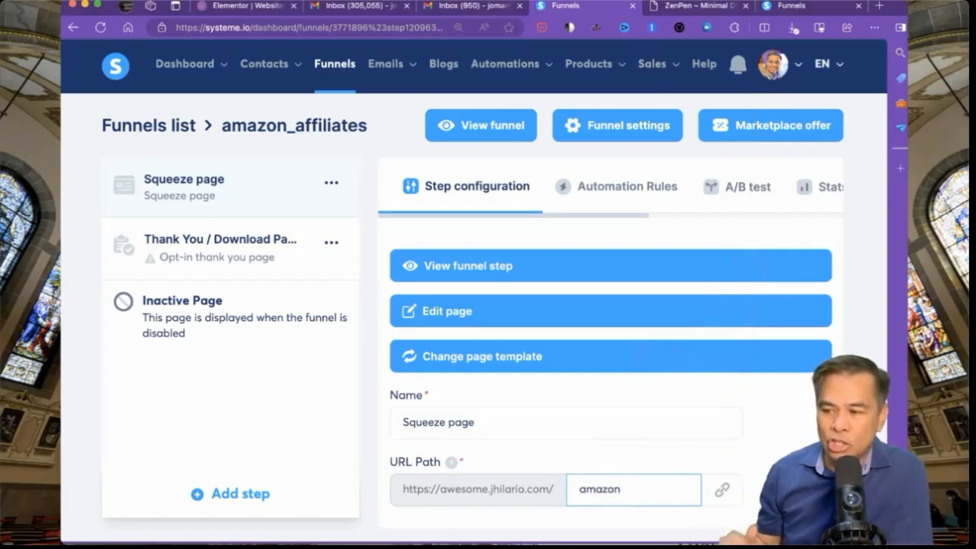
pyautogui.write('amazon')
pyautogui.click(555, 468)
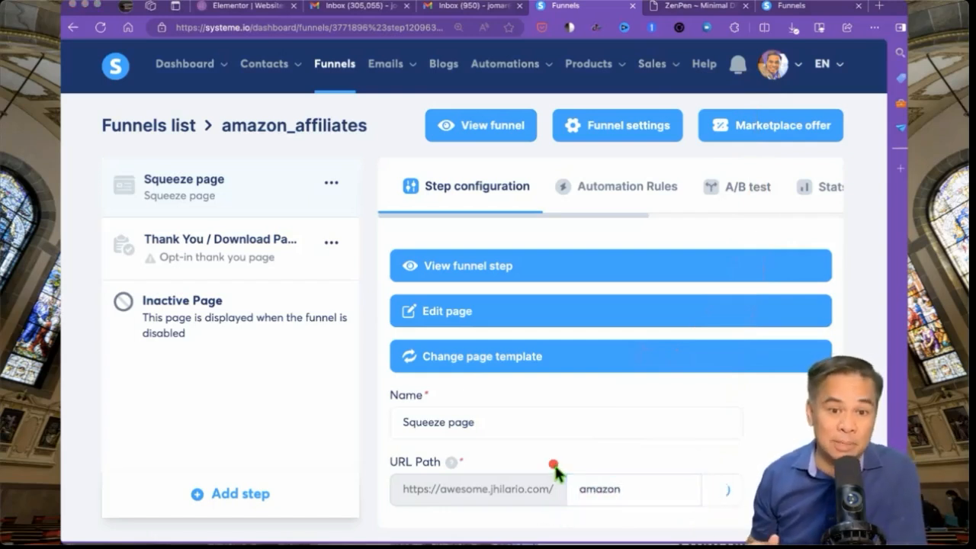
pyautogui.moveTo(633, 497)
pyautogui.mouseDown()
pyautogui.moveTo(676, 381)
pyautogui.moveTo(778, 292)
pyautogui.mouseUp()
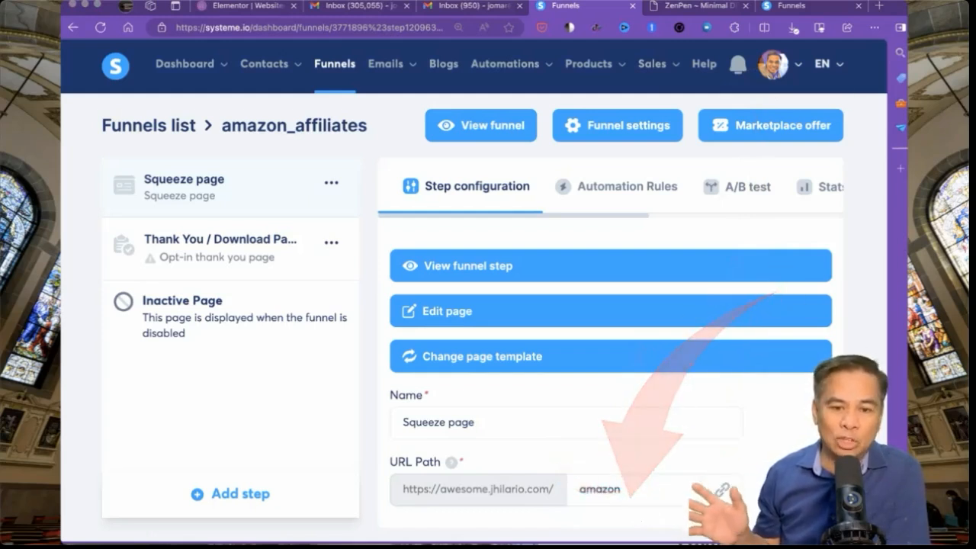
pyautogui.moveTo(534, 461)
pyautogui.mouseDown()
pyautogui.moveTo(654, 514)
pyautogui.moveTo(747, 525)
pyautogui.mouseUp()
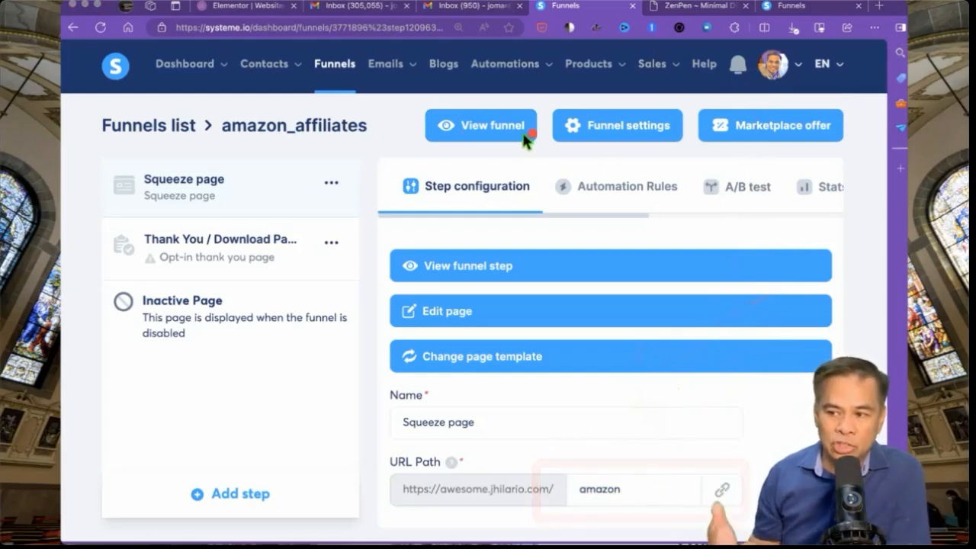
# - Add a squeeze page automation rule using the Funnel step form subscribed trigger
pyautogui.moveTo(553, 169); pyautogui.dragTo(693, 204)
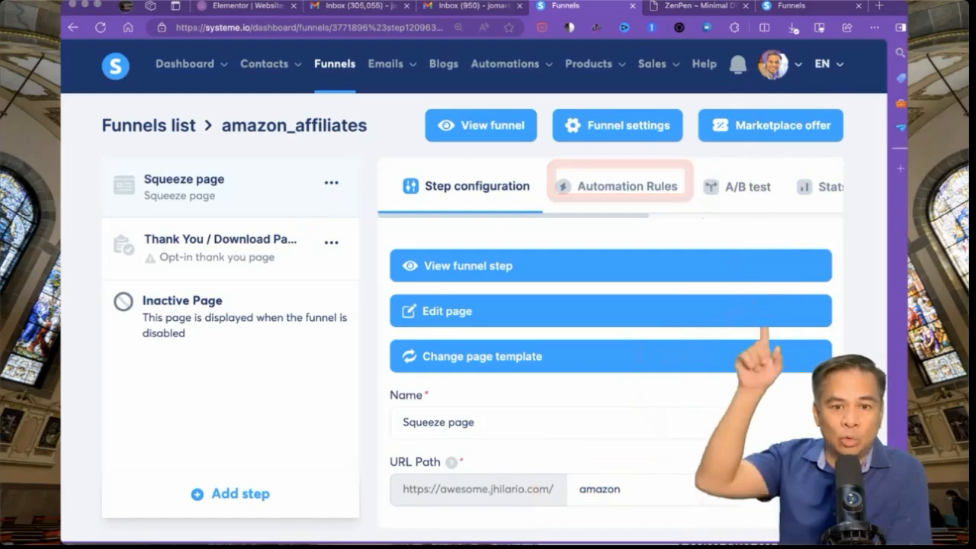
pyautogui.moveTo(740, 371); pyautogui.dragTo(636, 204)
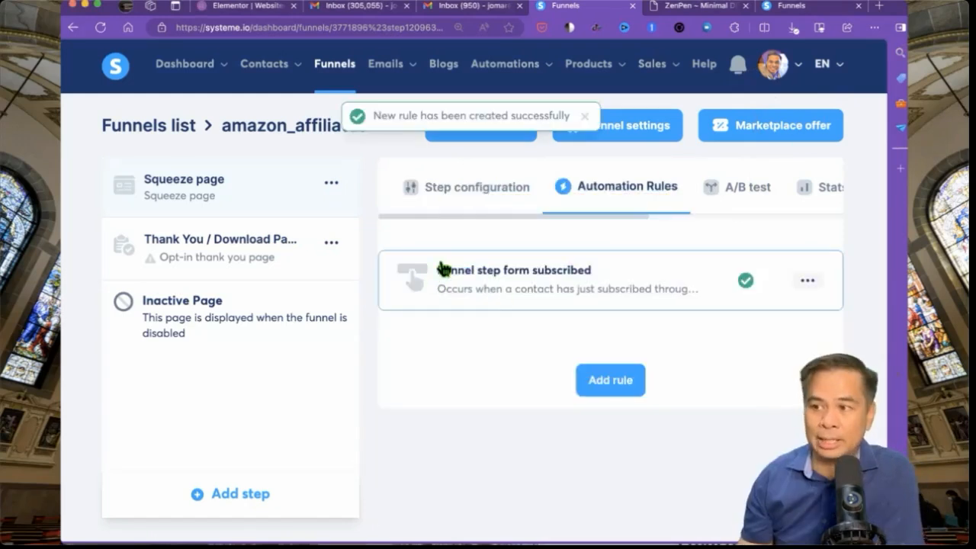
pyautogui.moveTo(377, 240); pyautogui.dragTo(641, 301)
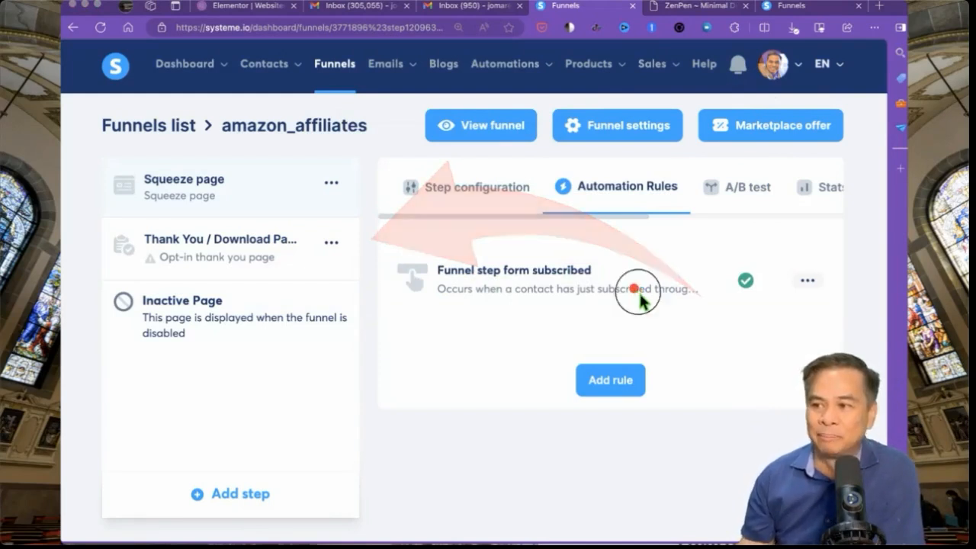
pyautogui.moveTo(632, 289); pyautogui.dragTo(766, 454)
pyautogui.click(497, 272)
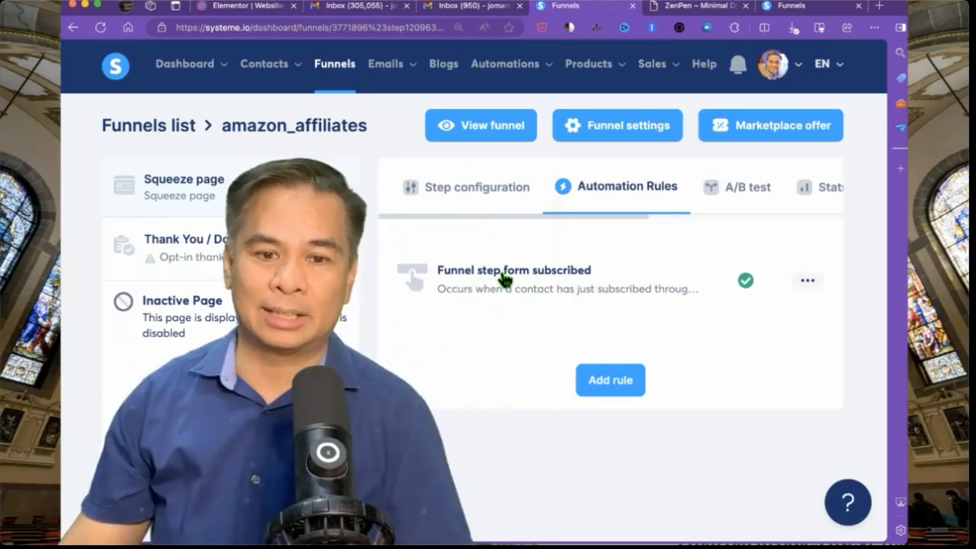
# - Open the Funnel step form subscribed rule and add a Subscribe to campaign action
pyautogui.click(503, 279)
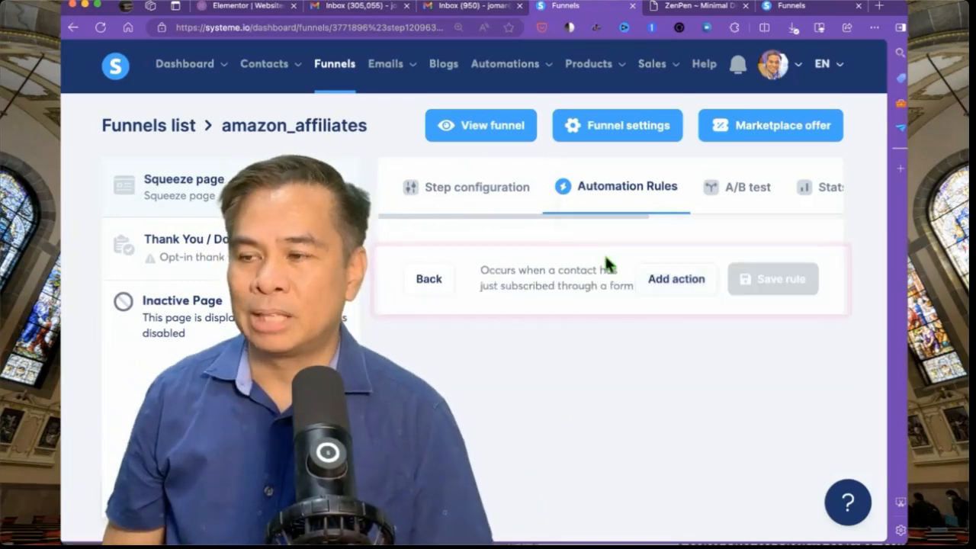
pyautogui.click(671, 285)
pyautogui.moveTo(672, 286); pyautogui.dragTo(811, 499)
pyautogui.click(677, 280)
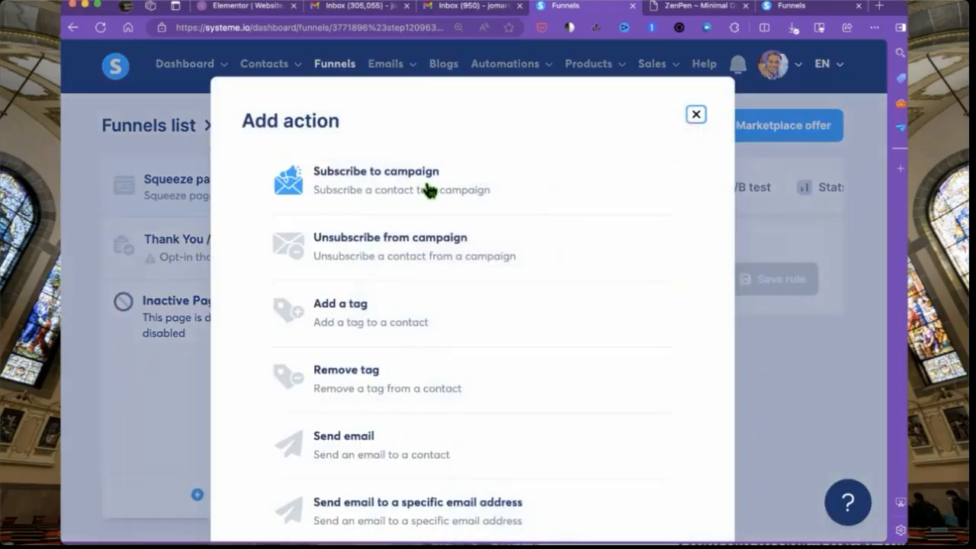
pyautogui.click(428, 190)
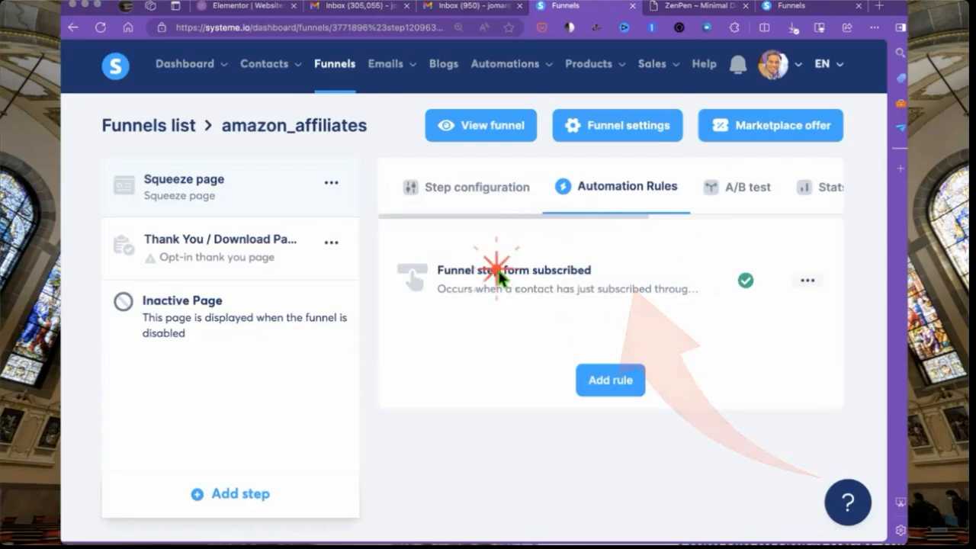
pyautogui.click(504, 280)
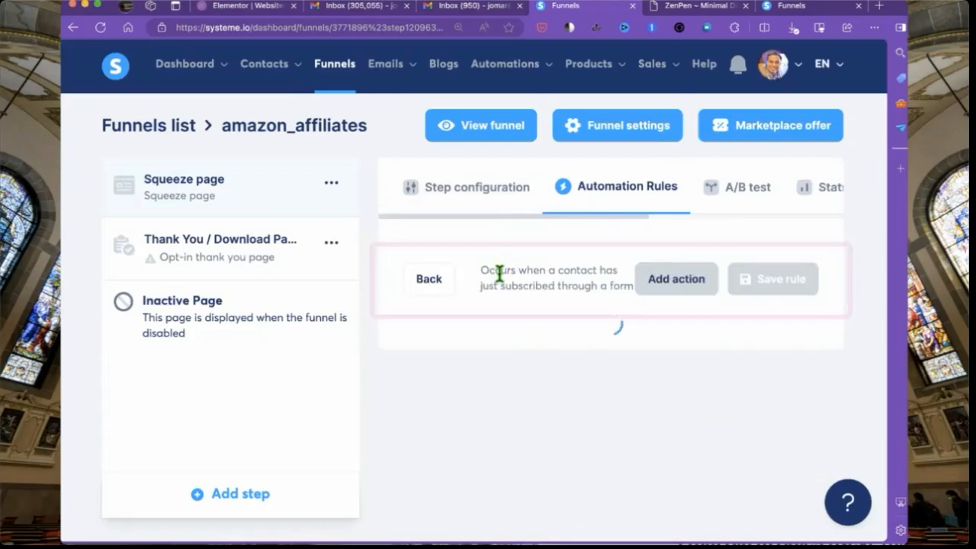
pyautogui.click(676, 280)
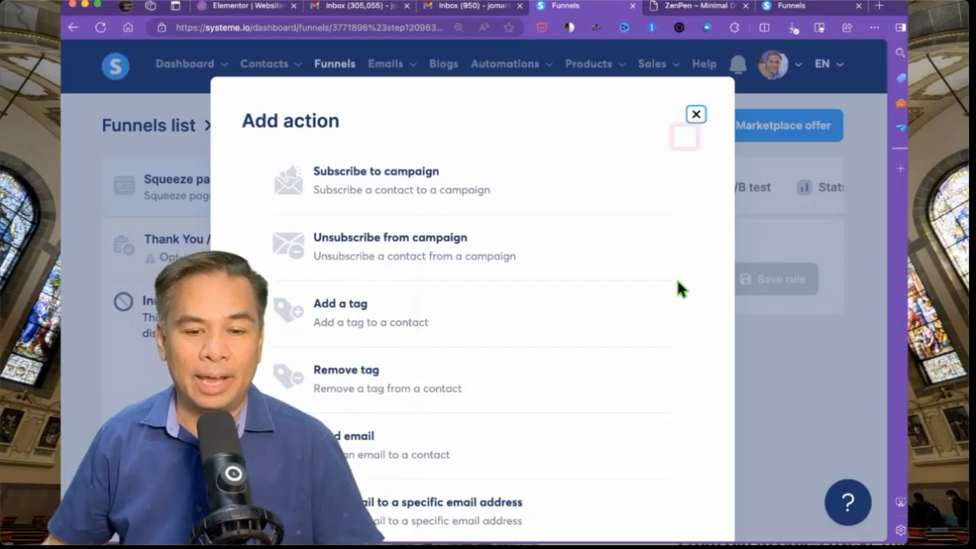
pyautogui.click(431, 191)
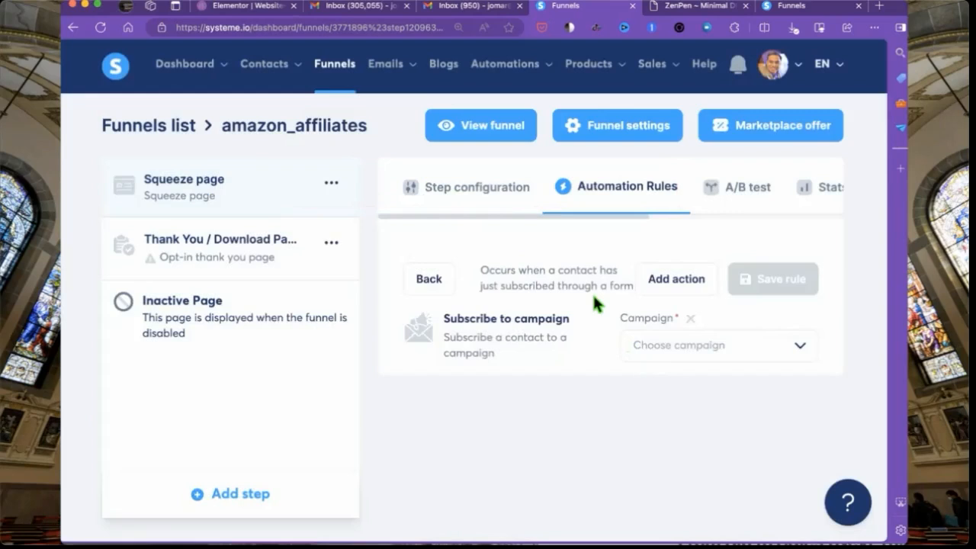
# - Choose amazon_affiliates as the campaign and save the rule
pyautogui.click(700, 350)
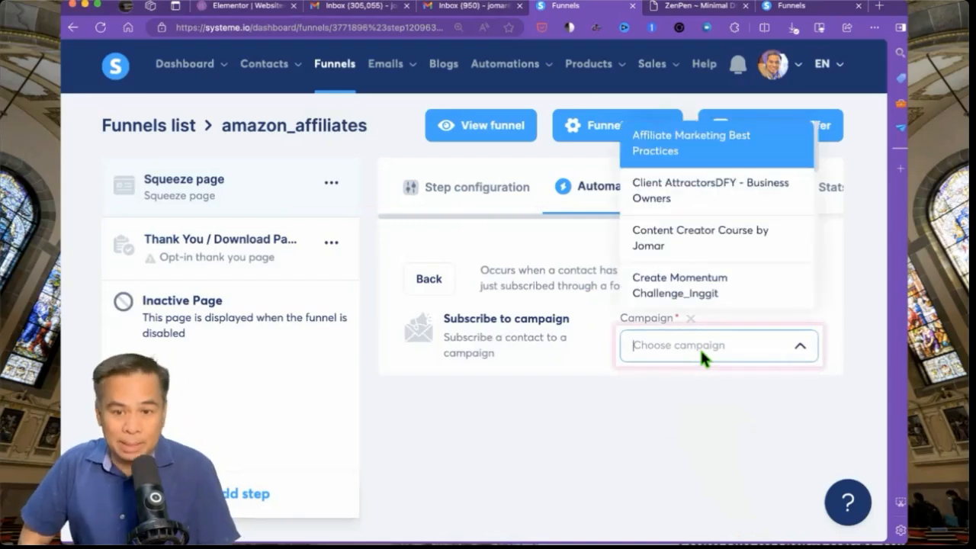
pyautogui.write('a')
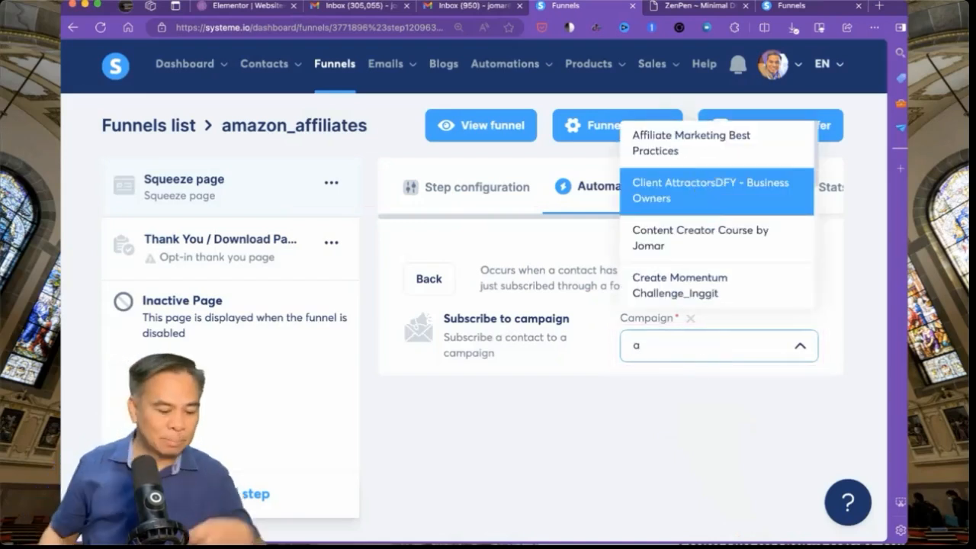
pyautogui.write('ma')
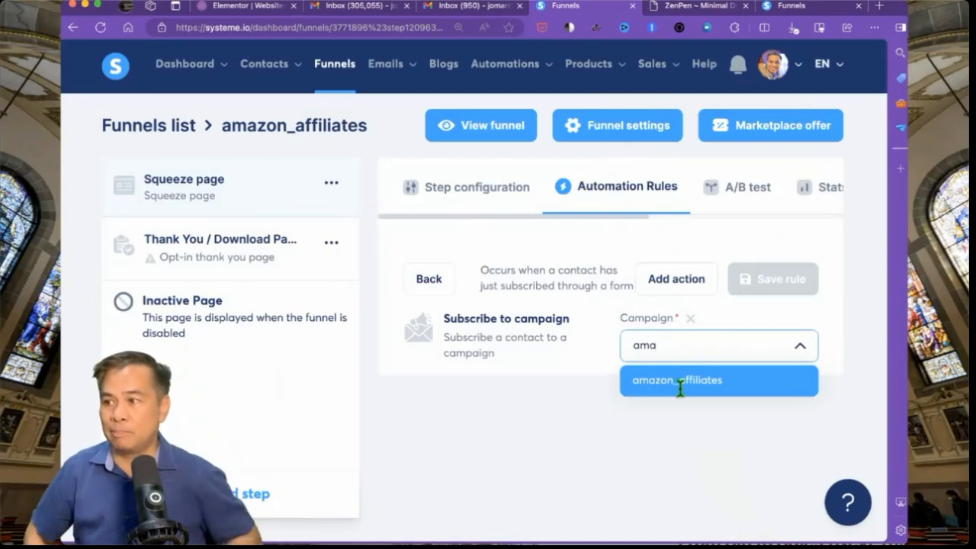
pyautogui.click(678, 381)
pyautogui.click(740, 279)
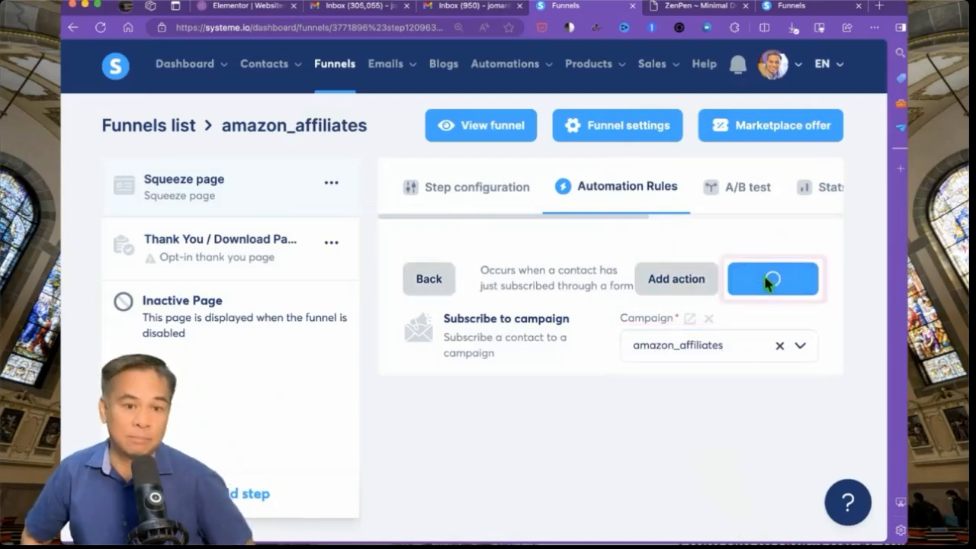
# - Reopen the form-subscribed rule and add an Add a tag action
pyautogui.click(584, 286)
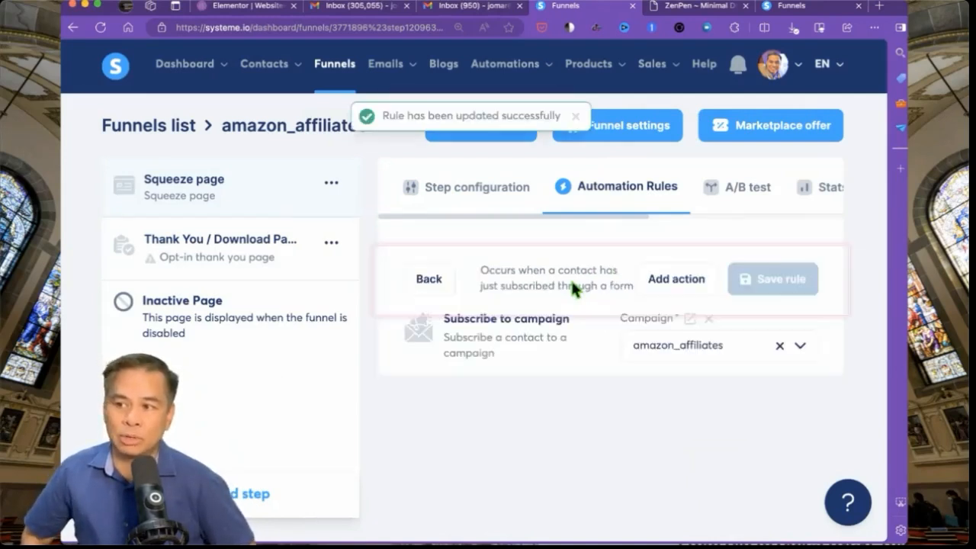
pyautogui.click(427, 279)
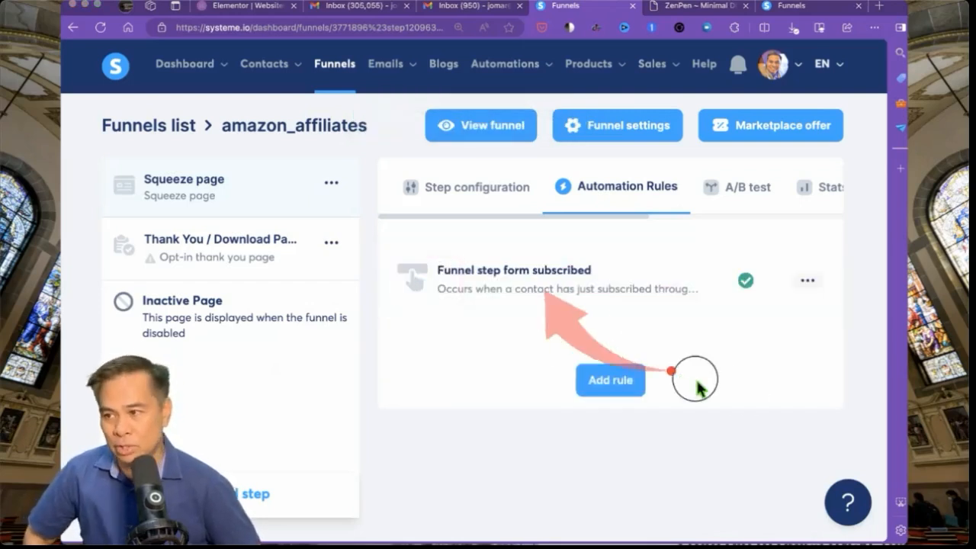
pyautogui.click(539, 272)
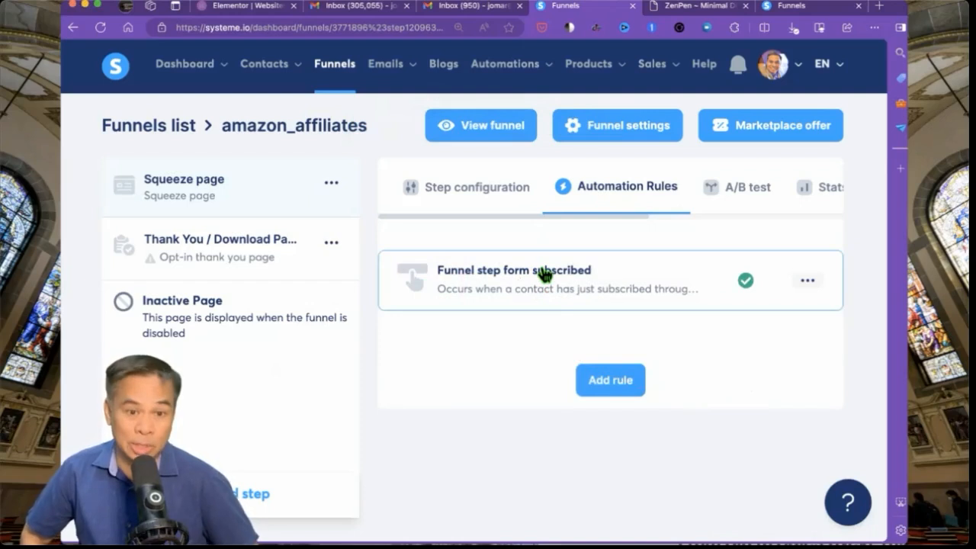
pyautogui.click(666, 280)
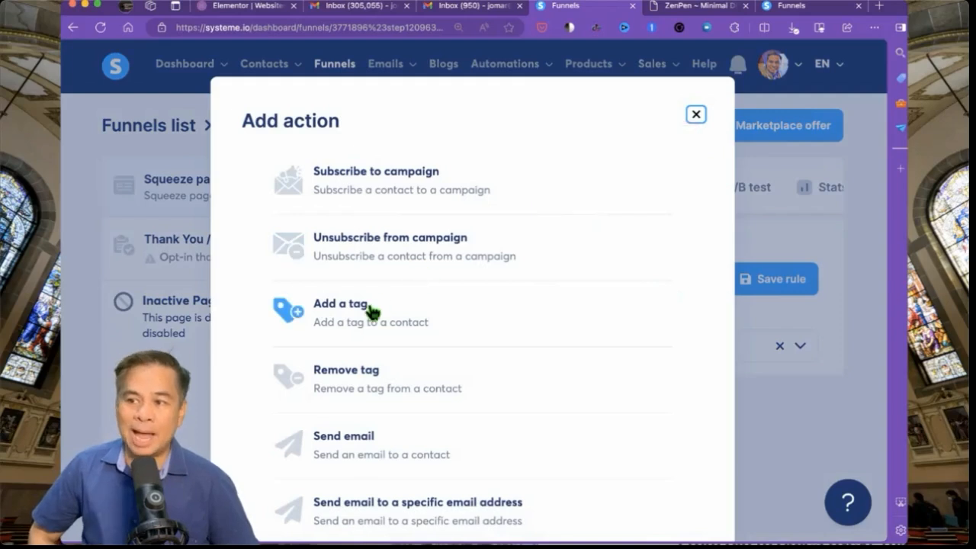
pyautogui.click(368, 311)
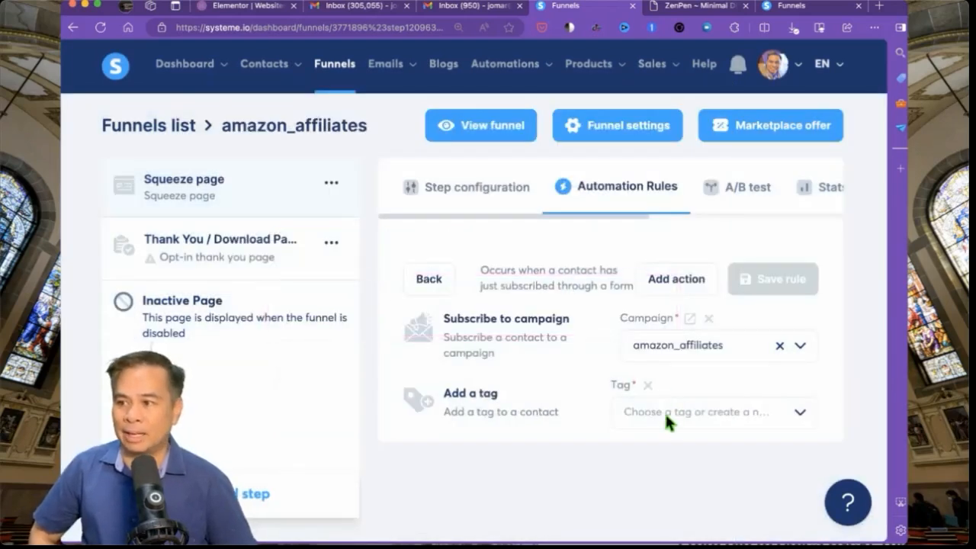
# - Select amazon_affiliates as the tag for the new action
pyautogui.click(643, 416)
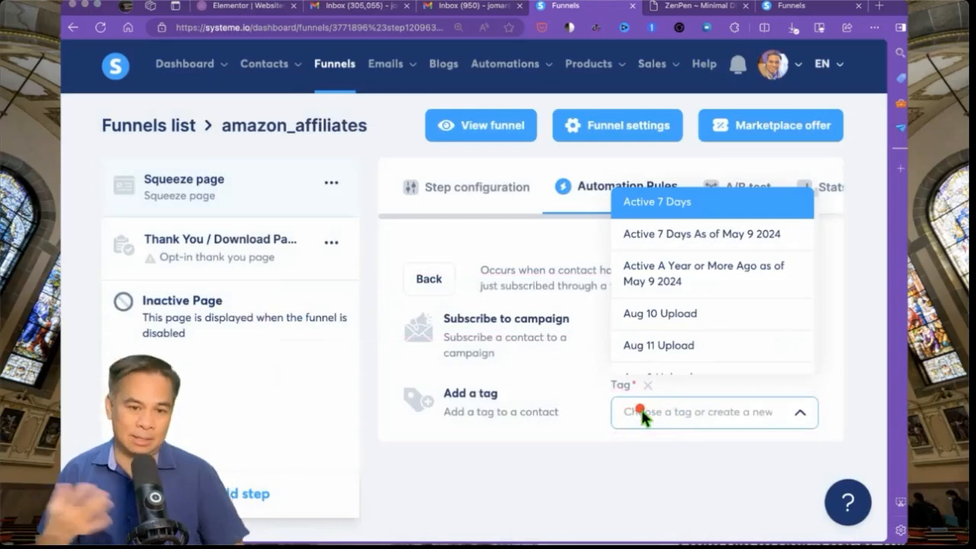
pyautogui.click(641, 414)
pyautogui.write('a')
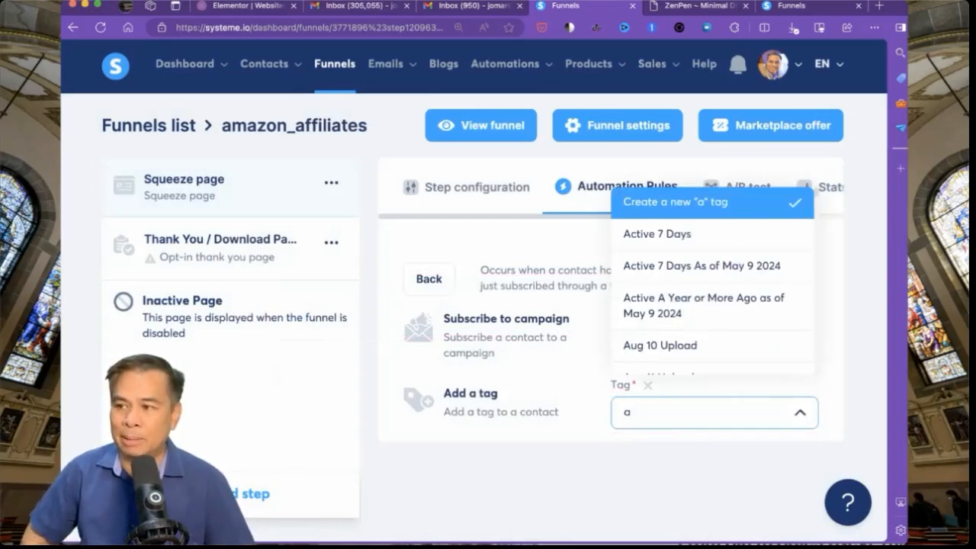
pyautogui.write('ma')
pyautogui.click(632, 476)
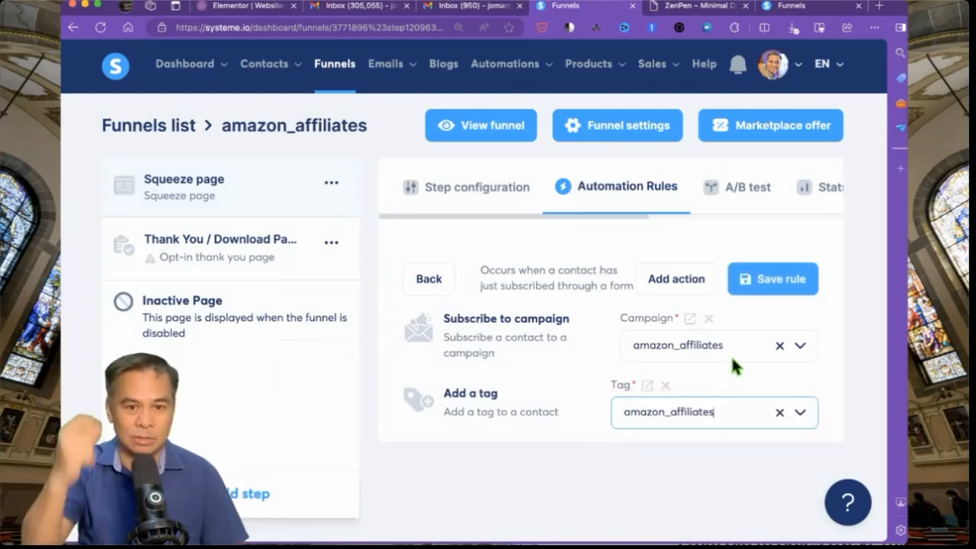
pyautogui.hotkey('ctrl', 'a')
pyautogui.moveTo(731, 356); pyautogui.dragTo(801, 402)
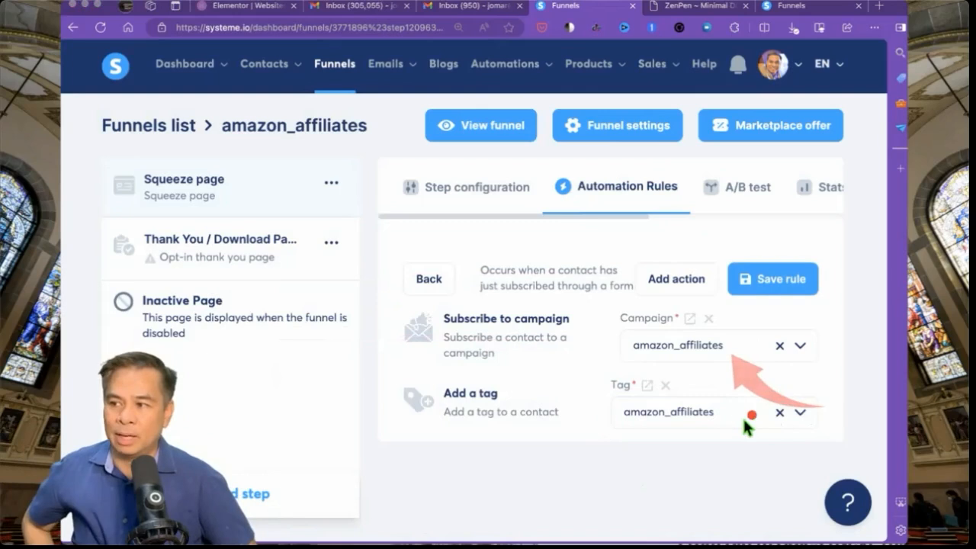
pyautogui.moveTo(730, 420); pyautogui.dragTo(805, 469)
pyautogui.moveTo(543, 332)
pyautogui.mouseDown()
pyautogui.moveTo(556, 382)
pyautogui.moveTo(584, 407)
pyautogui.moveTo(618, 470)
pyautogui.mouseUp()
pyautogui.moveTo(508, 395)
pyautogui.mouseDown()
pyautogui.moveTo(577, 534)
pyautogui.moveTo(587, 534)
pyautogui.mouseUp()
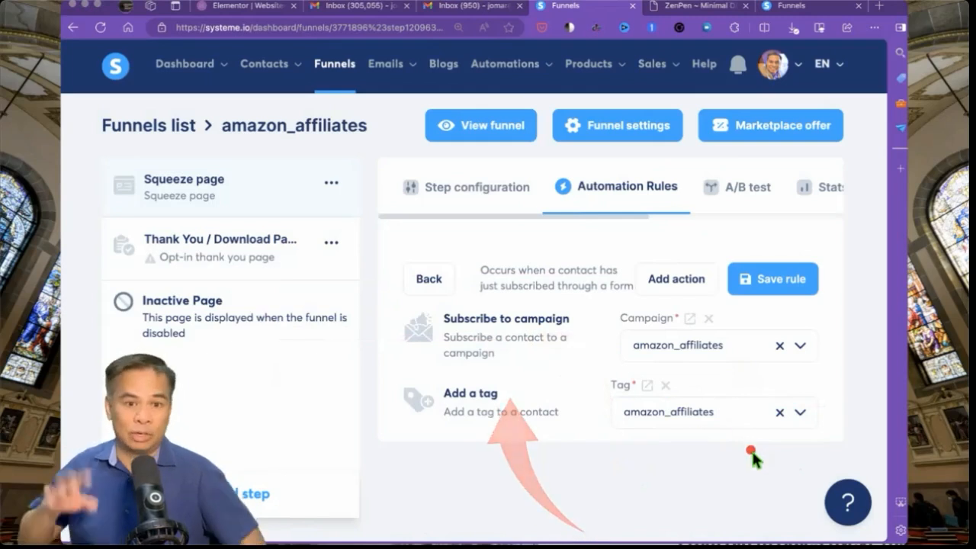
pyautogui.click(675, 280)
# - Add a Send email to a specific email address action and start a new email
pyautogui.scroll(-2, 518, 389)
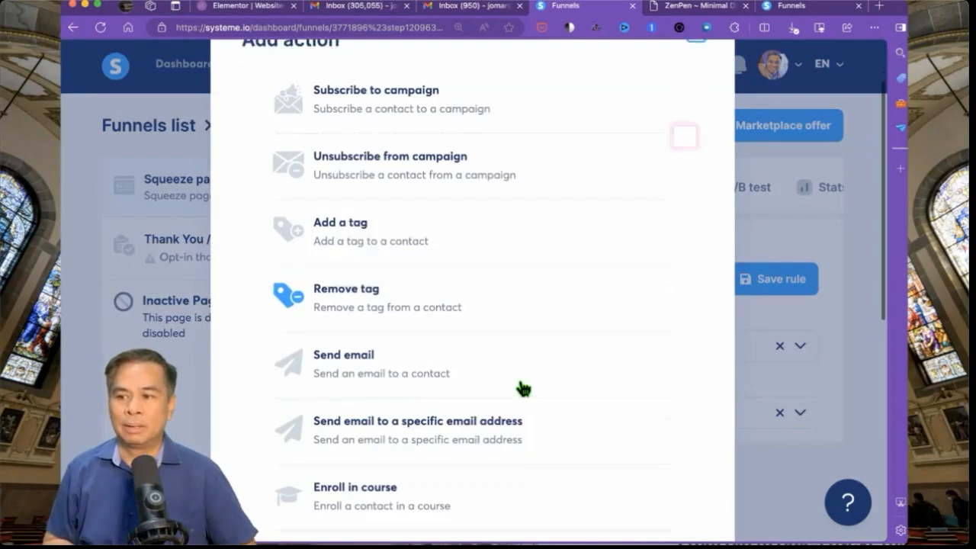
pyautogui.click(407, 421)
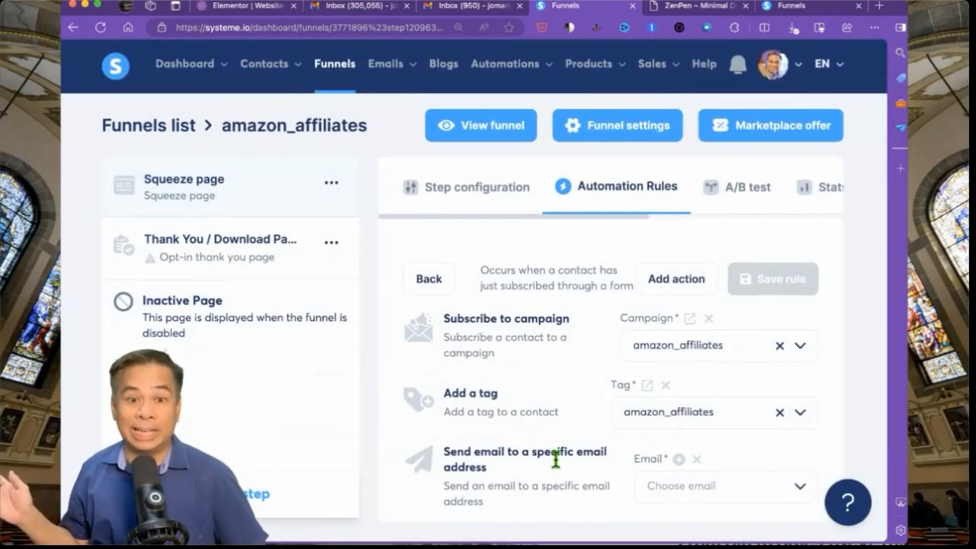
pyautogui.moveTo(538, 463)
pyautogui.mouseDown()
pyautogui.moveTo(610, 472)
pyautogui.moveTo(601, 463)
pyautogui.moveTo(626, 489)
pyautogui.mouseUp()
pyautogui.moveTo(482, 489); pyautogui.dragTo(552, 531)
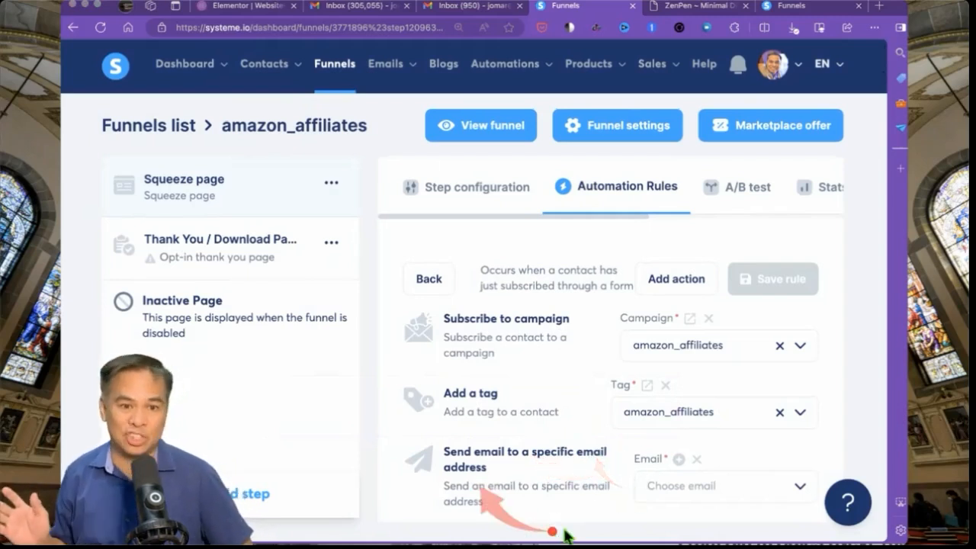
pyautogui.click(678, 459)
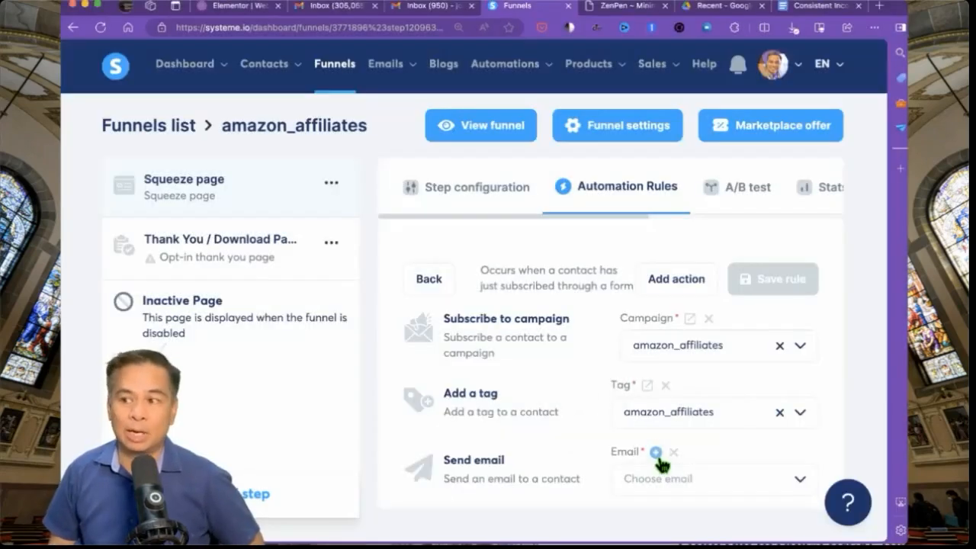
pyautogui.click(657, 458)
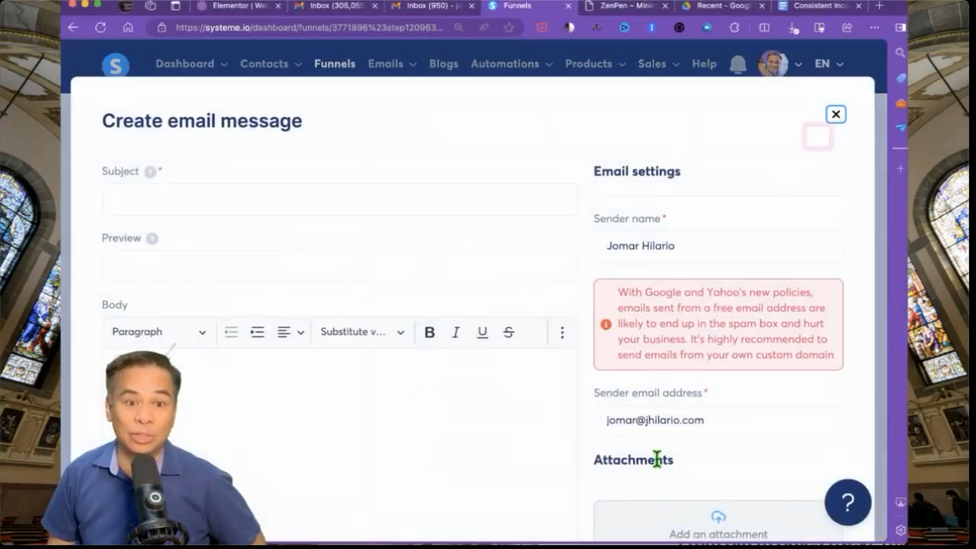
# - Set the email subject to 'Consistent Incomes Ebook from' followed by the author's name
pyautogui.click(212, 201)
pyautogui.write('Your Co')
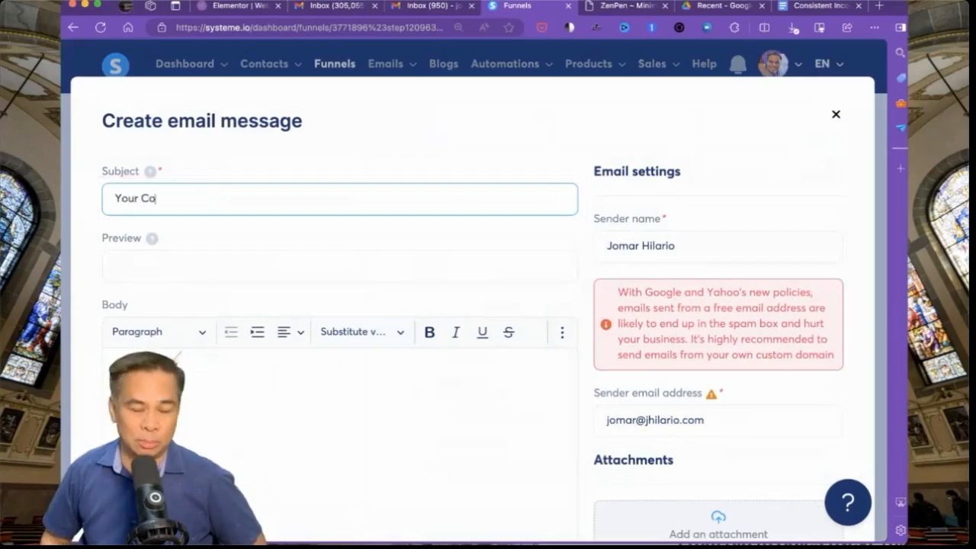
pyautogui.write('nis')
pyautogui.press('super+a')
pyautogui.write('Con')
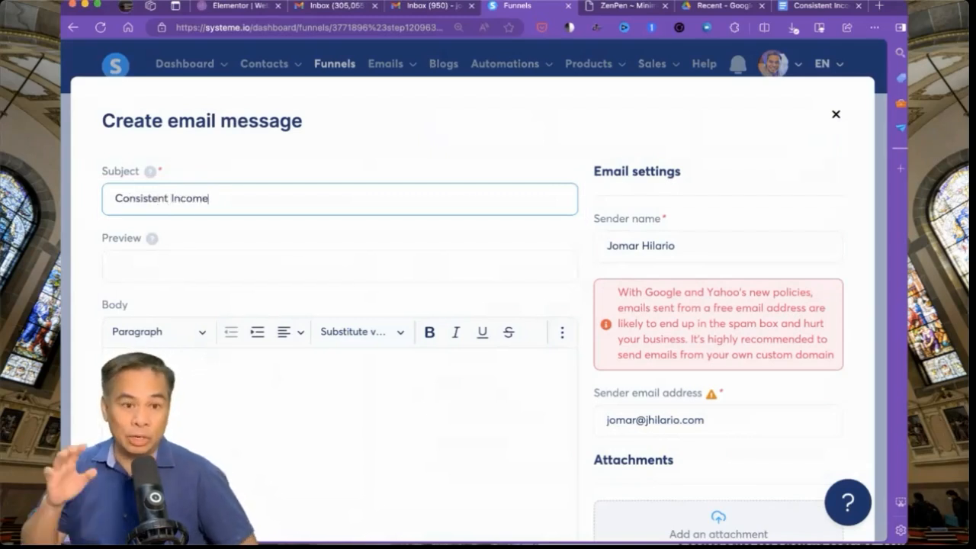
pyautogui.write('sistent Incomes Ebook fro')
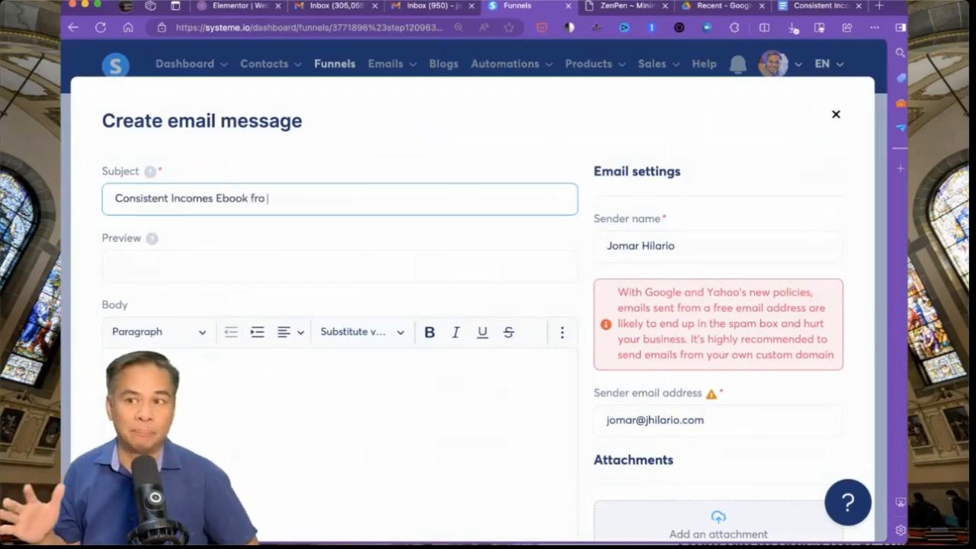
pyautogui.write('m Joamr')
pyautogui.press('BackSpace')
pyautogui.press('BackSpace')
pyautogui.press('BackSpace')
pyautogui.write('mar')
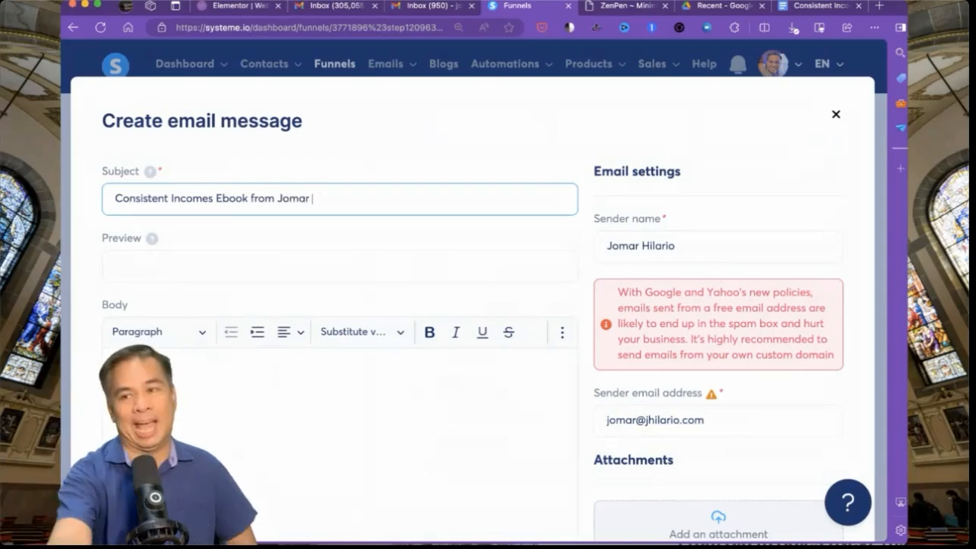
pyautogui.write(' Hilario')
pyautogui.press('Tab')
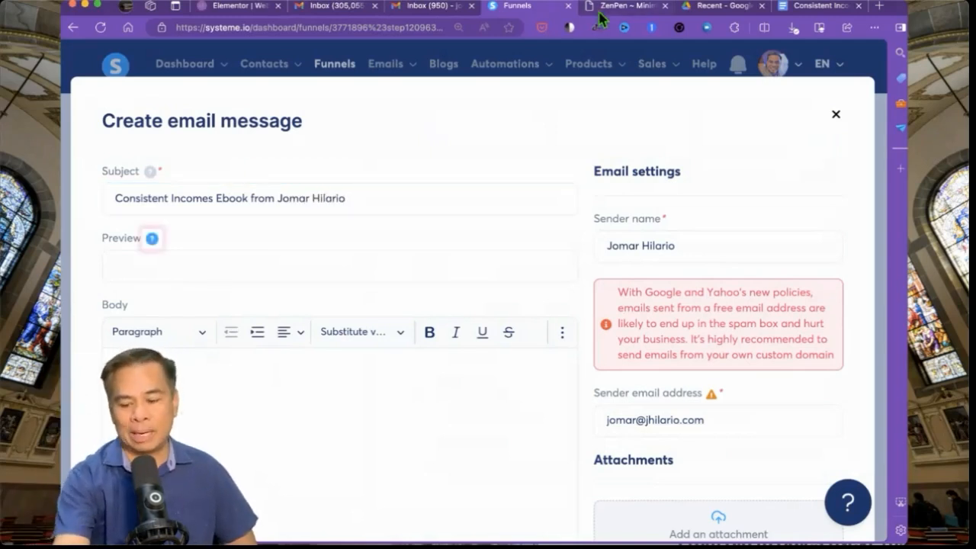
# - Copy the lead magnet text from the ZenPen document
pyautogui.click(604, 8)
pyautogui.click(241, 95)
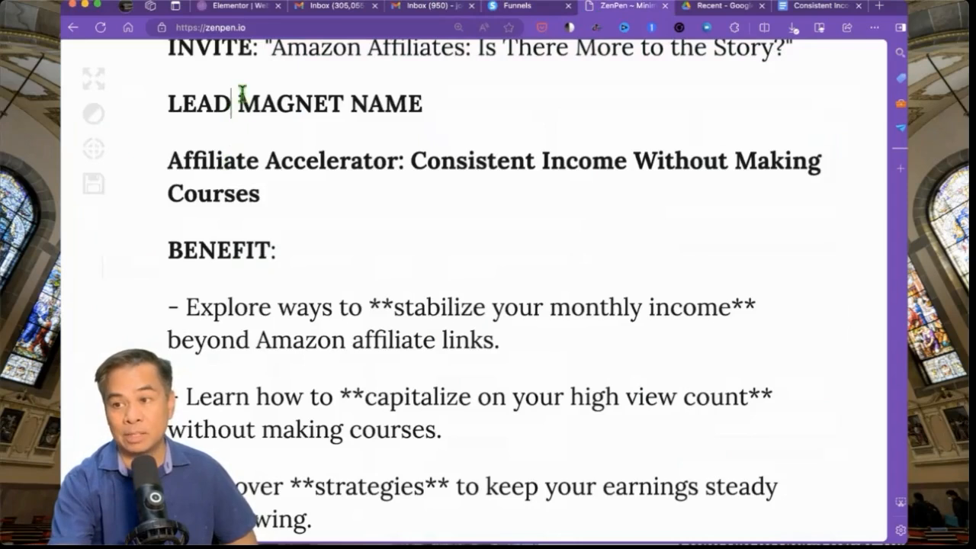
pyautogui.moveTo(263, 50); pyautogui.dragTo(389, 519)
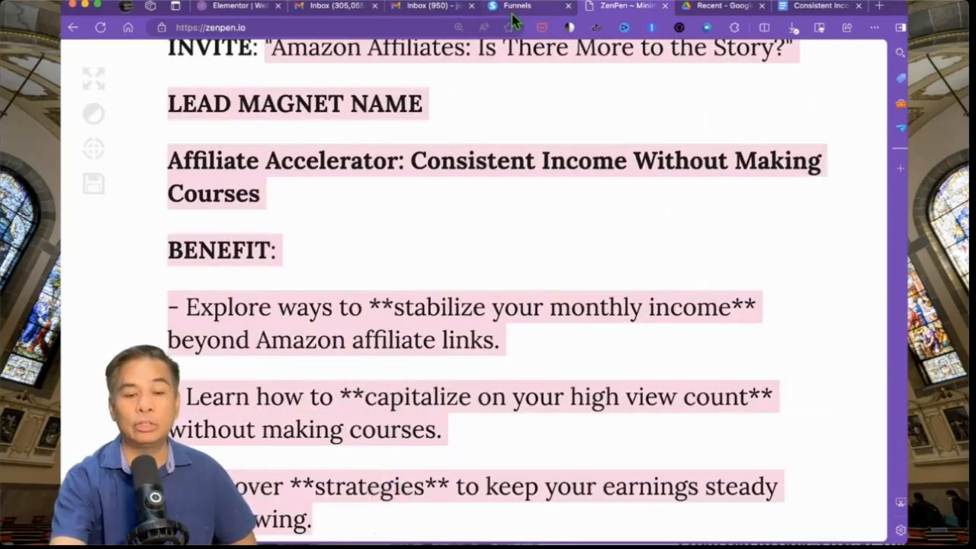
pyautogui.click(516, 8)
# - Paste the lead magnet text into the body, delete the NET NAME placeholder, add 'What you'll learn in the ebook attached.'
pyautogui.click(221, 382)
pyautogui.press('super+v')
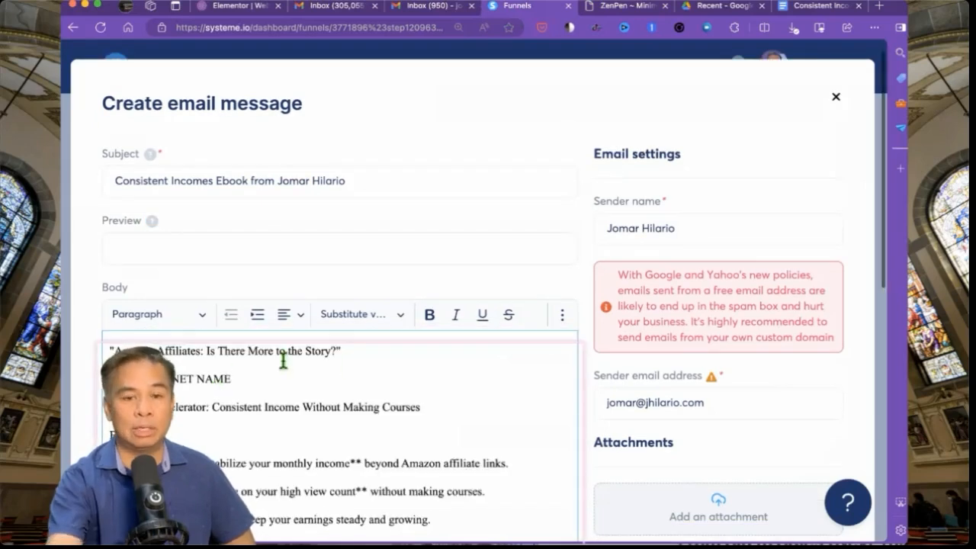
pyautogui.moveTo(356, 365); pyautogui.dragTo(108, 354)
pyautogui.click(122, 374)
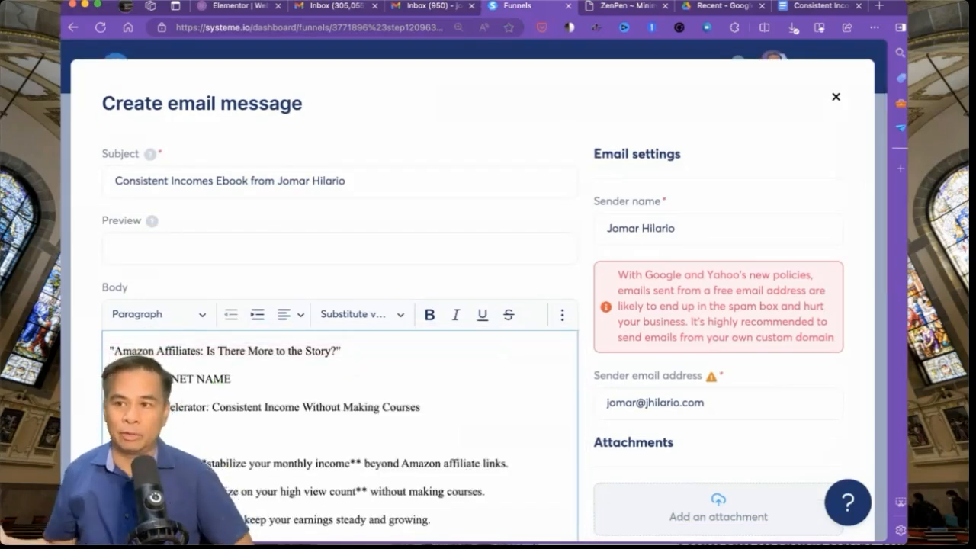
pyautogui.tripleClick(124, 378)
pyautogui.press('BackSpace')
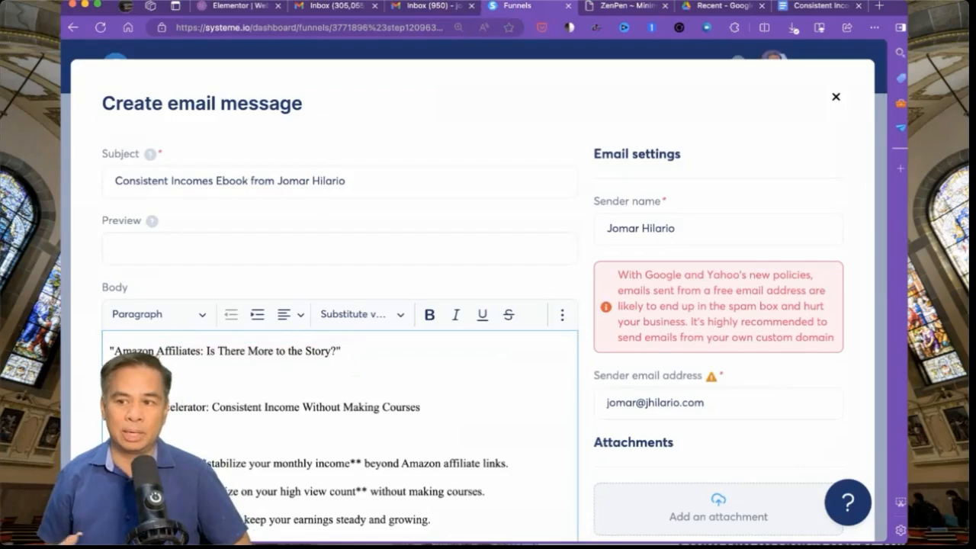
pyautogui.press('BackSpace')
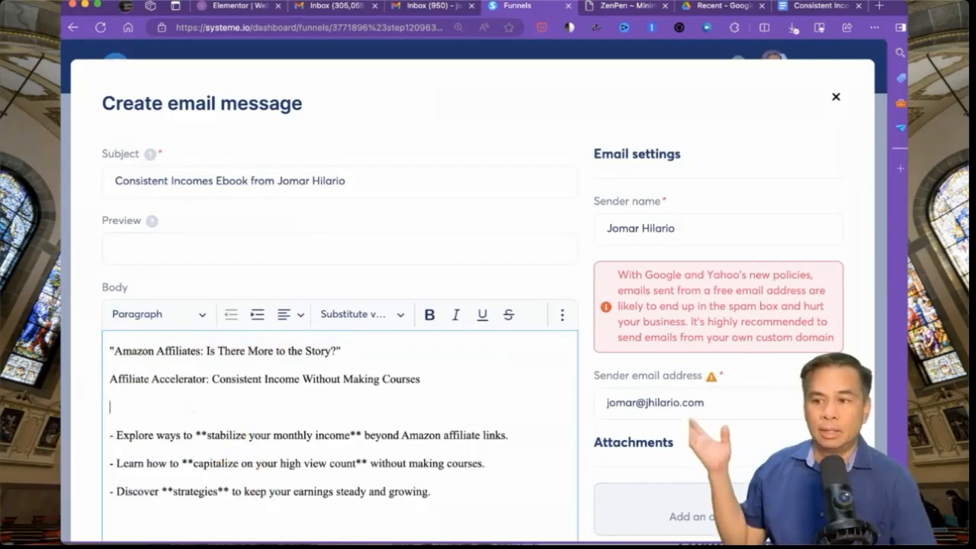
pyautogui.write("What you'll learn in the e")
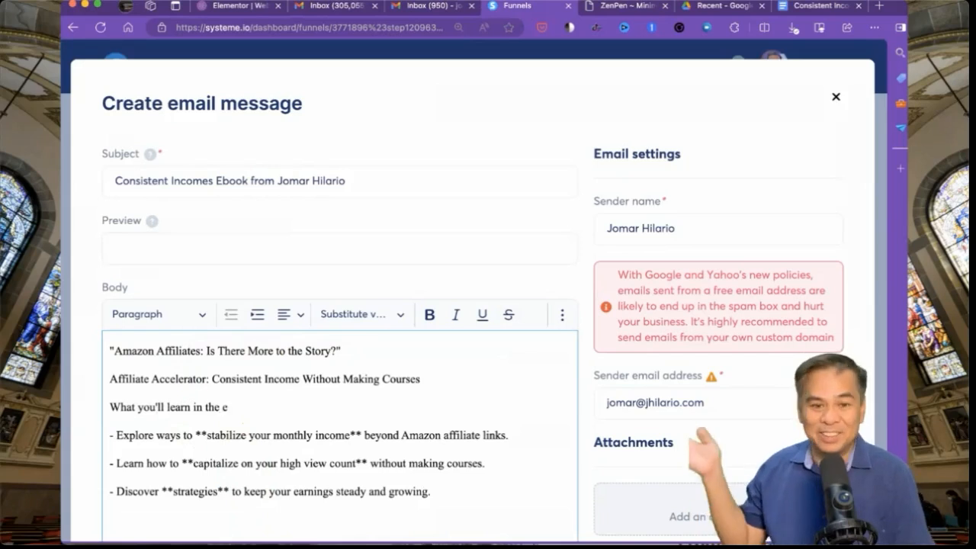
pyautogui.write('book attached.')
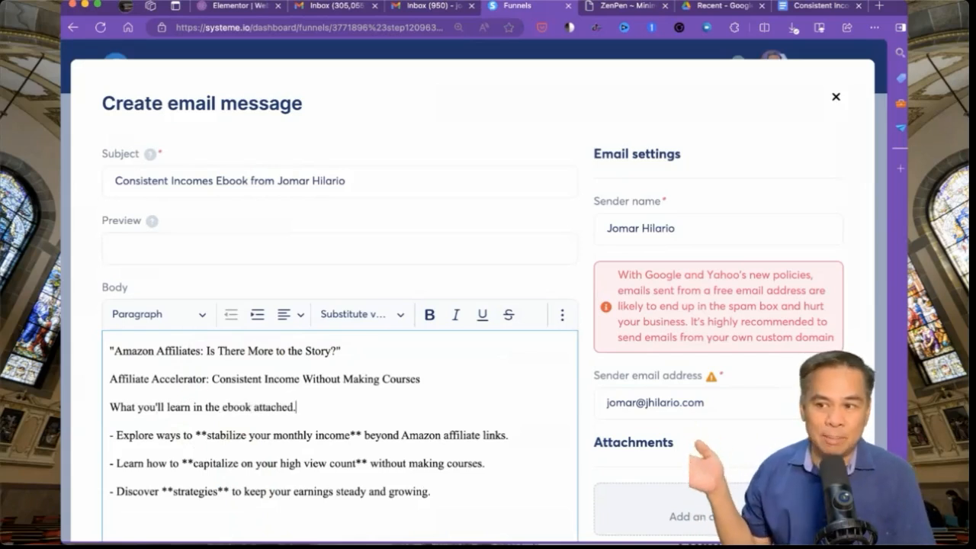
pyautogui.scroll(-2, 279, 444)
pyautogui.click(280, 444)
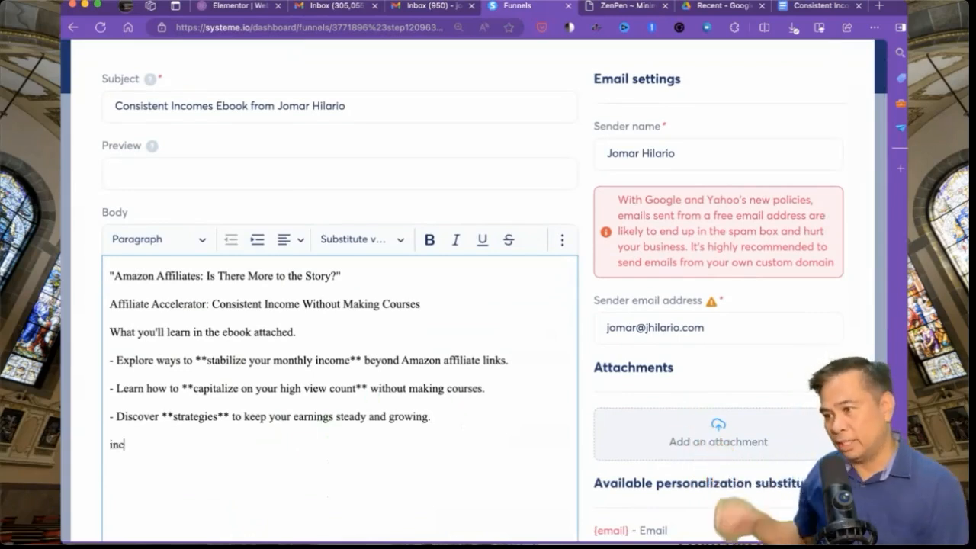
# - Set Preview to 'Amazon Affiliates: Is There More to the Story?' without quotes, and add blank lines below the headline
pyautogui.click(221, 174)
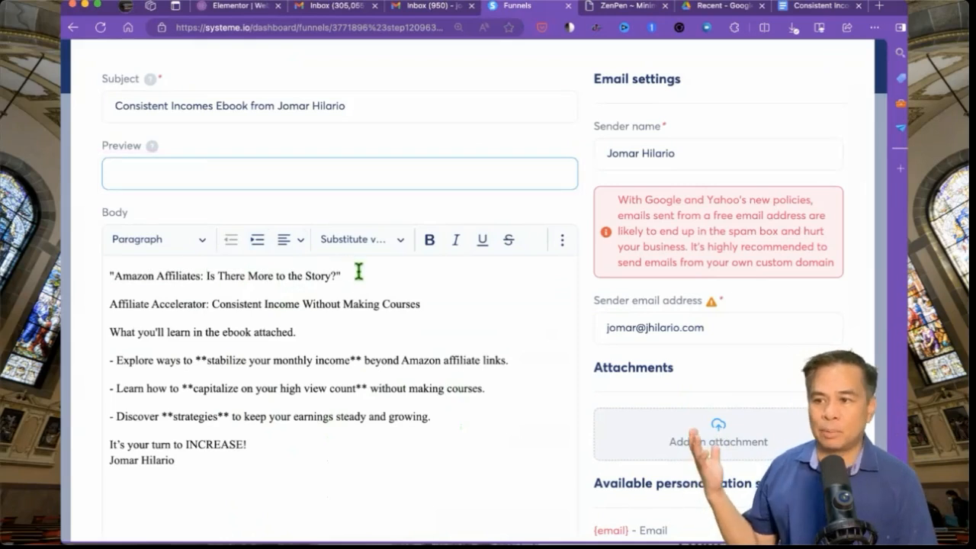
pyautogui.moveTo(358, 272); pyautogui.dragTo(94, 196)
pyautogui.press('super+c')
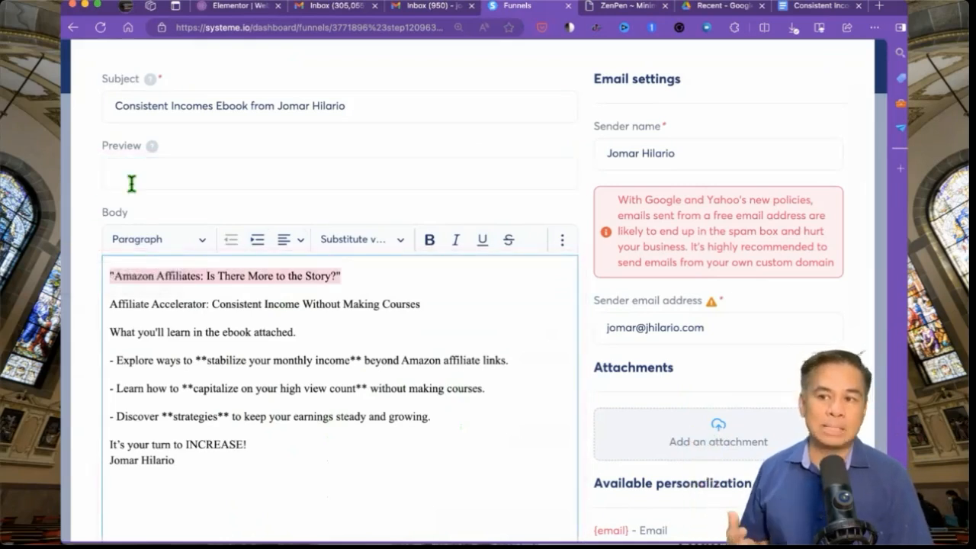
pyautogui.click(132, 183)
pyautogui.press('super+v')
pyautogui.press('BackSpace')
pyautogui.press('super+Left')
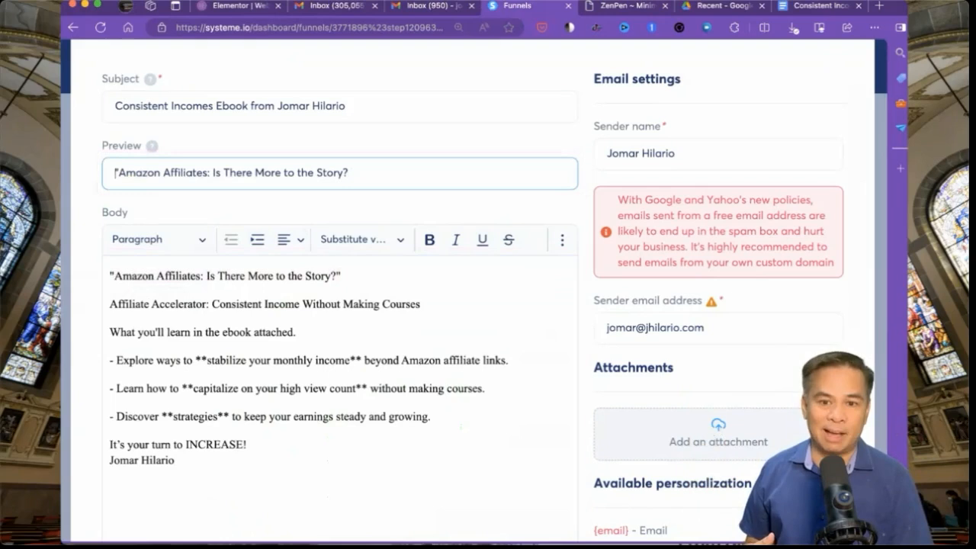
pyautogui.press('Delete')
pyautogui.click(128, 291)
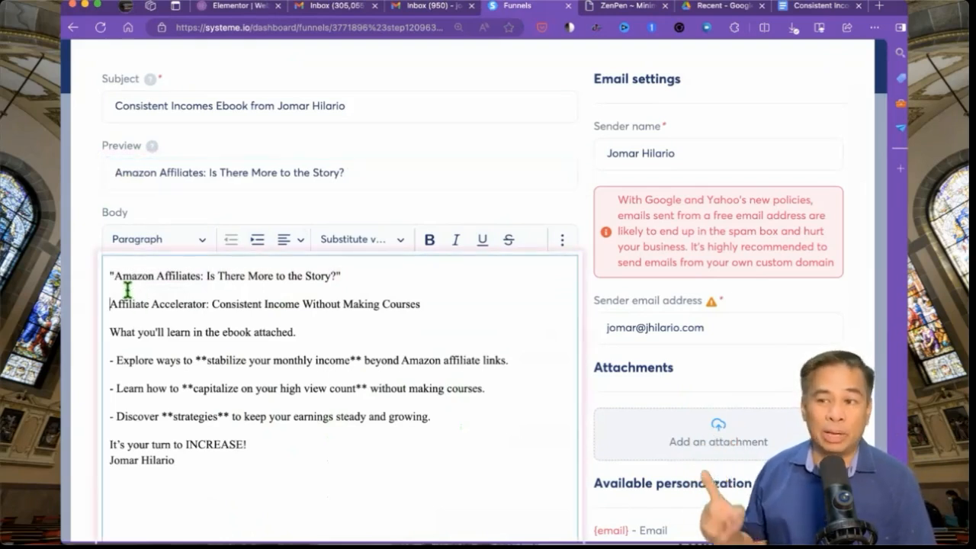
pyautogui.press('BackSpace')
pyautogui.press('Down')
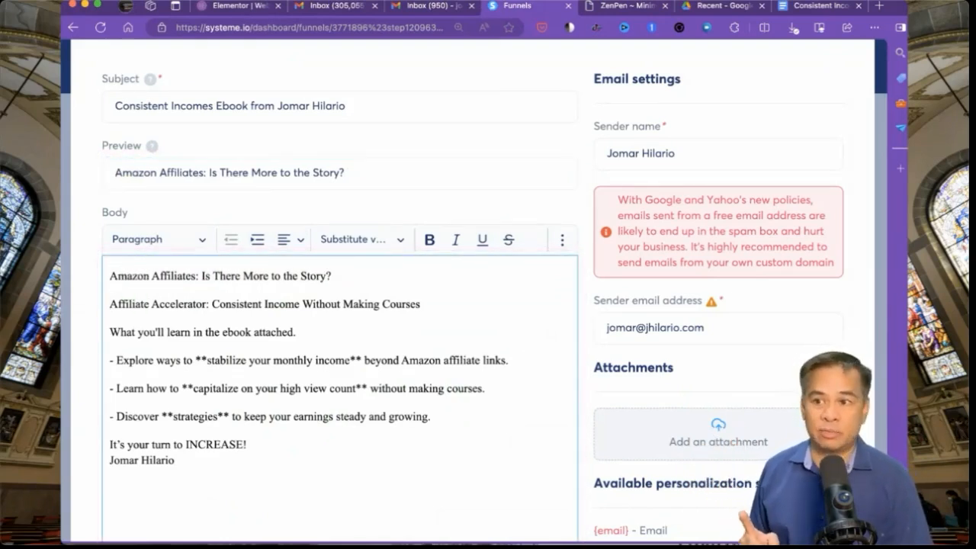
pyautogui.press('Return')
pyautogui.press('Return')
pyautogui.press('super+equal')
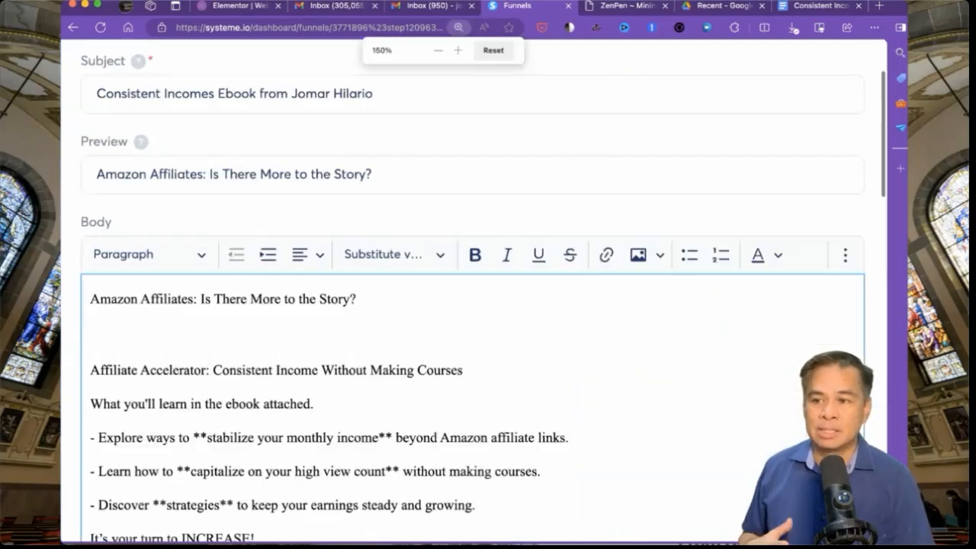
# - Write the author's intro paragraph, drop 'Affiliate Accelerator: ' from the title, and end the ebook line with a colon
pyautogui.write('Hi. This is')
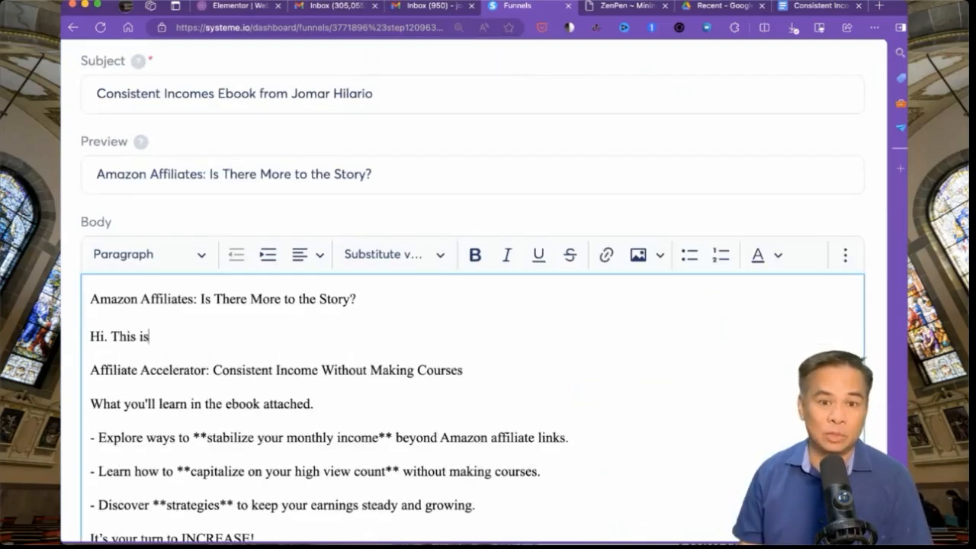
pyautogui.write(" Jomar Hilario.  I've been an Amazon Affiliate for a long time. I know")
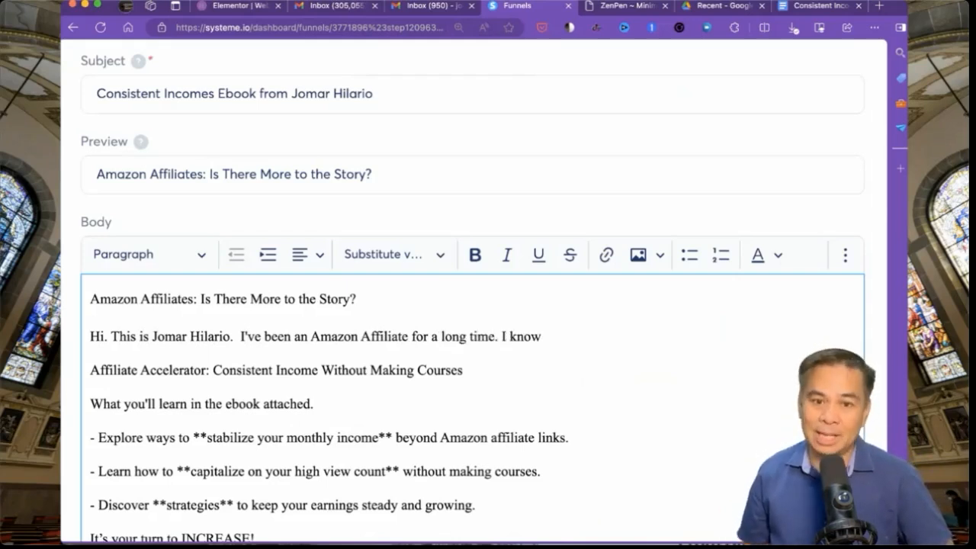
pyautogui.write('can be luc')
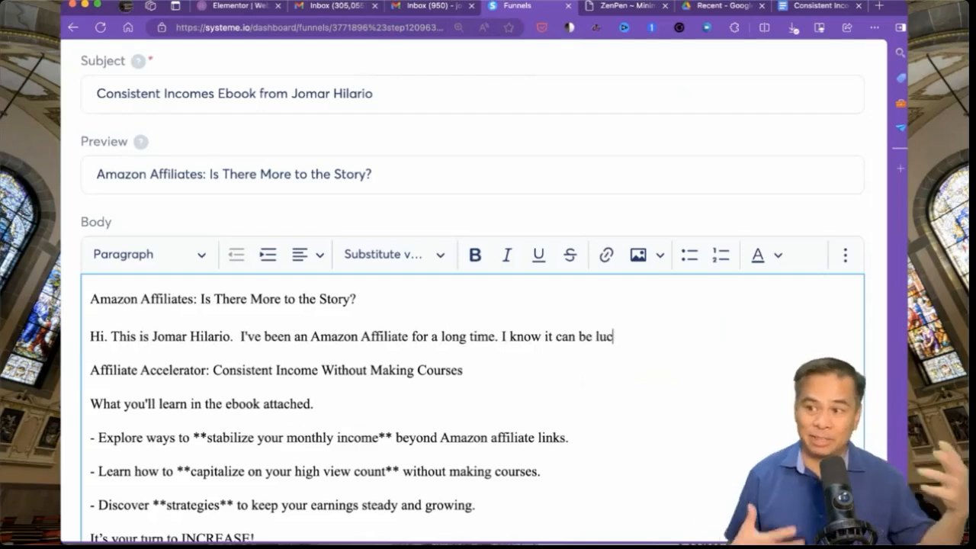
pyautogui.write('rative. But also')
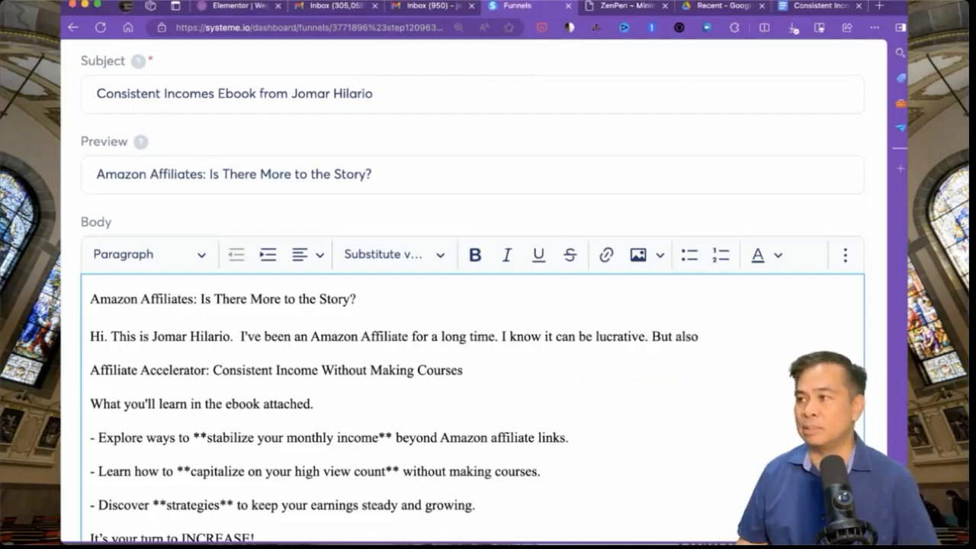
pyautogui.write(', the commi')
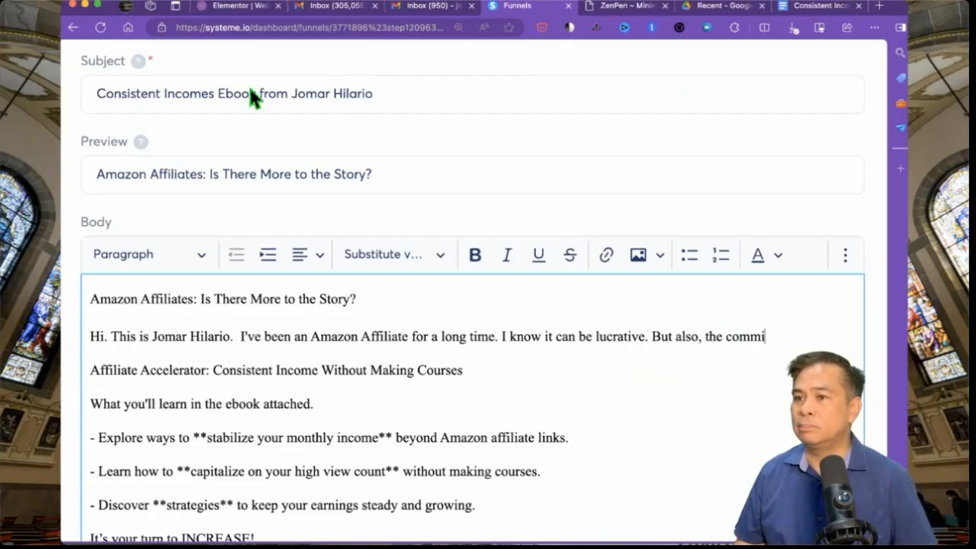
pyautogui.write('ssions are very ')
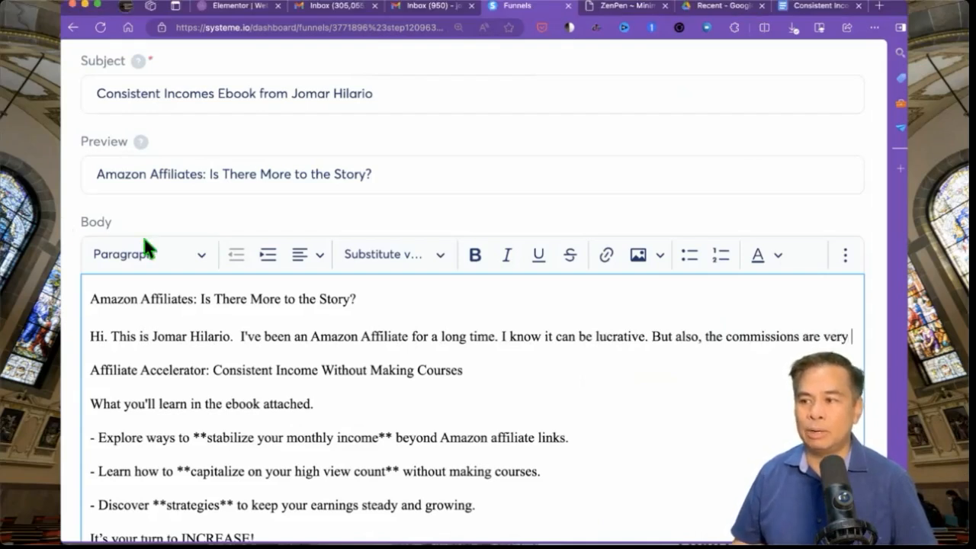
pyautogui.write('low. How can you earn ')
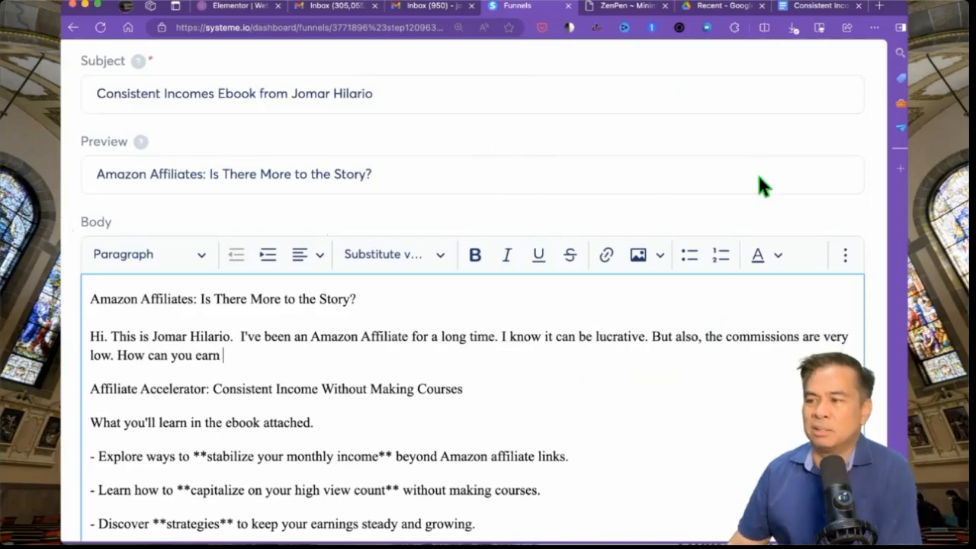
pyautogui.write('more ')
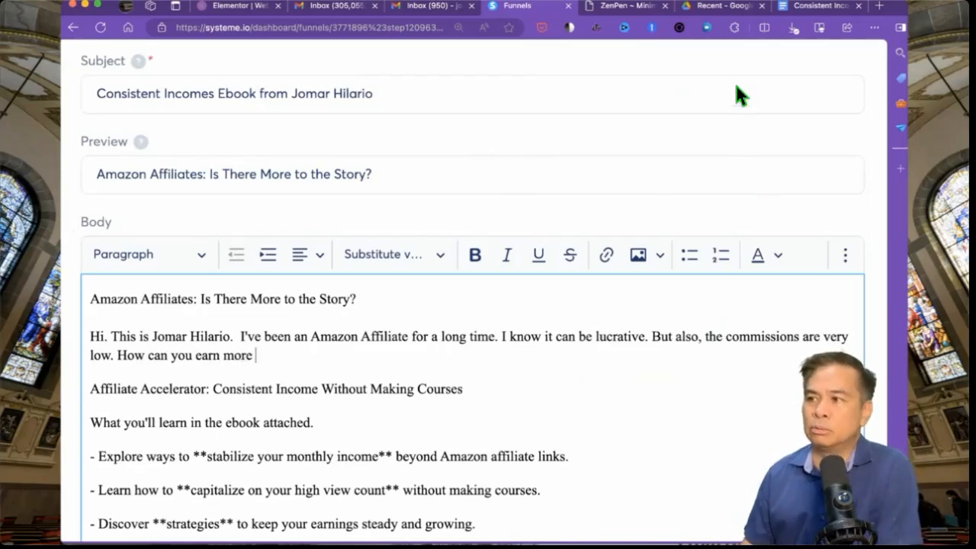
pyautogui.write('using your')
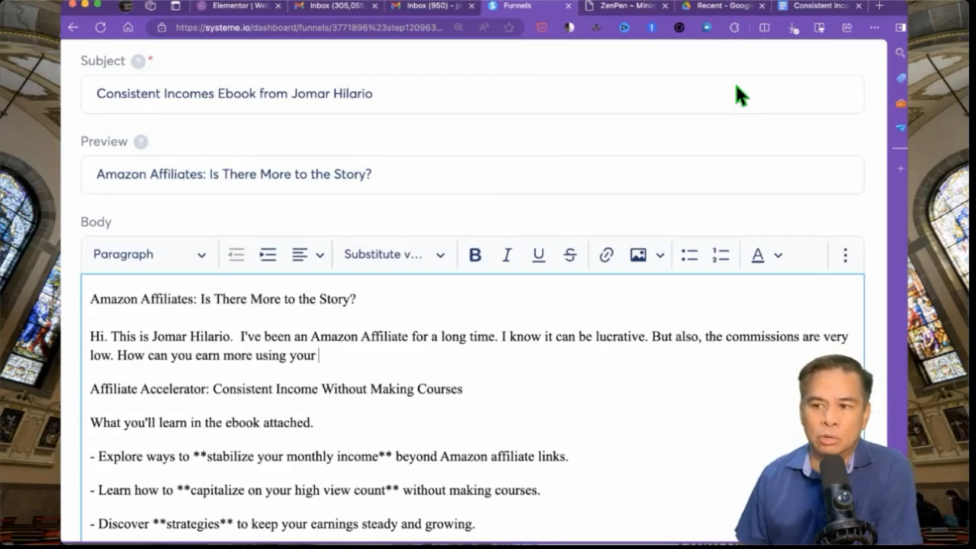
pyautogui.write(' High View Count traf')
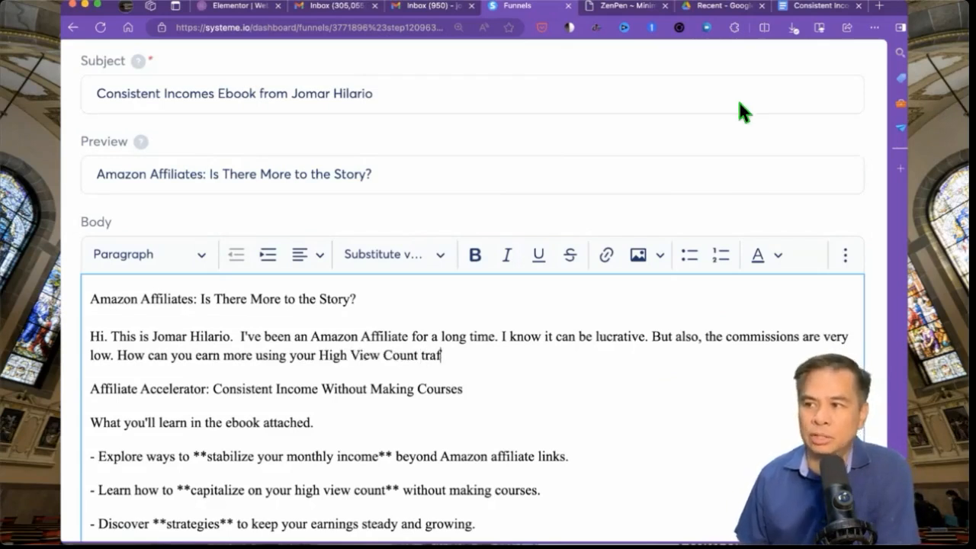
pyautogui.write('fic today? This ebook will help you find out how!')
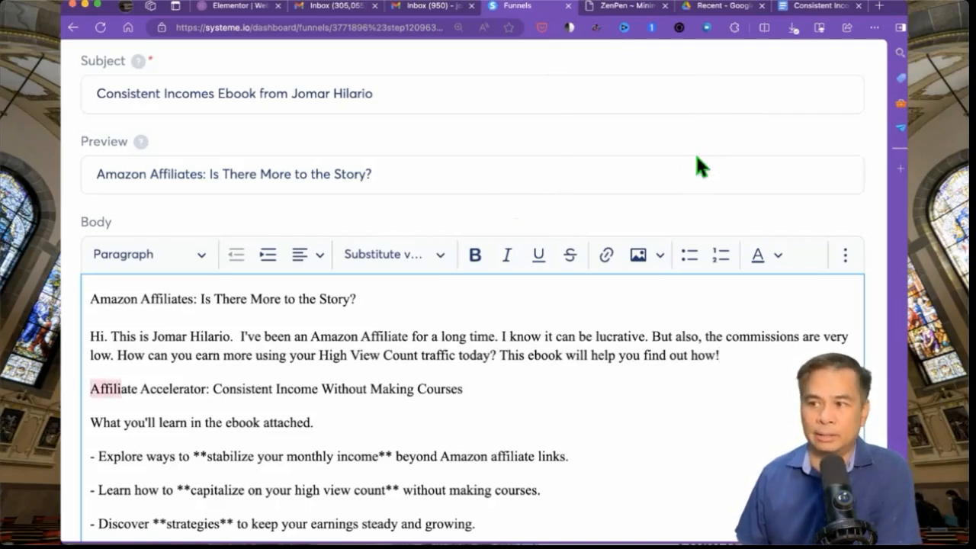
pyautogui.press('BackSpace')
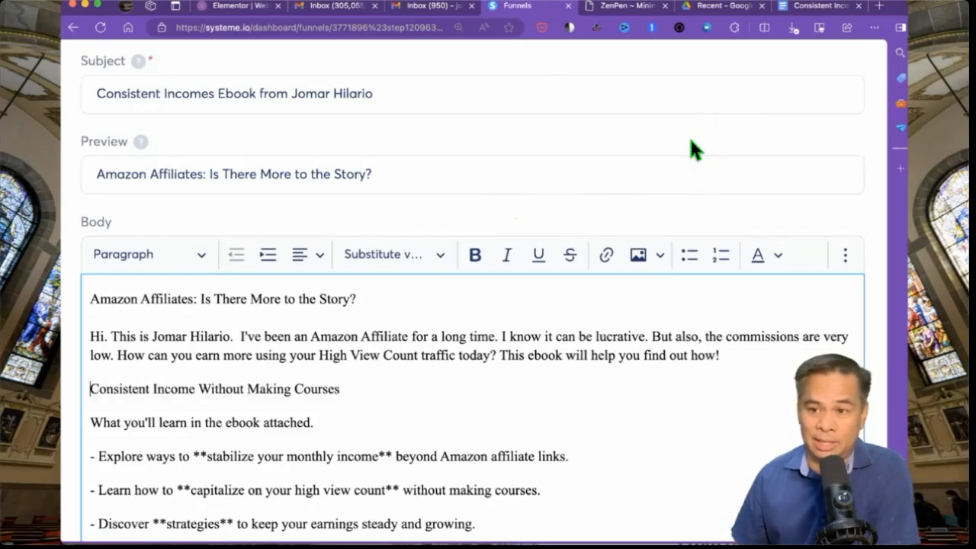
pyautogui.press('End')
pyautogui.press('Down')
pyautogui.press('BackSpace')
pyautogui.press('BackSpace')
pyautogui.press('BackSpace')
pyautogui.press('BackSpace')
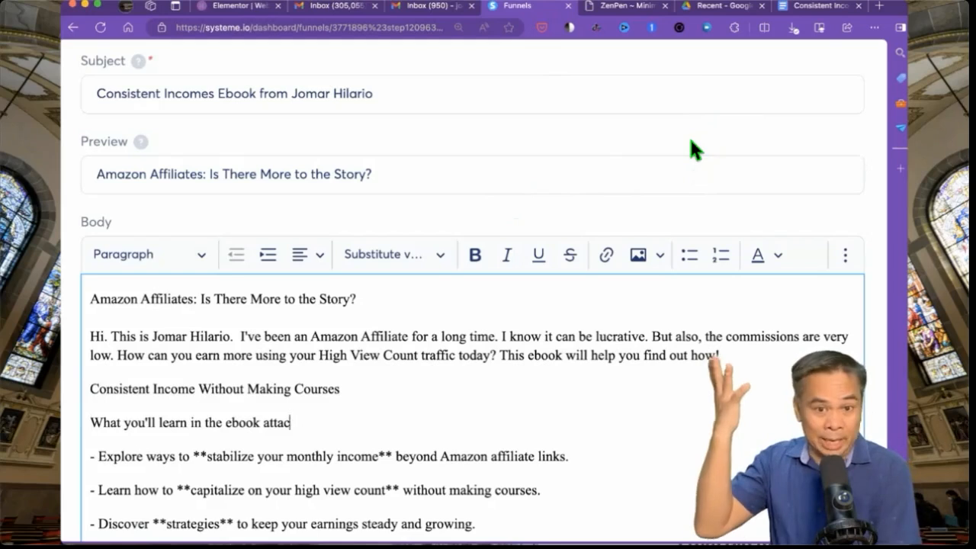
pyautogui.press('BackSpace')
pyautogui.press('BackSpace')
pyautogui.press('BackSpace')
pyautogui.press('BackSpace')
pyautogui.press('BackSpace')
pyautogui.press('BackSpace')
pyautogui.write(':')
pyautogui.scroll(-3, 691, 145)
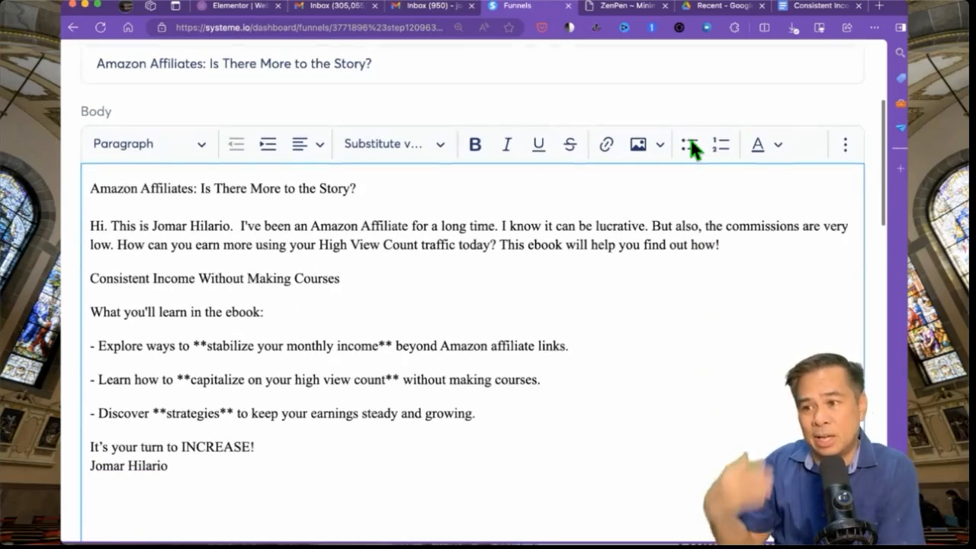
pyautogui.scroll(-5, 691, 147)
pyautogui.scroll(-6, 690, 140)
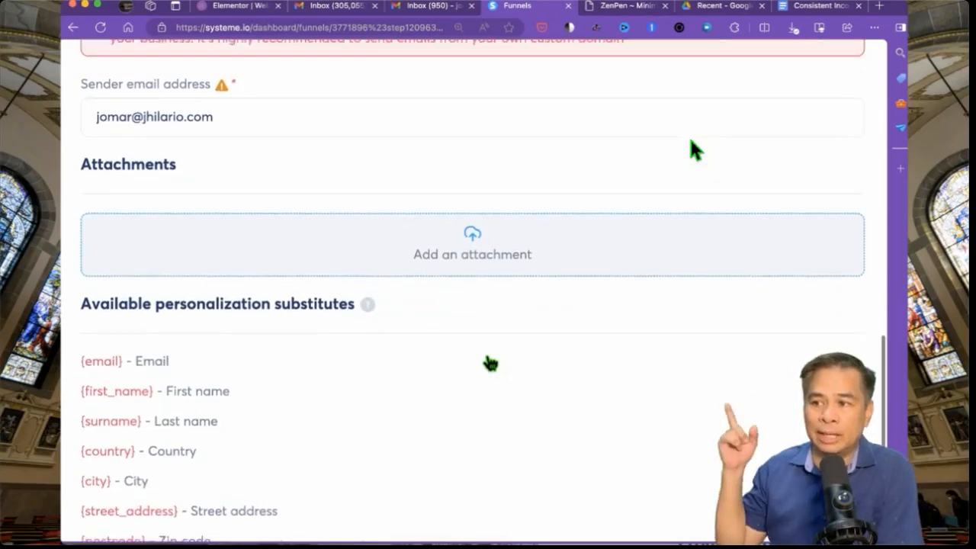
# - Attach the ebook PDF from Downloads and save the Consistent Incomes Ebook email
pyautogui.scroll(1, 488, 335)
pyautogui.click(473, 282)
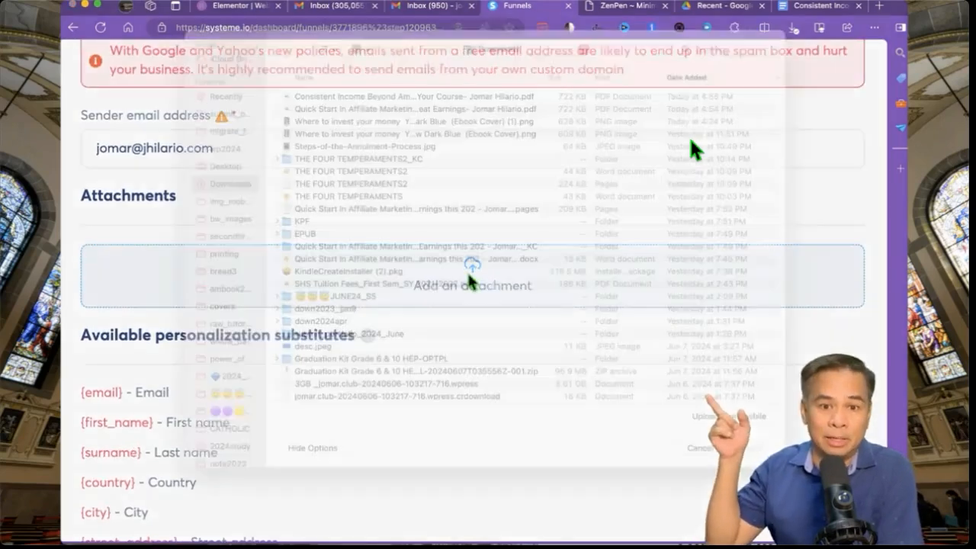
pyautogui.doubleClick(400, 118)
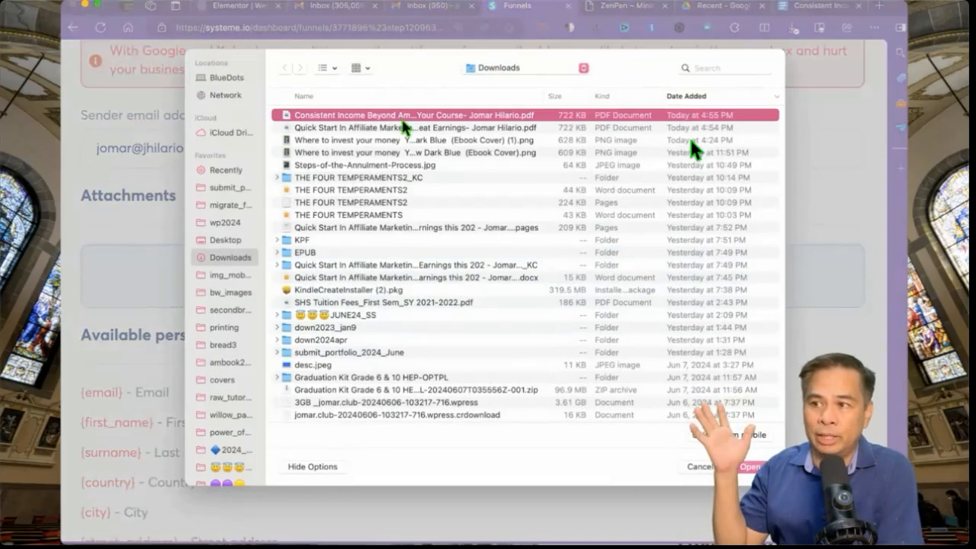
pyautogui.scroll(-5, 464, 345)
pyautogui.click(473, 473)
pyautogui.press('super+minus')
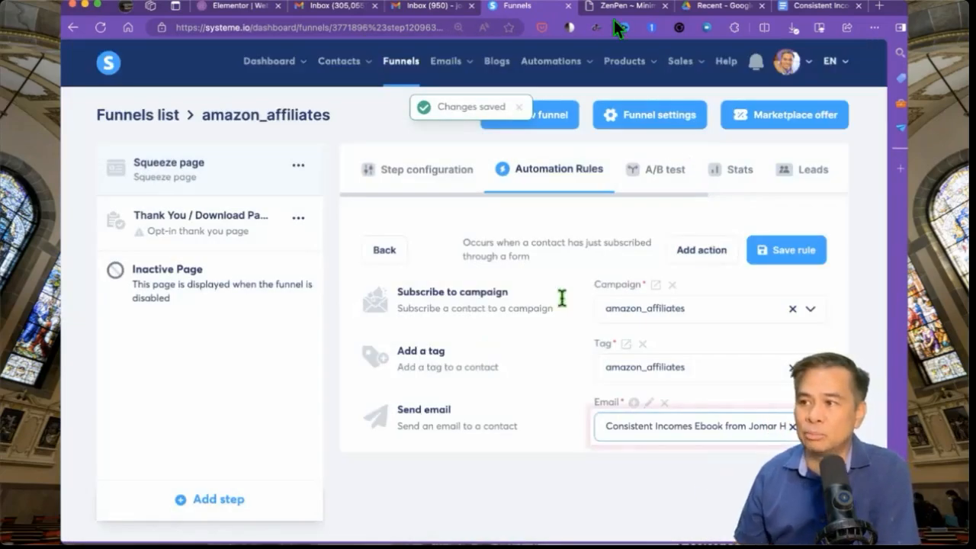
# - Save the rule, then add a second 'Send email to a specific email address' action to it
pyautogui.click(786, 263)
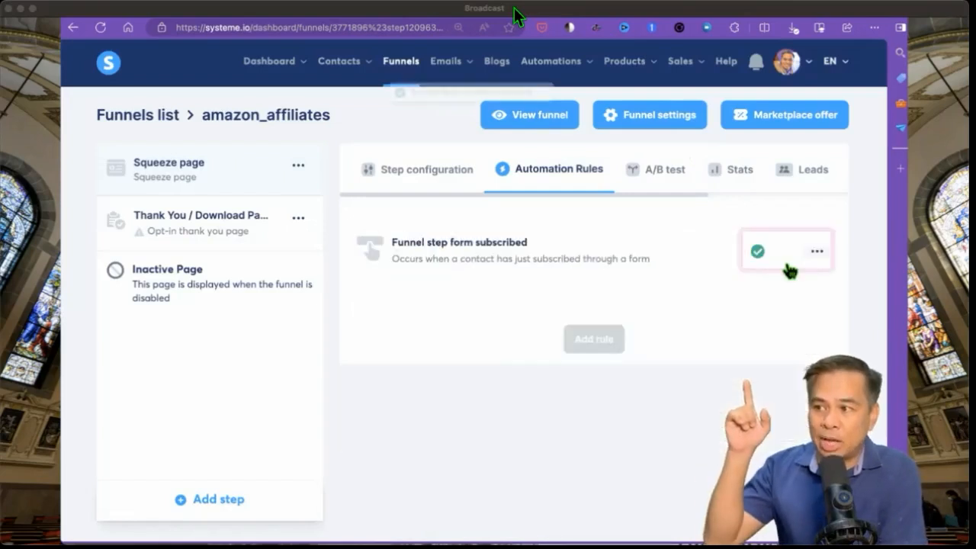
pyautogui.click(715, 262)
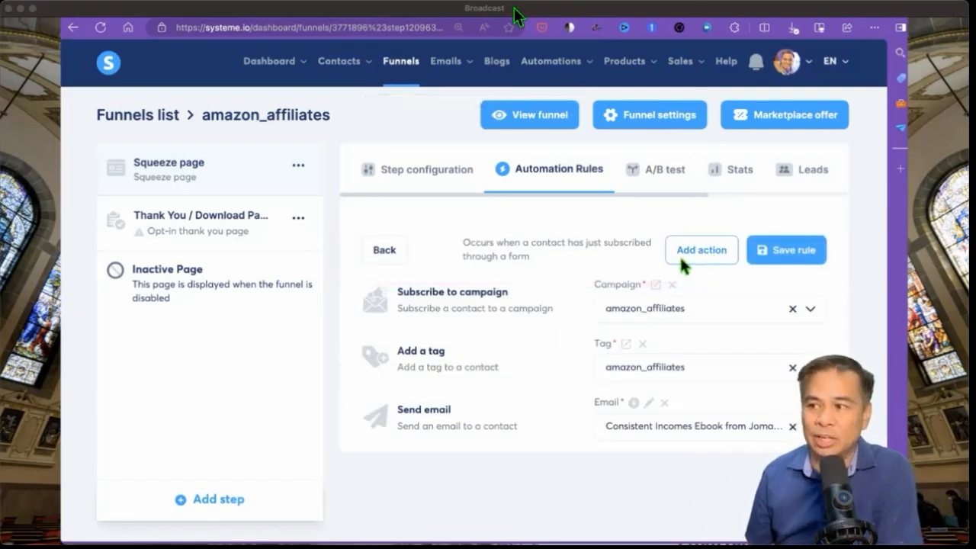
pyautogui.click(680, 259)
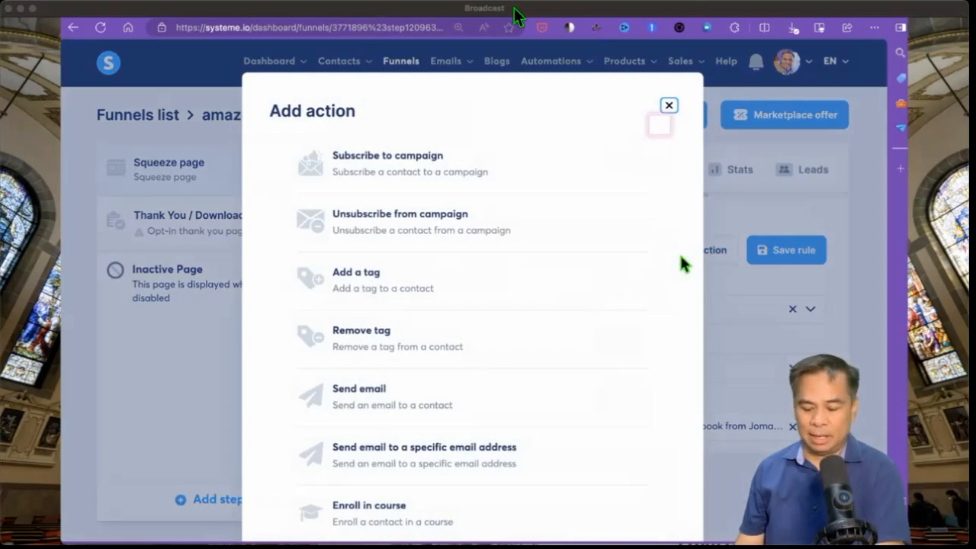
pyautogui.click(439, 456)
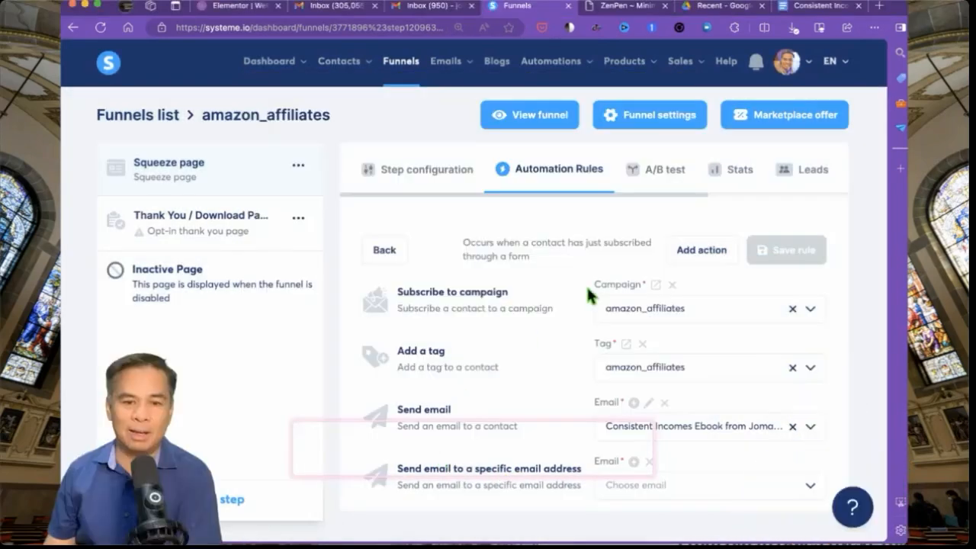
# - Create a new email for the action with subject 'Nu Consistent Download YEAH!'
pyautogui.click(633, 462)
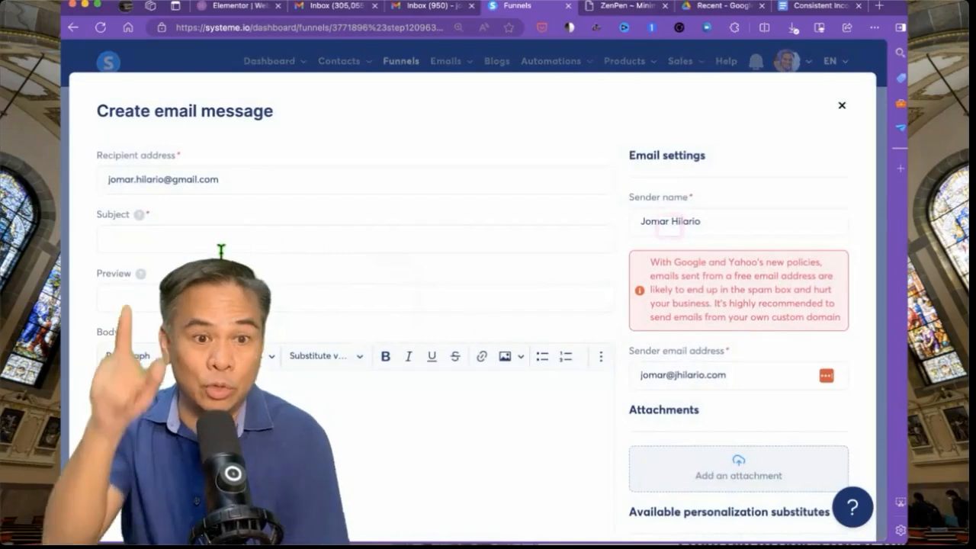
pyautogui.click(218, 248)
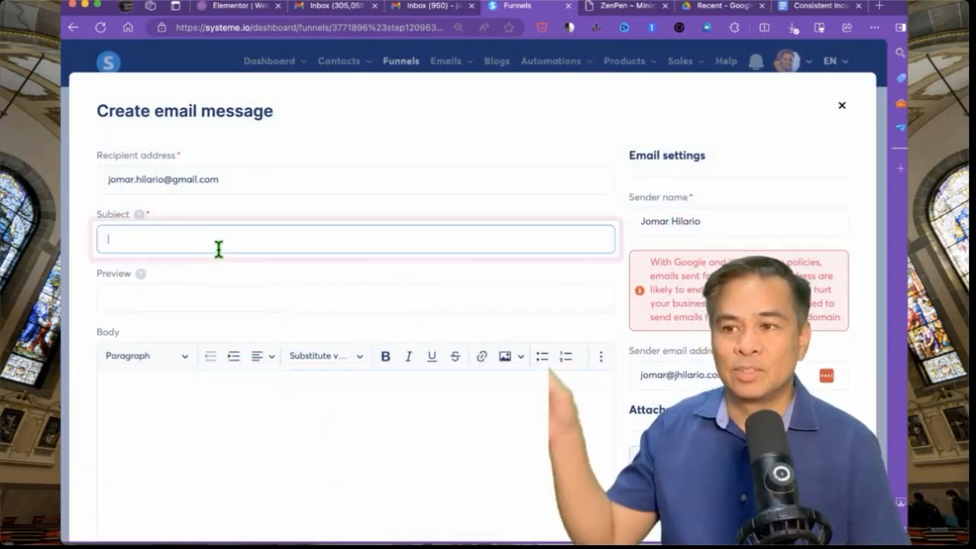
pyautogui.write('You Got A New ')
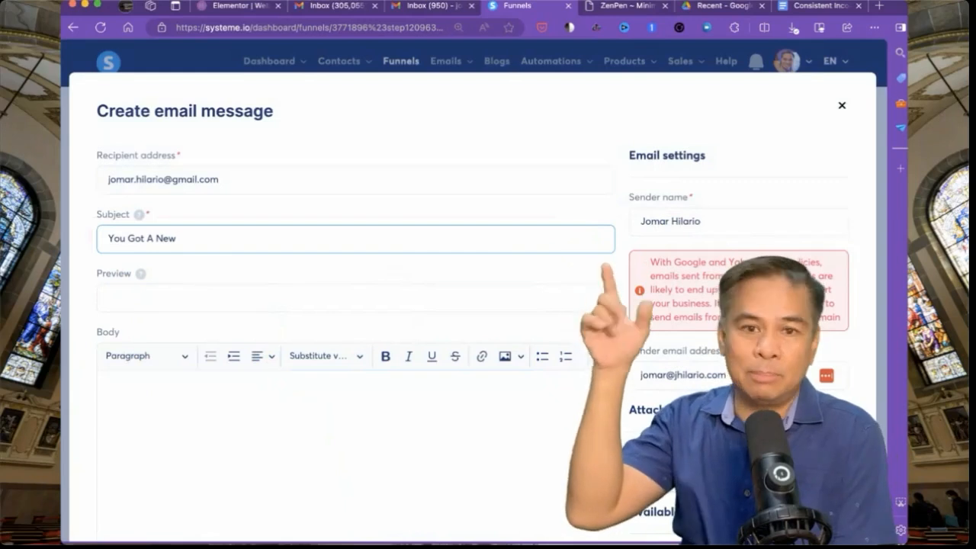
pyautogui.write('Consistent D')
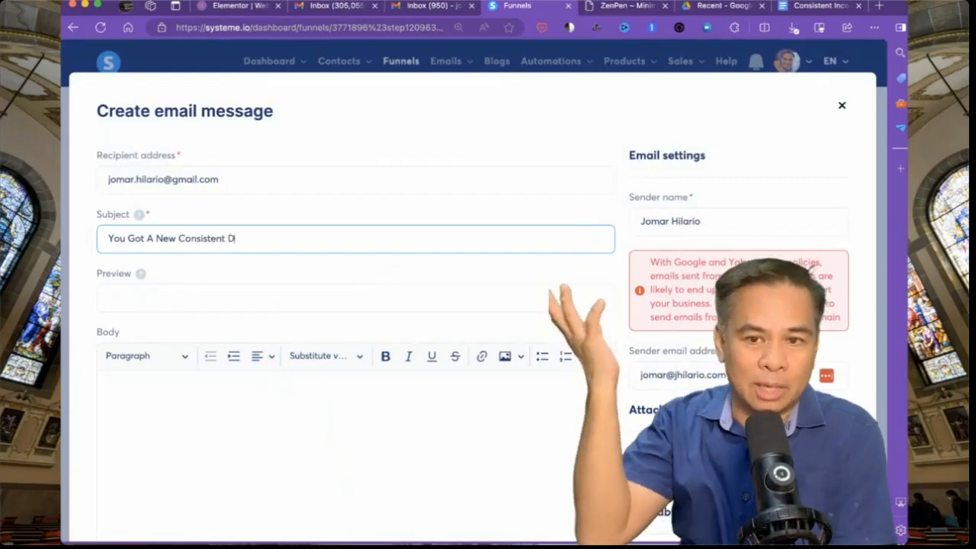
pyautogui.write('ownload YEAH!')
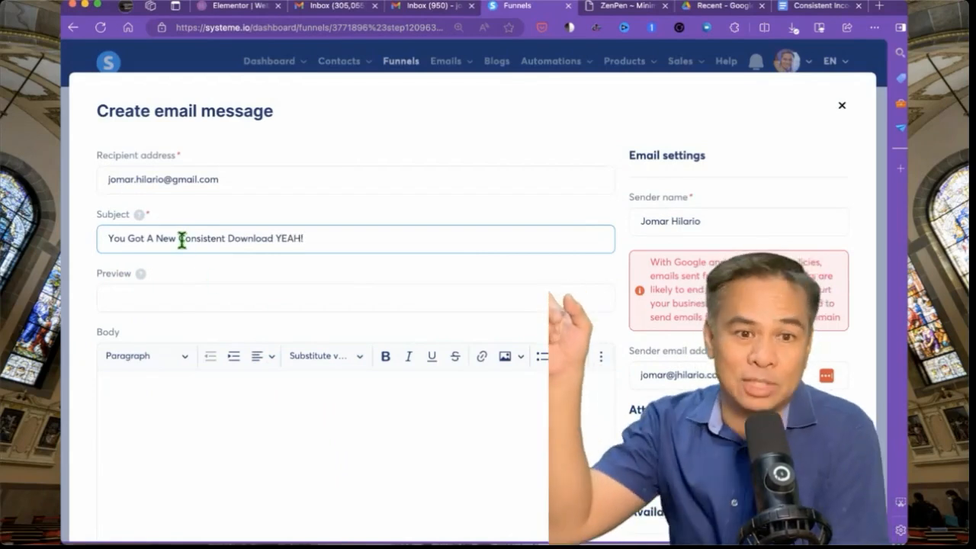
pyautogui.moveTo(180, 238); pyautogui.dragTo(66, 235)
pyautogui.press('BackSpace')
pyautogui.write('Nu')
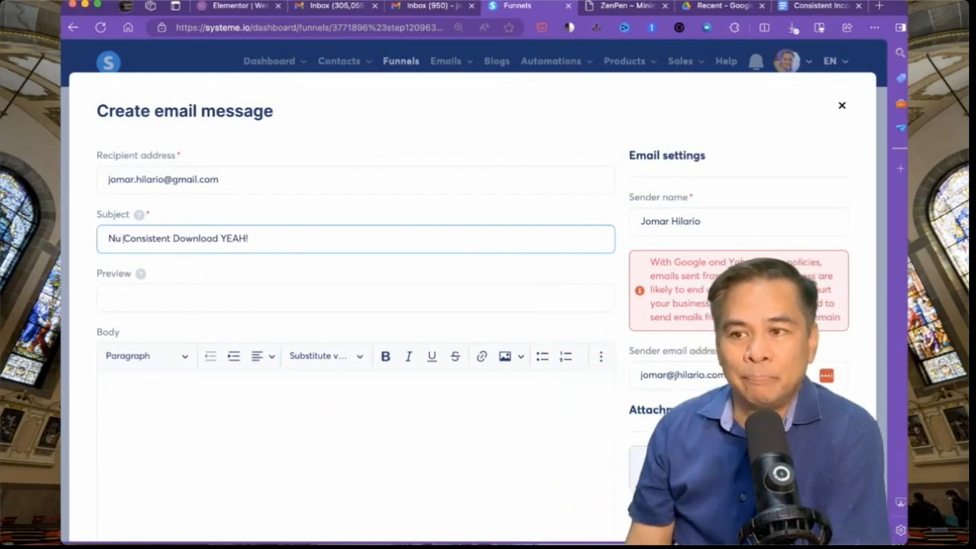
# - Paste the email, name, surname and country substitutes into the body and save the email
pyautogui.press('super+equal')
pyautogui.press('super+equal')
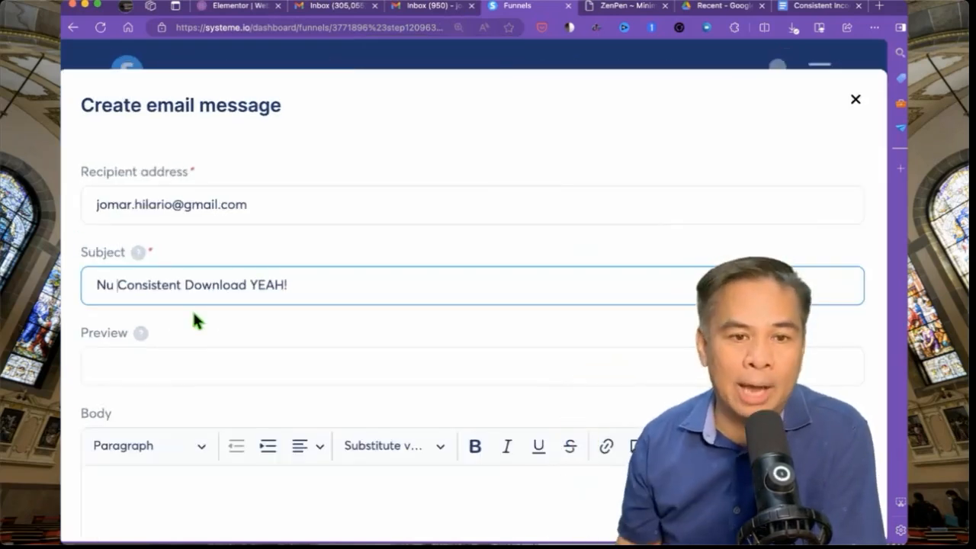
pyautogui.scroll(-3, 193, 310)
pyautogui.click(173, 328)
pyautogui.press('super+minus')
pyautogui.press('super+minus')
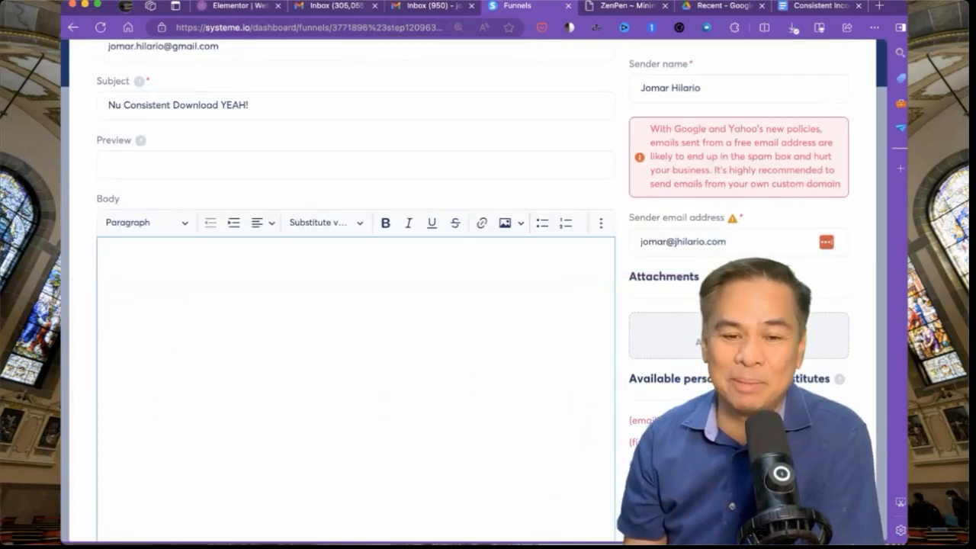
pyautogui.moveTo(630, 420); pyautogui.dragTo(633, 486)
pyautogui.press('super+c')
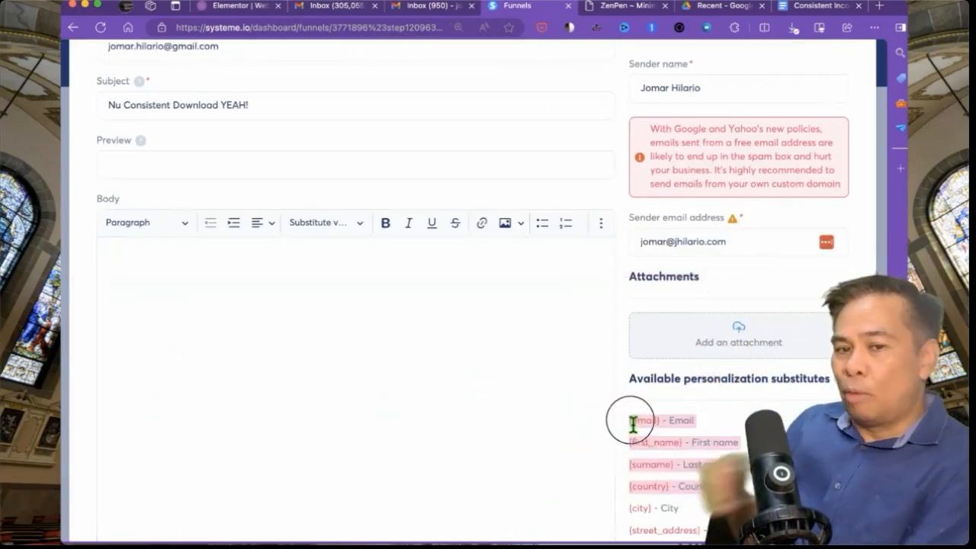
pyautogui.click(262, 292)
pyautogui.press('super+v')
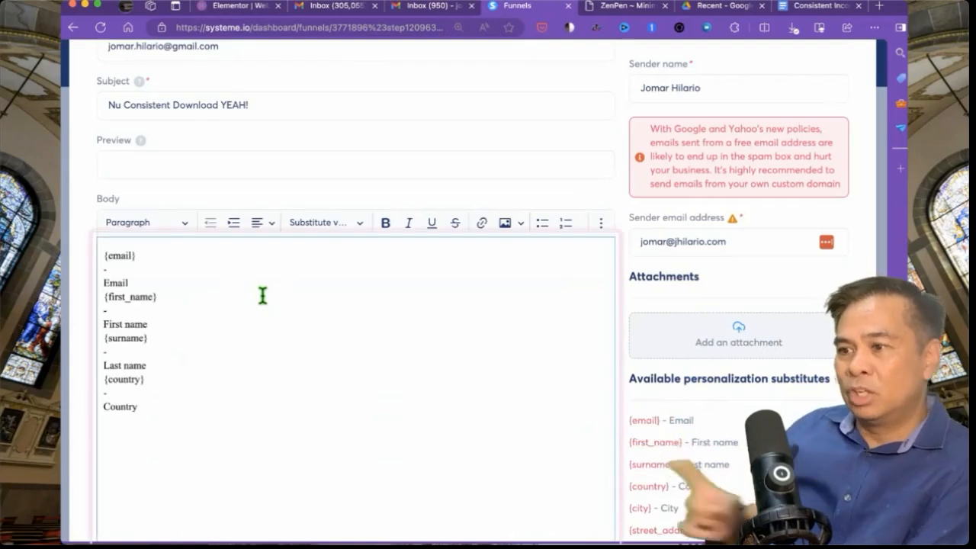
pyautogui.scroll(1, 262, 296)
pyautogui.scroll(3, 263, 296)
pyautogui.scroll(-10, 484, 253)
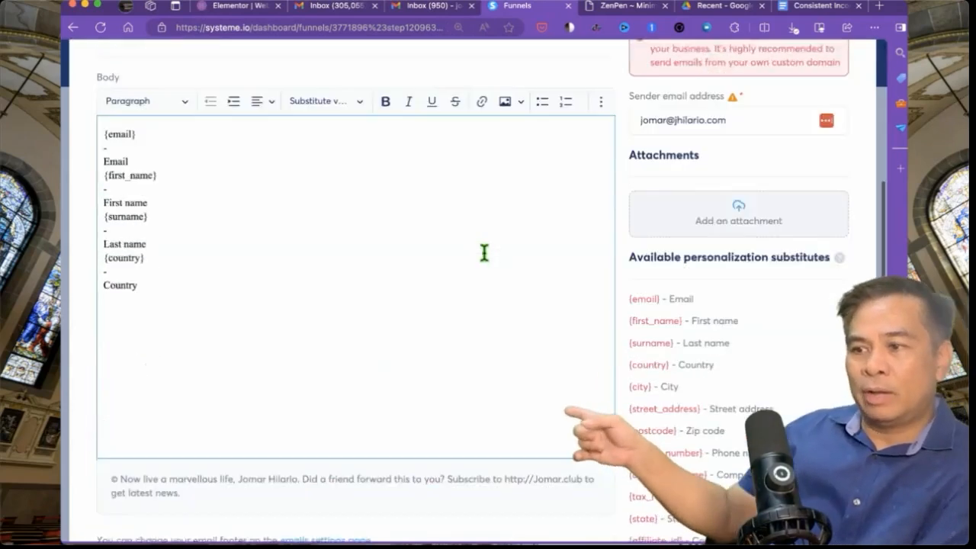
pyautogui.click(478, 469)
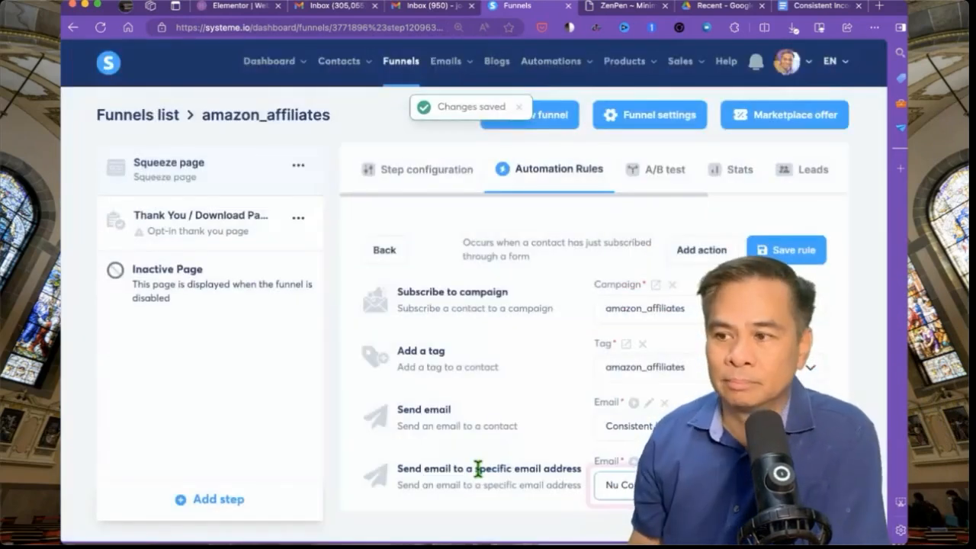
# - Save the opt-in rule, then browse the Thank You / Download Page step's page templates
pyautogui.click(787, 250)
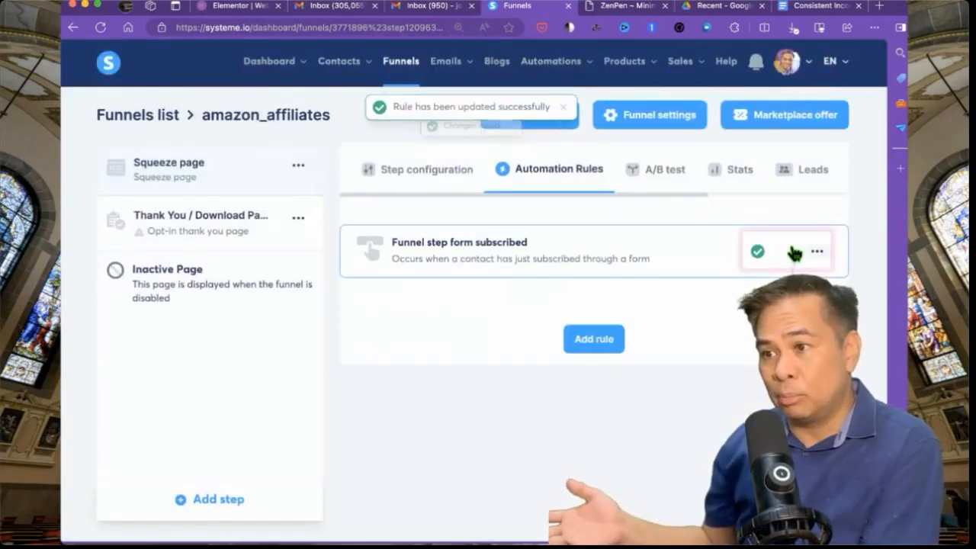
pyautogui.click(164, 230)
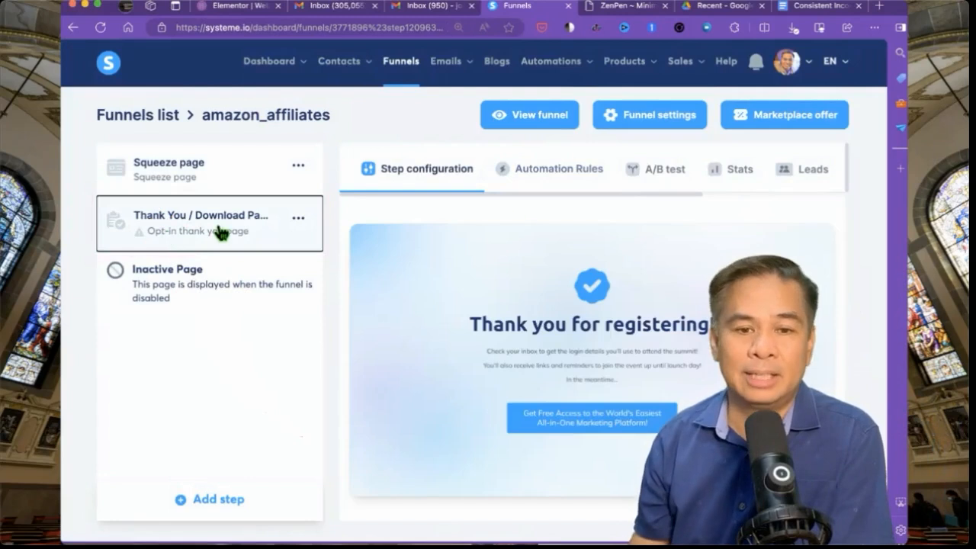
pyautogui.click(222, 176)
pyautogui.click(216, 237)
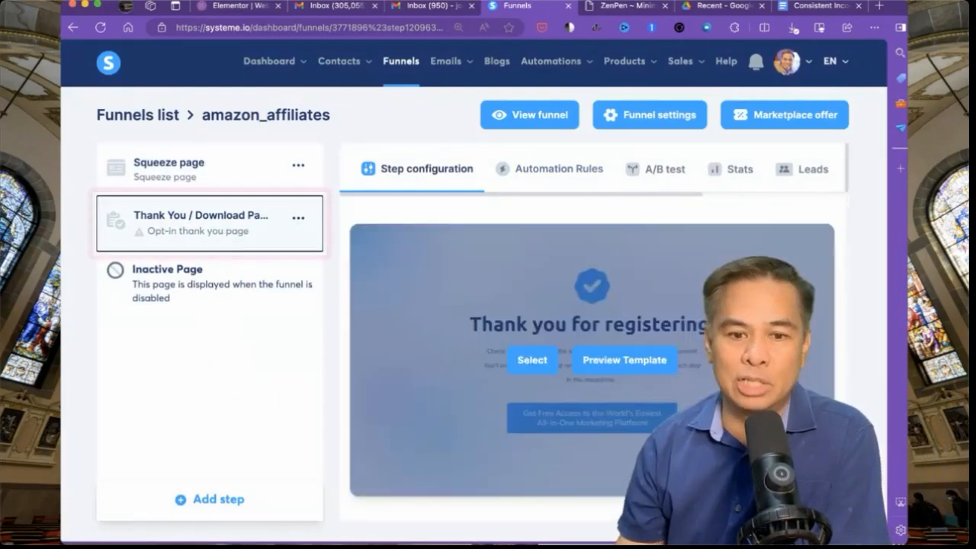
pyautogui.scroll(-3, 592, 336)
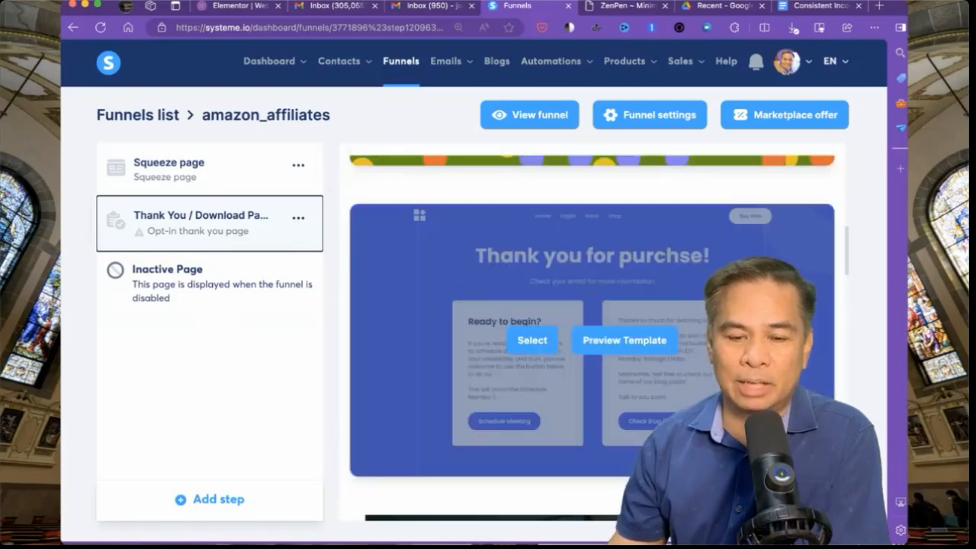